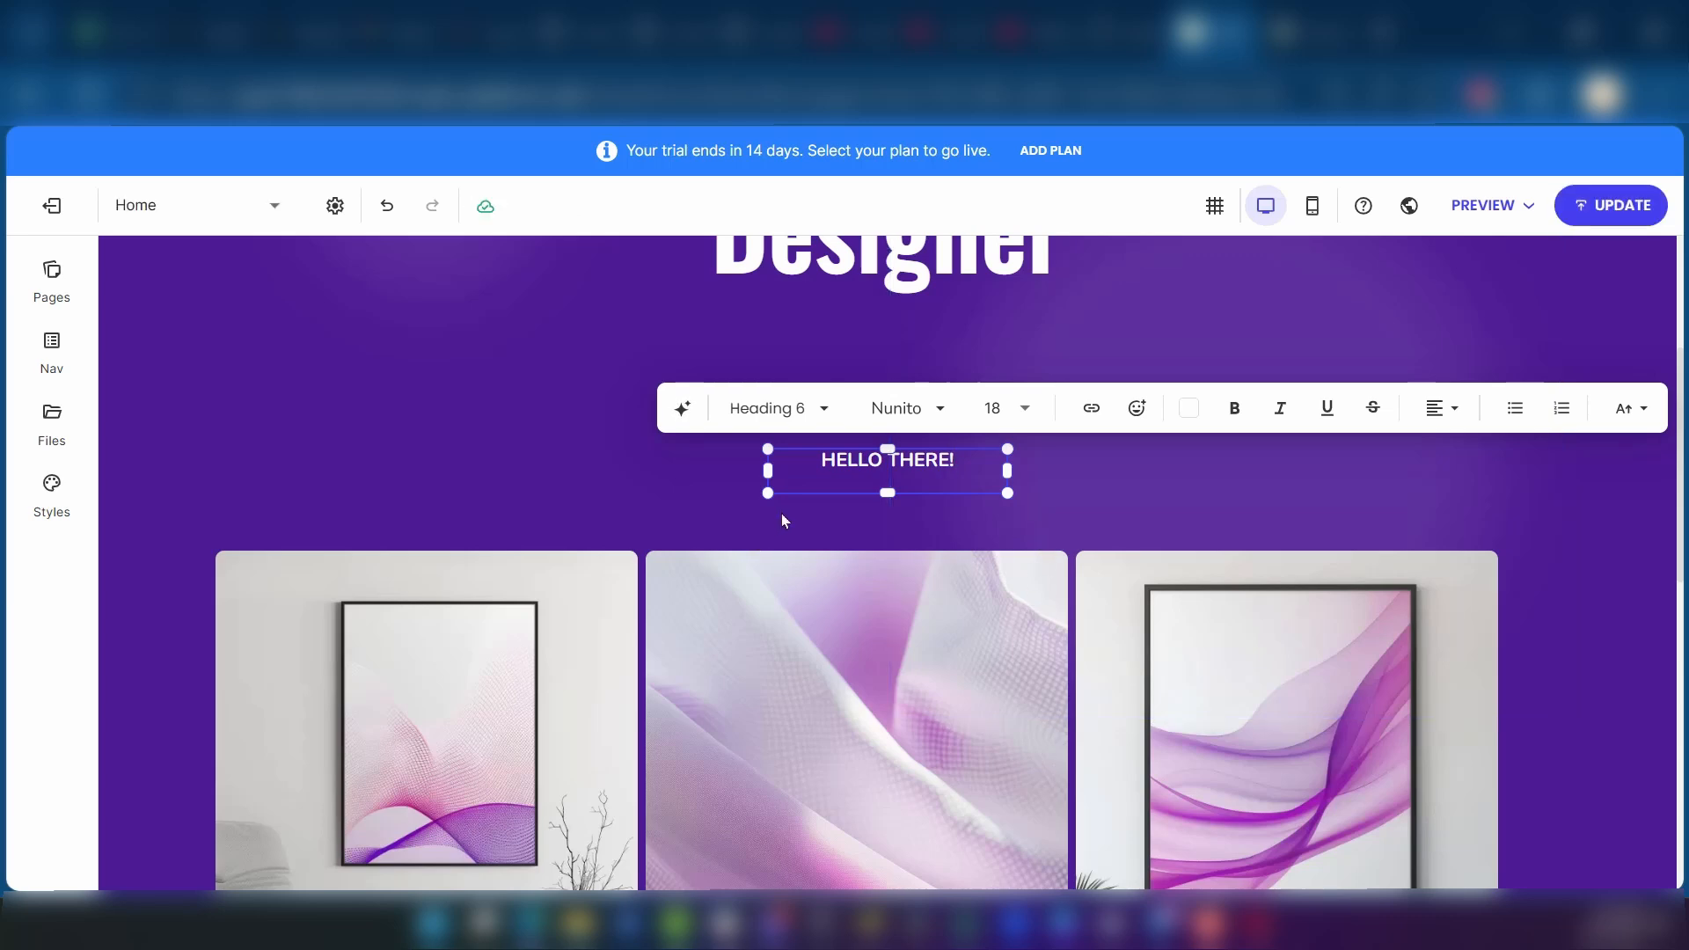
# Step: Open the AI text generator for the "HELLO THERE!" heading and close it without generating text
pyautogui.click(857, 522)
pyautogui.scroll(4, 924, 493)
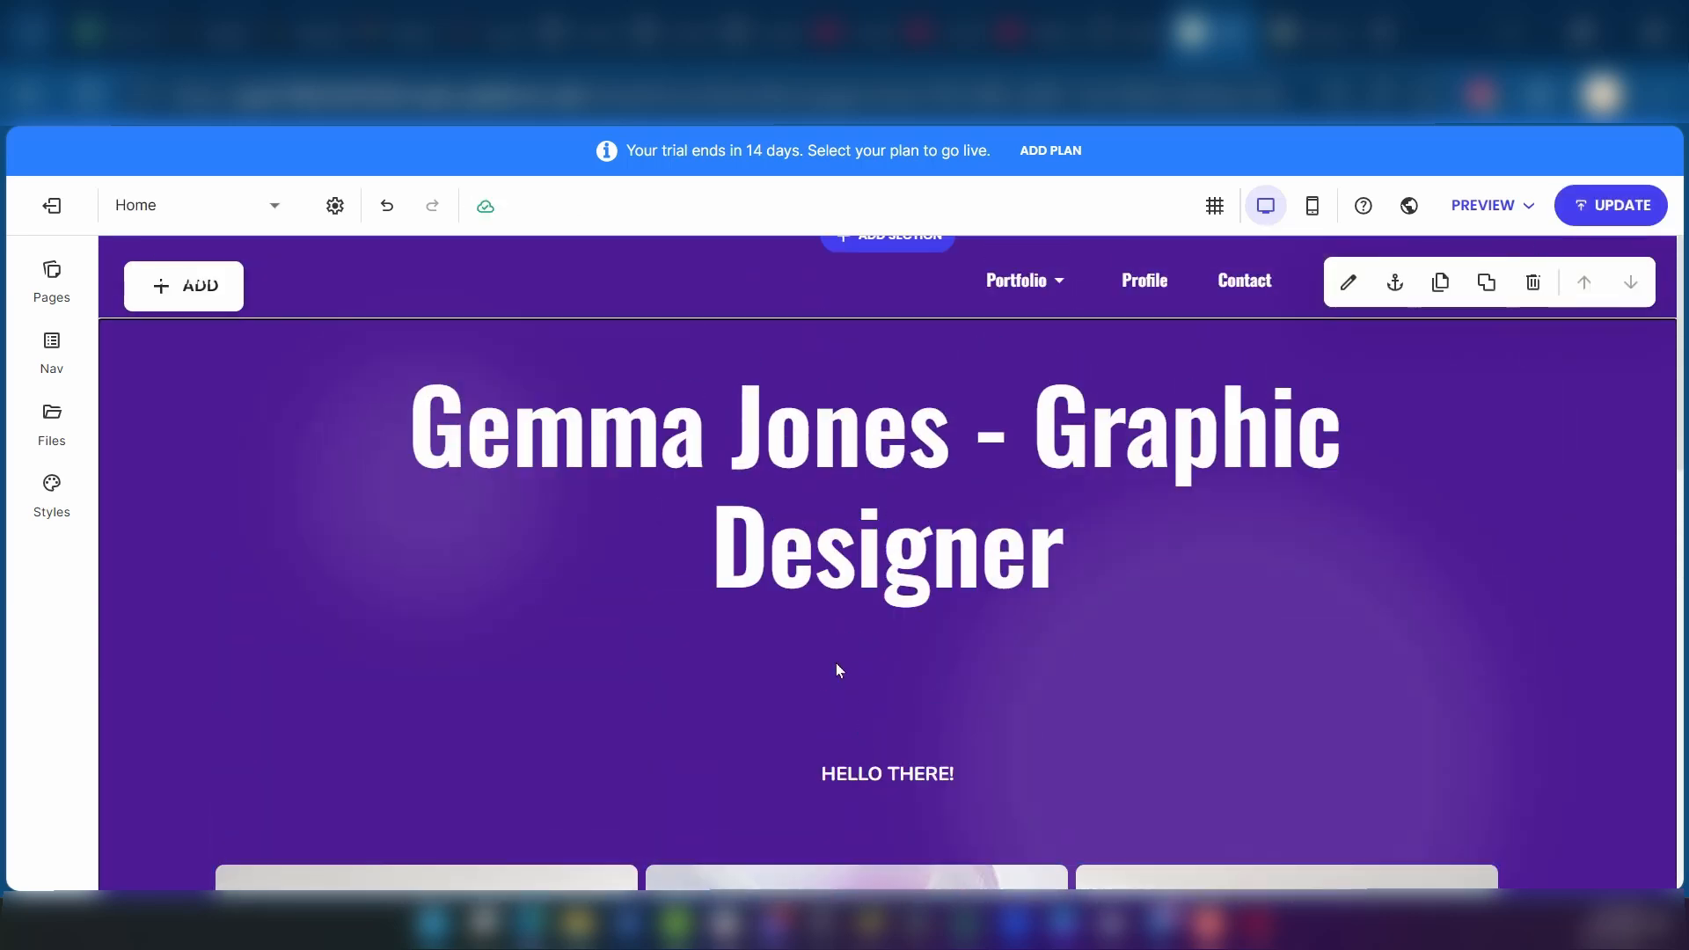
pyautogui.click(880, 770)
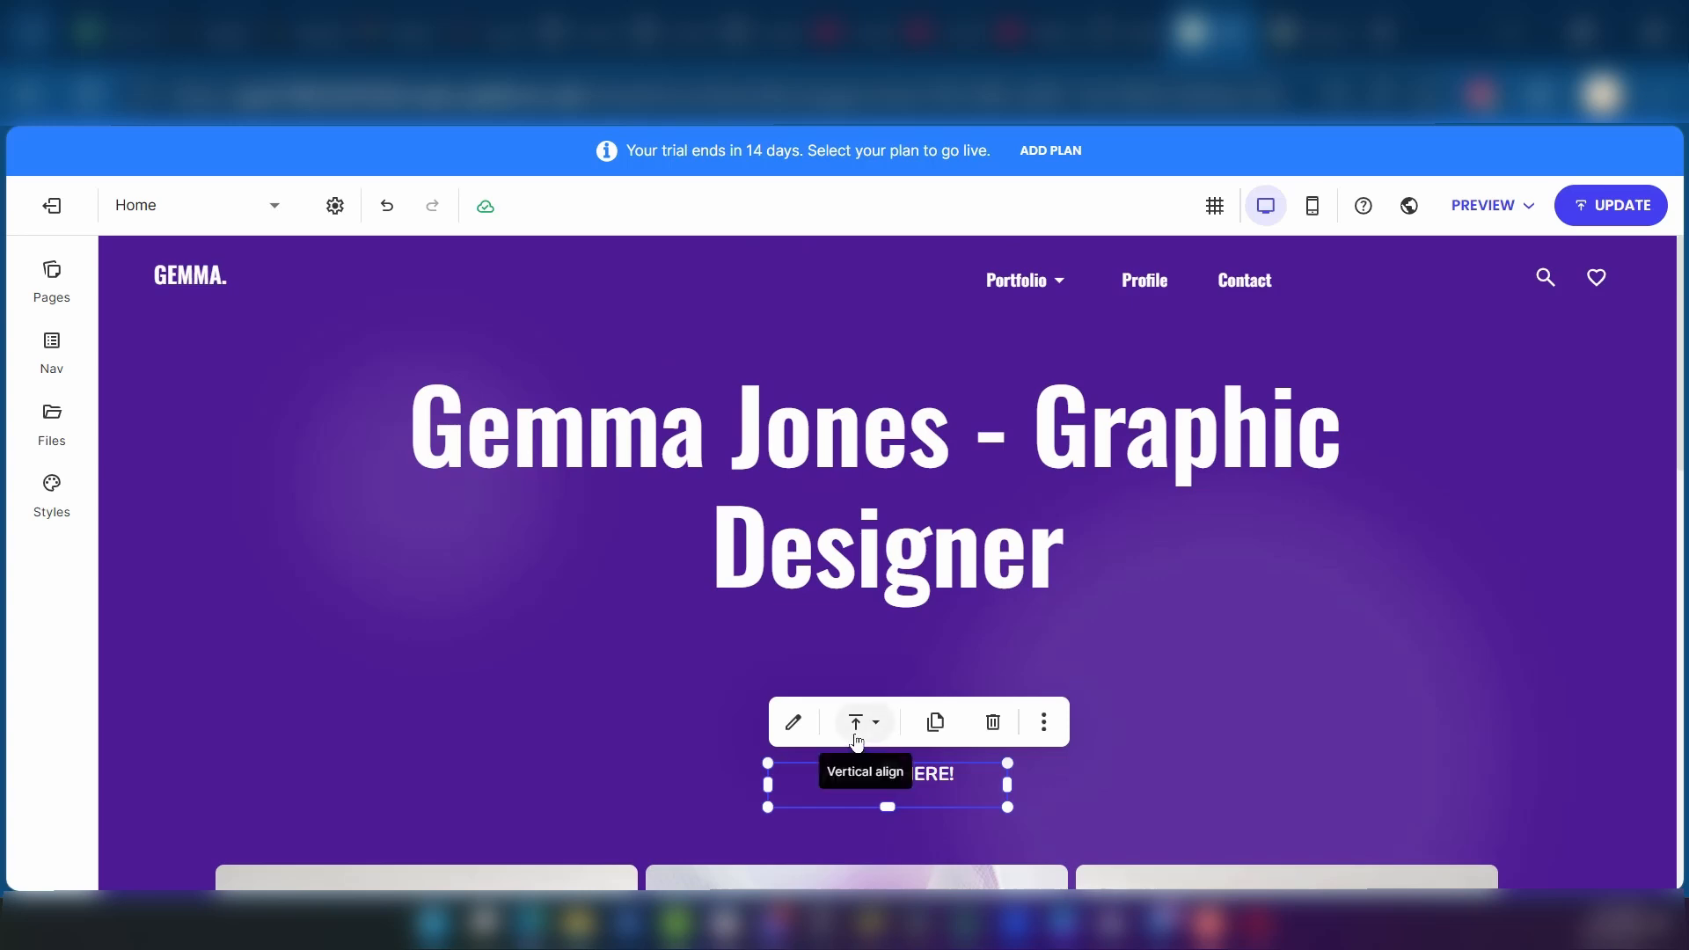
pyautogui.click(796, 725)
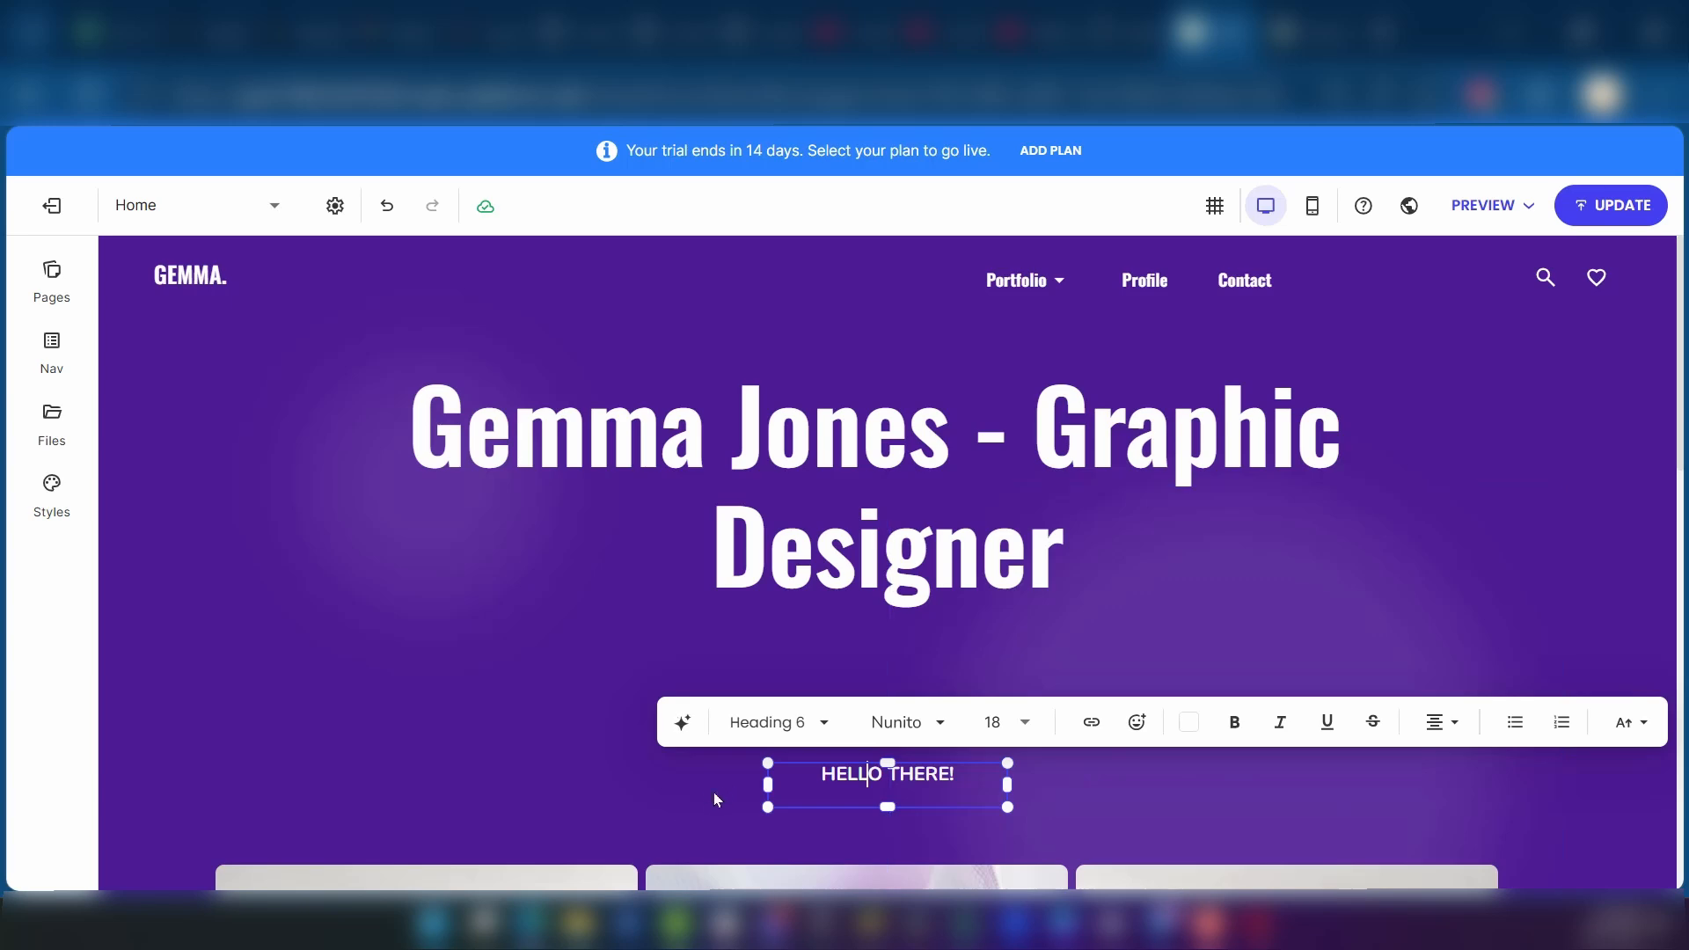
pyautogui.click(679, 730)
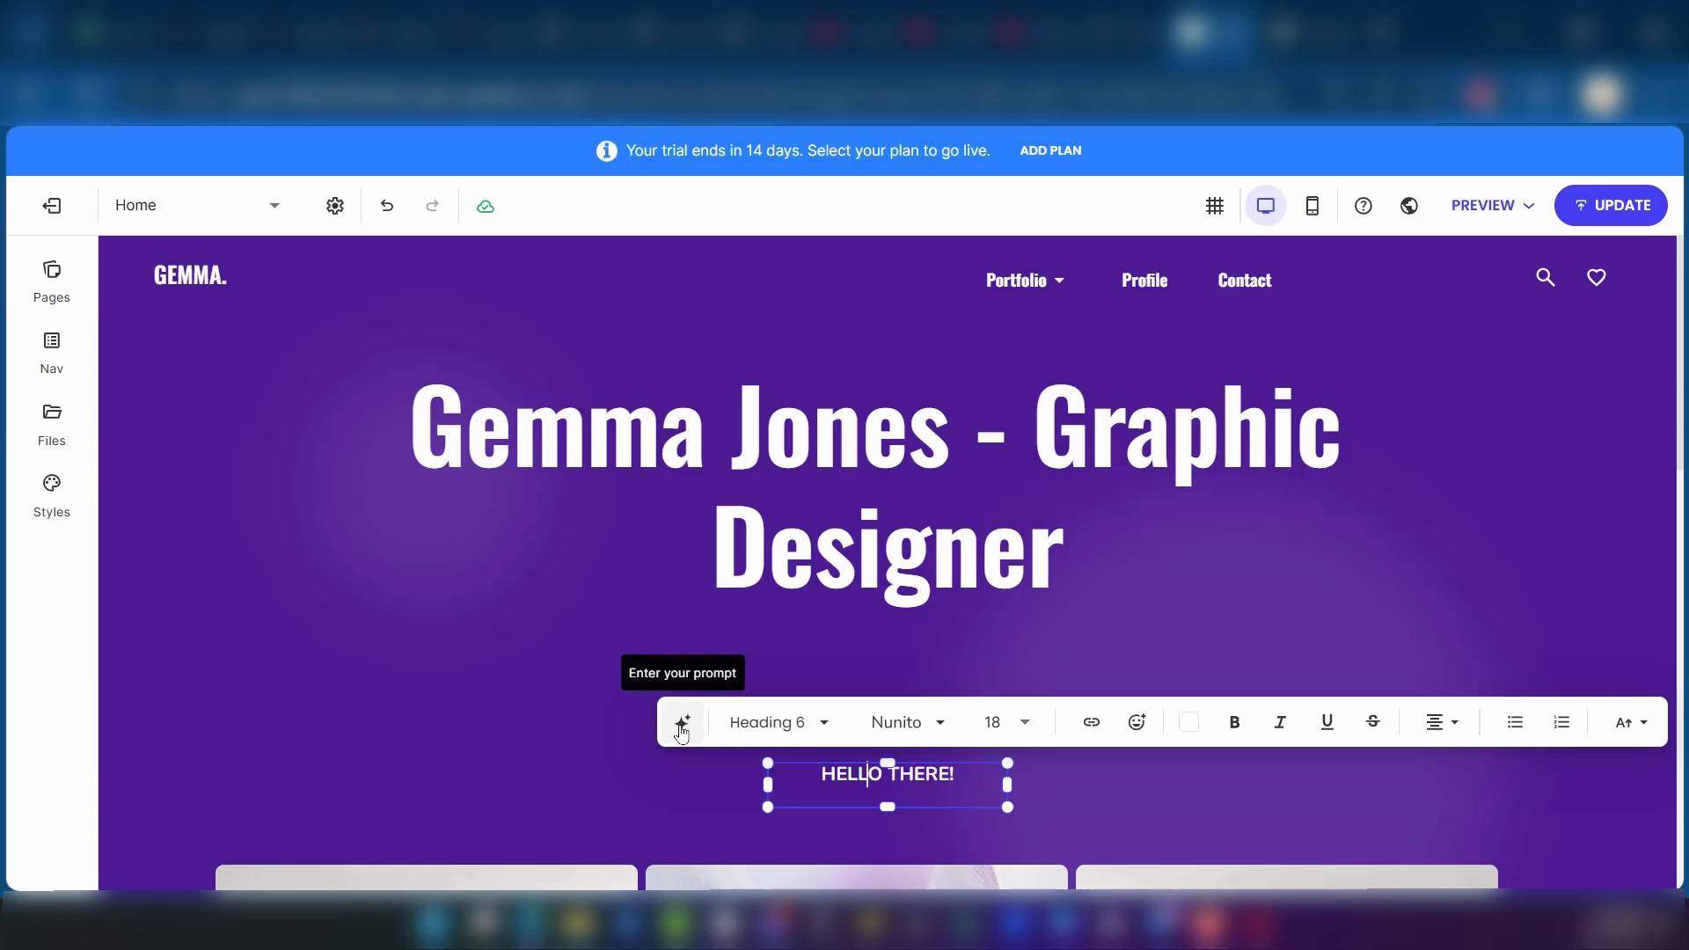
pyautogui.click(682, 732)
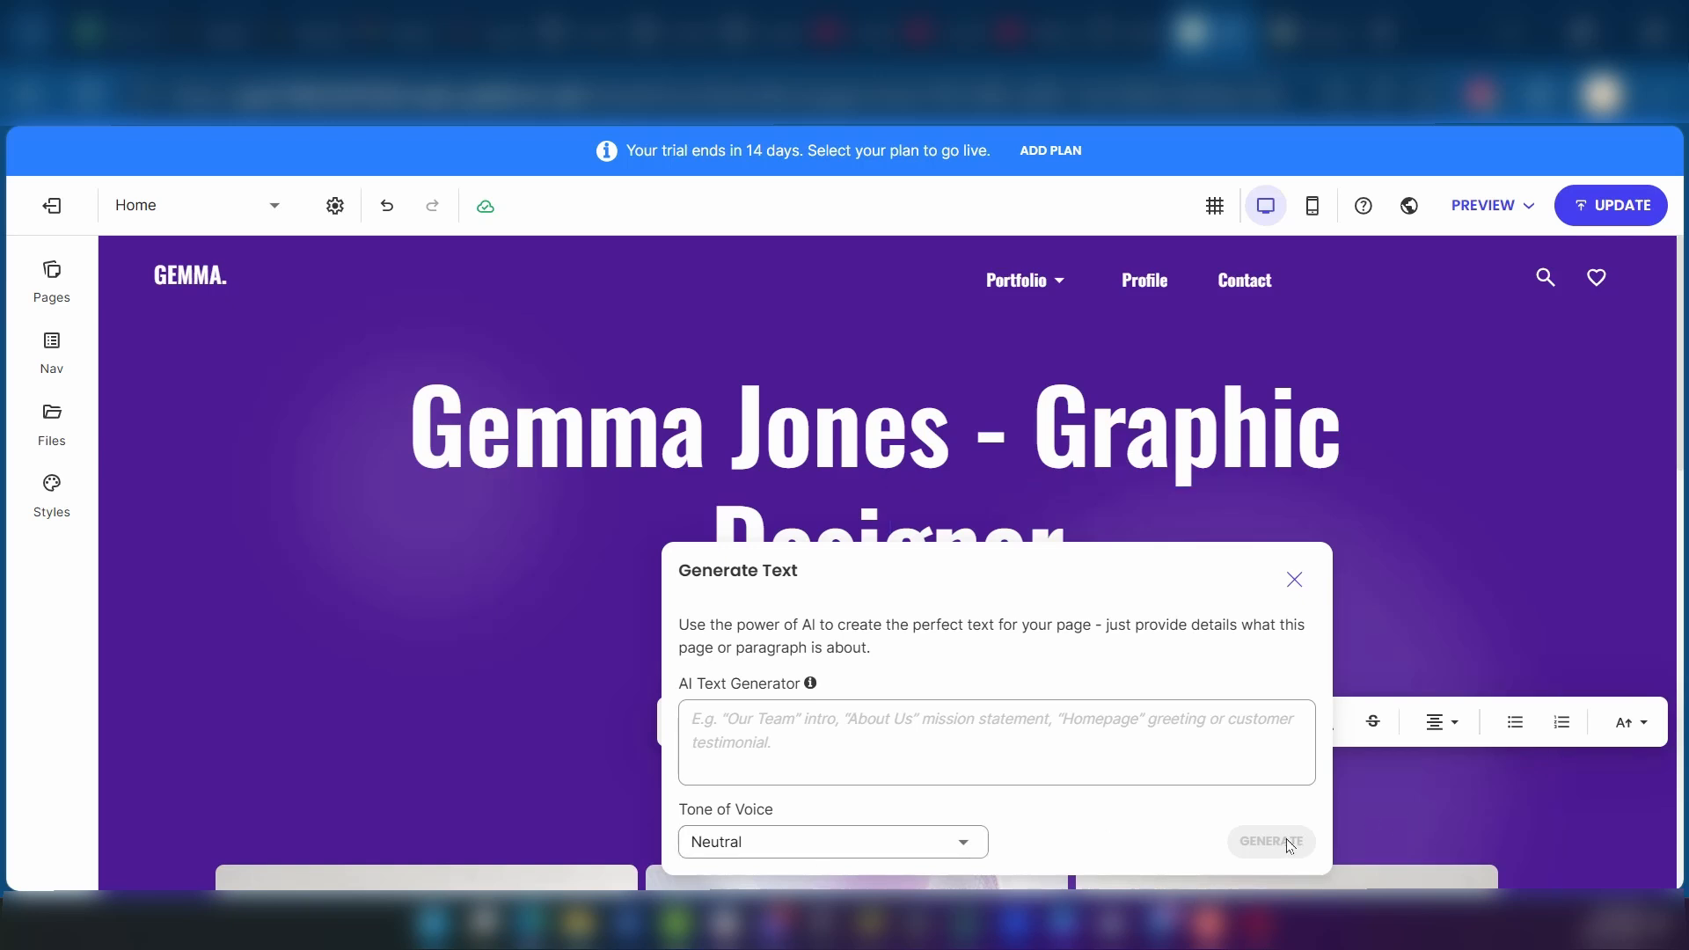
pyautogui.click(440, 683)
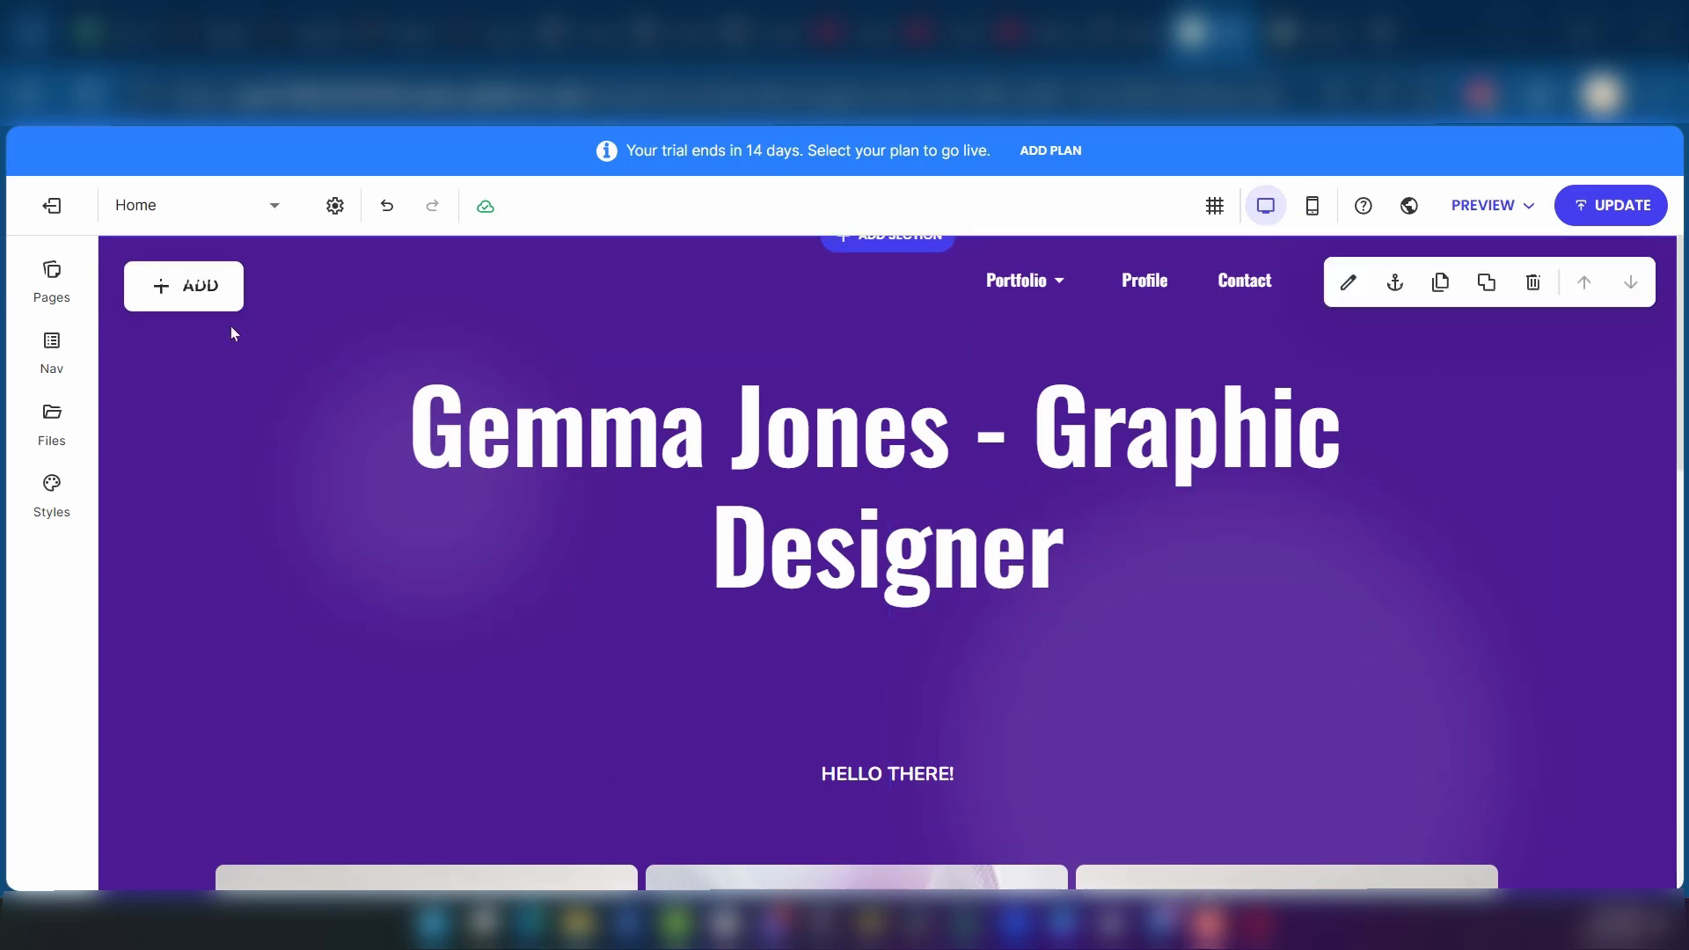
# Step: Try replacing the Home page's main title with "therekrsdnd", and undo the text change
pyautogui.click(877, 431)
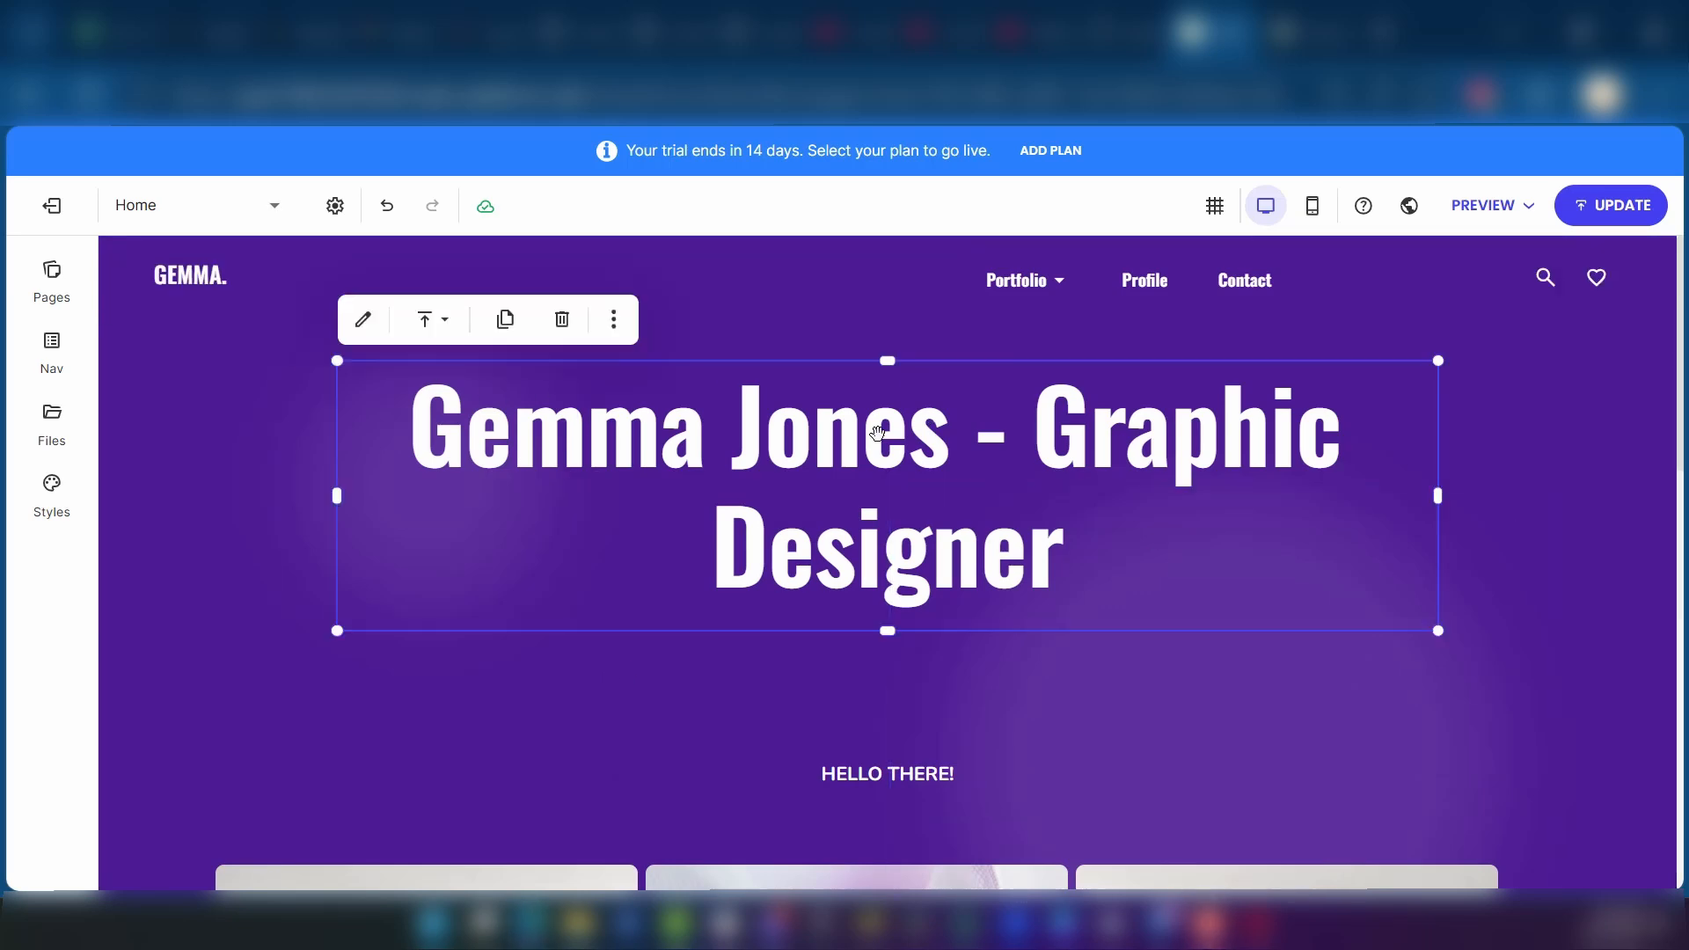
pyautogui.doubleClick(720, 438)
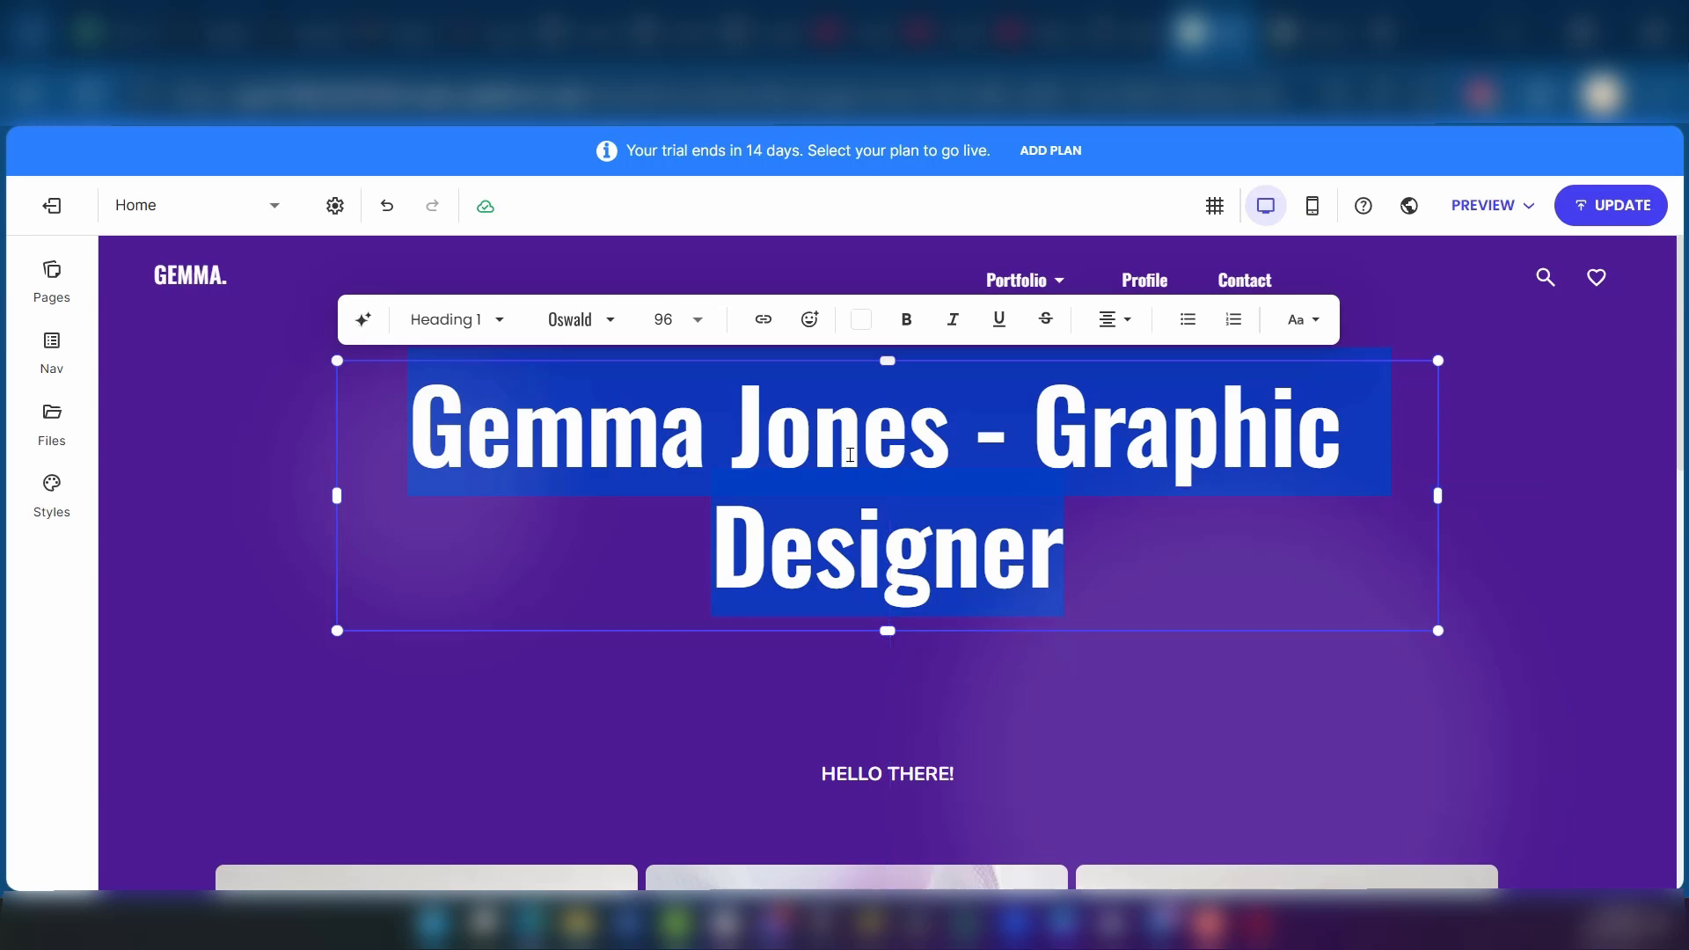
pyautogui.click(1180, 546)
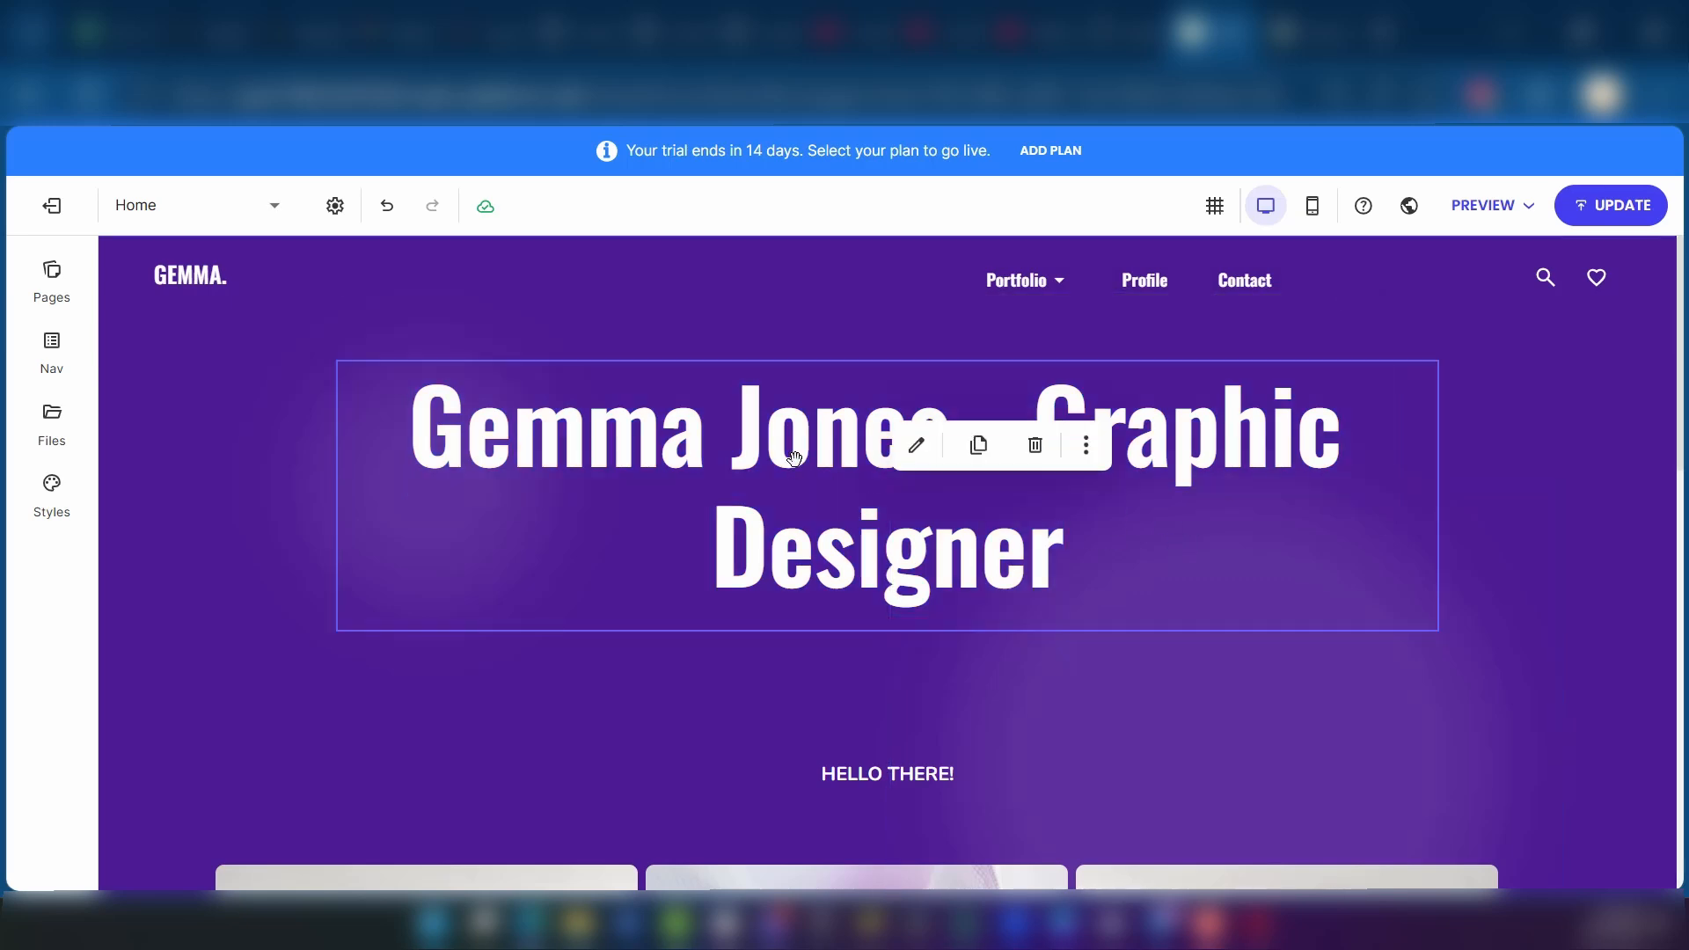
pyautogui.doubleClick(479, 429)
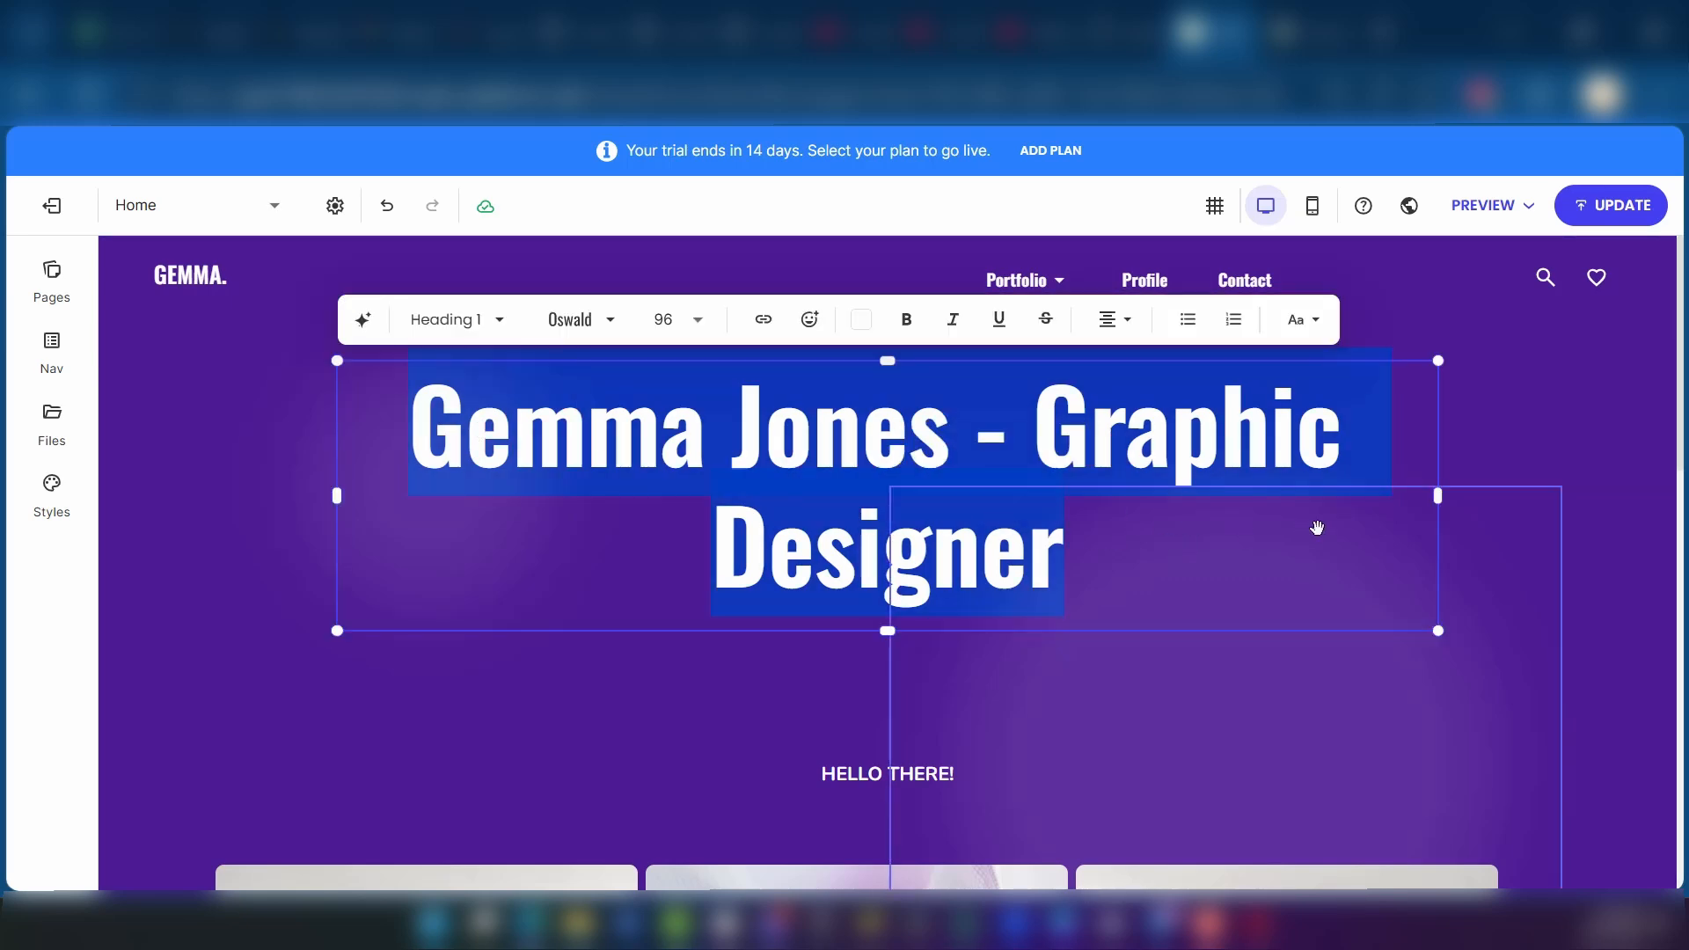
pyautogui.write('therekrsdnd')
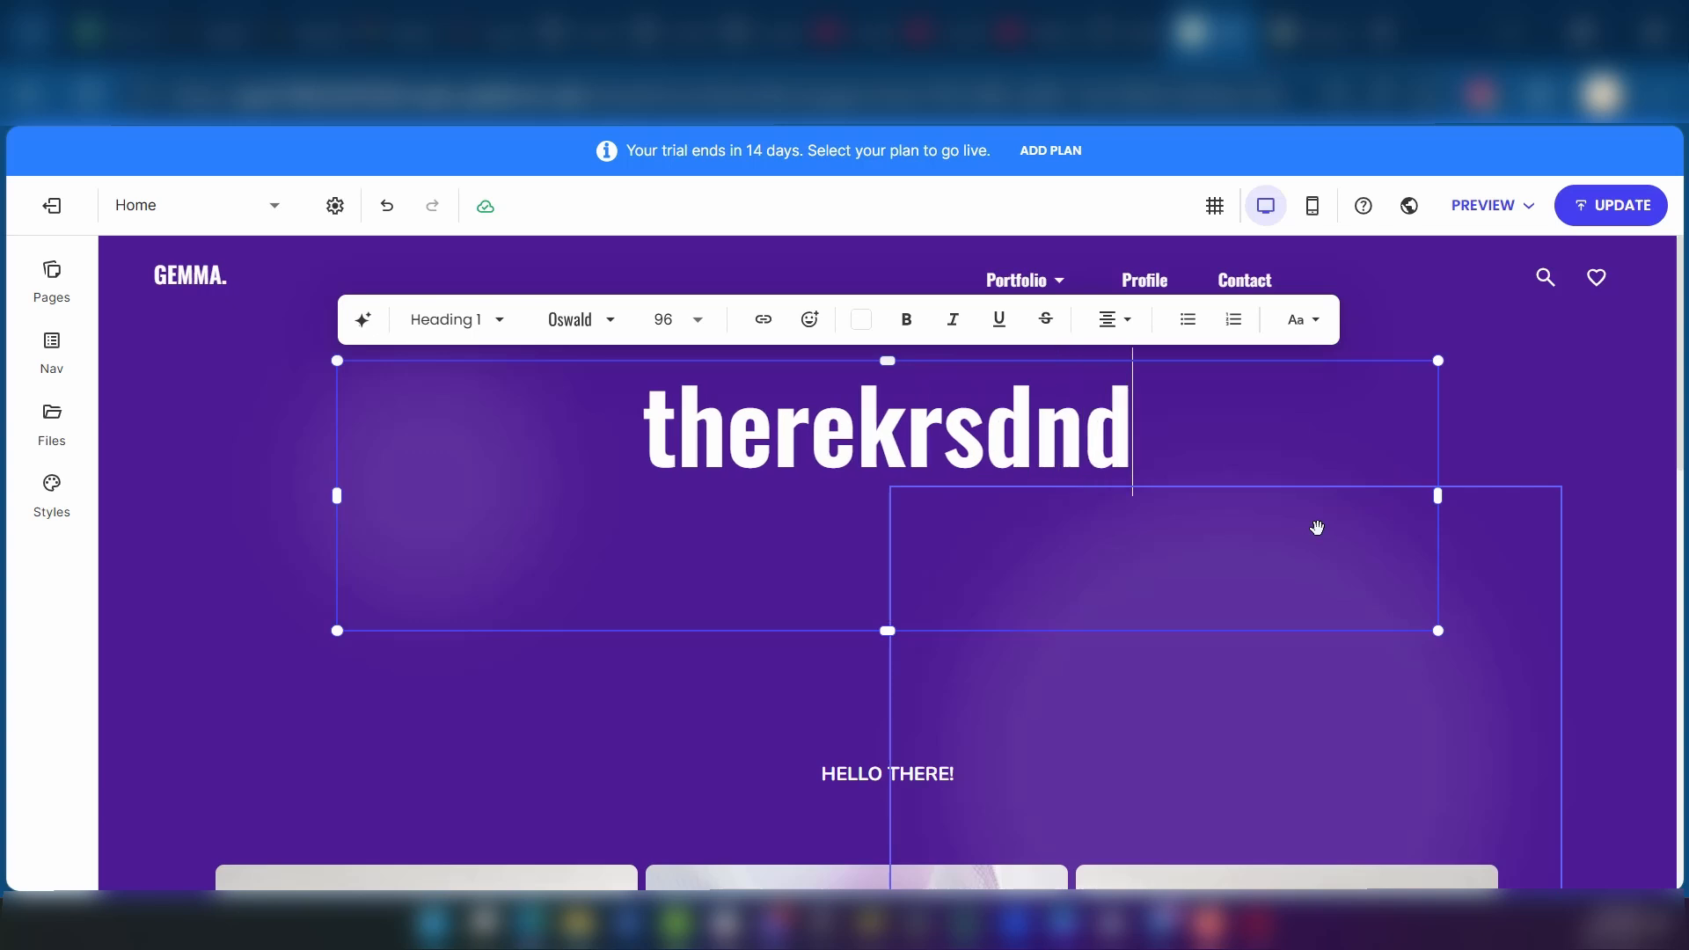
pyautogui.hotkey('ctrl', 'z')
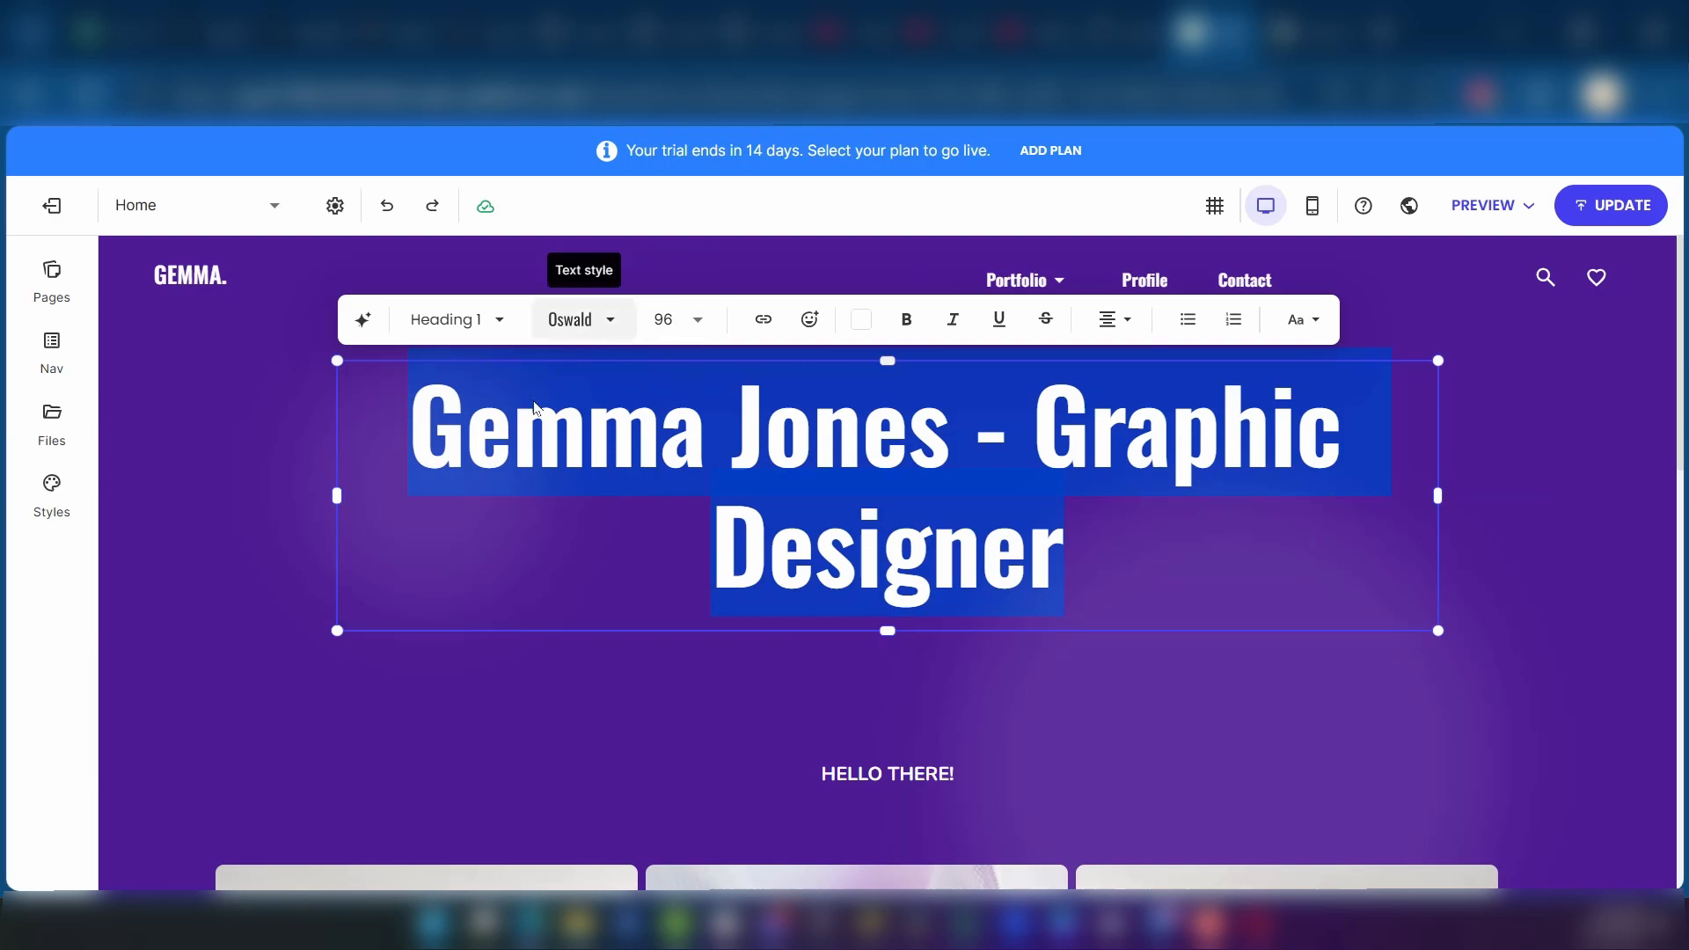
pyautogui.click(543, 731)
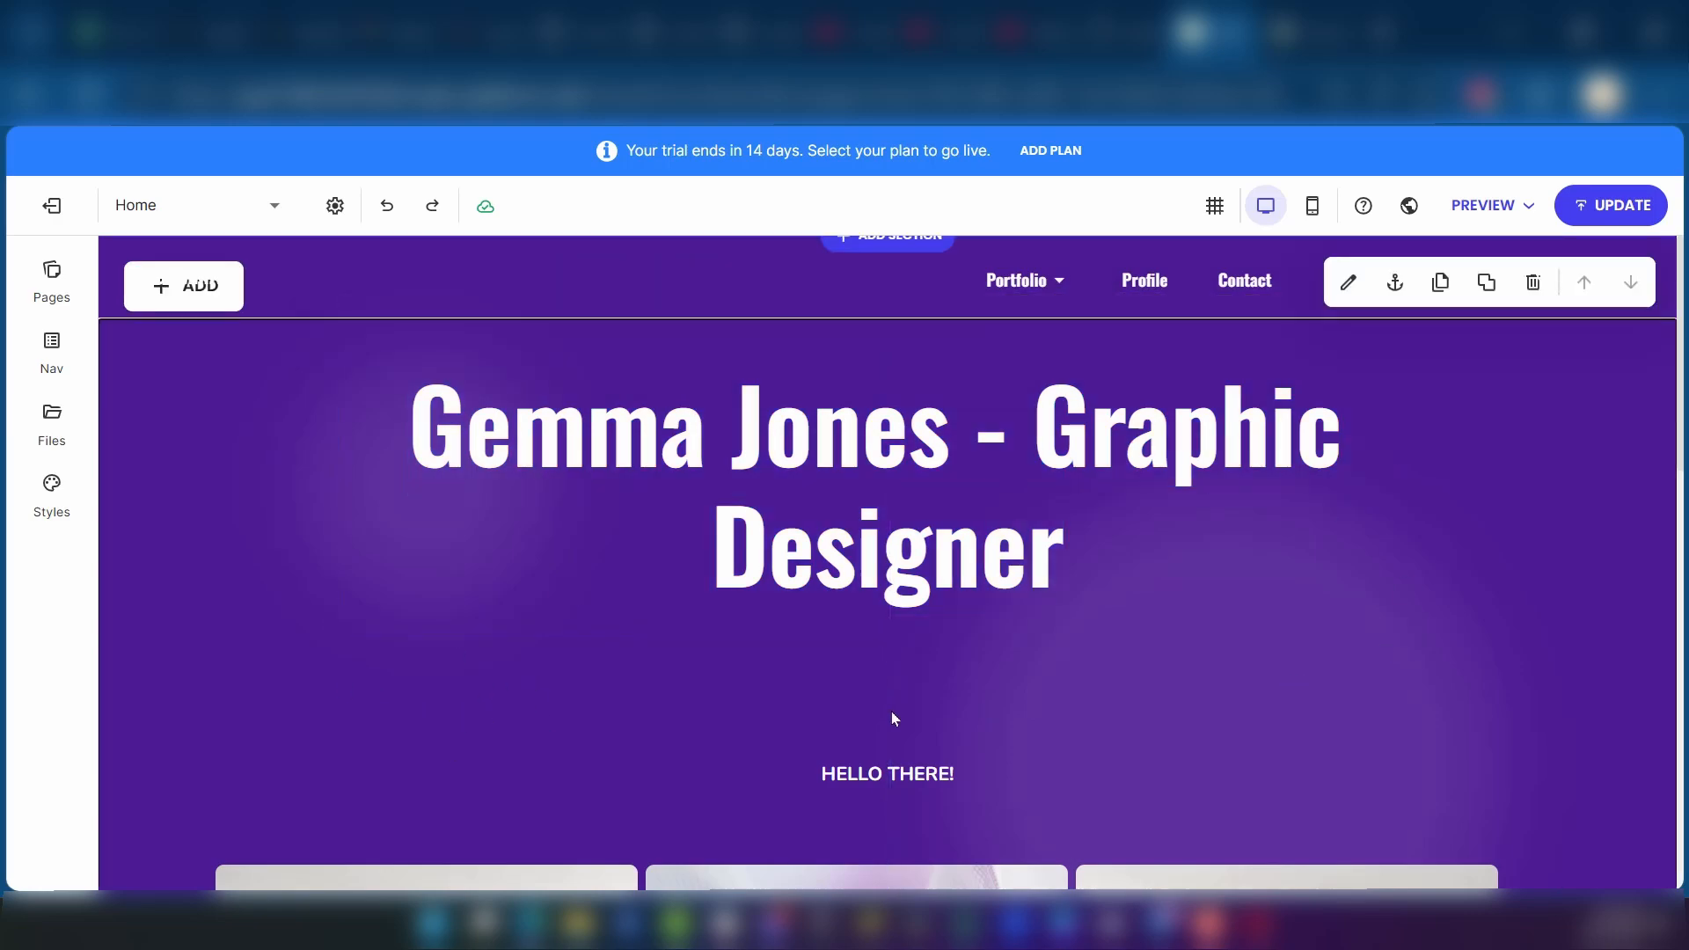
# Step: Open the website's Contact page for editing
pyautogui.scroll(-10, 890, 711)
pyautogui.scroll(10, 951, 732)
pyautogui.scroll(-3, 890, 634)
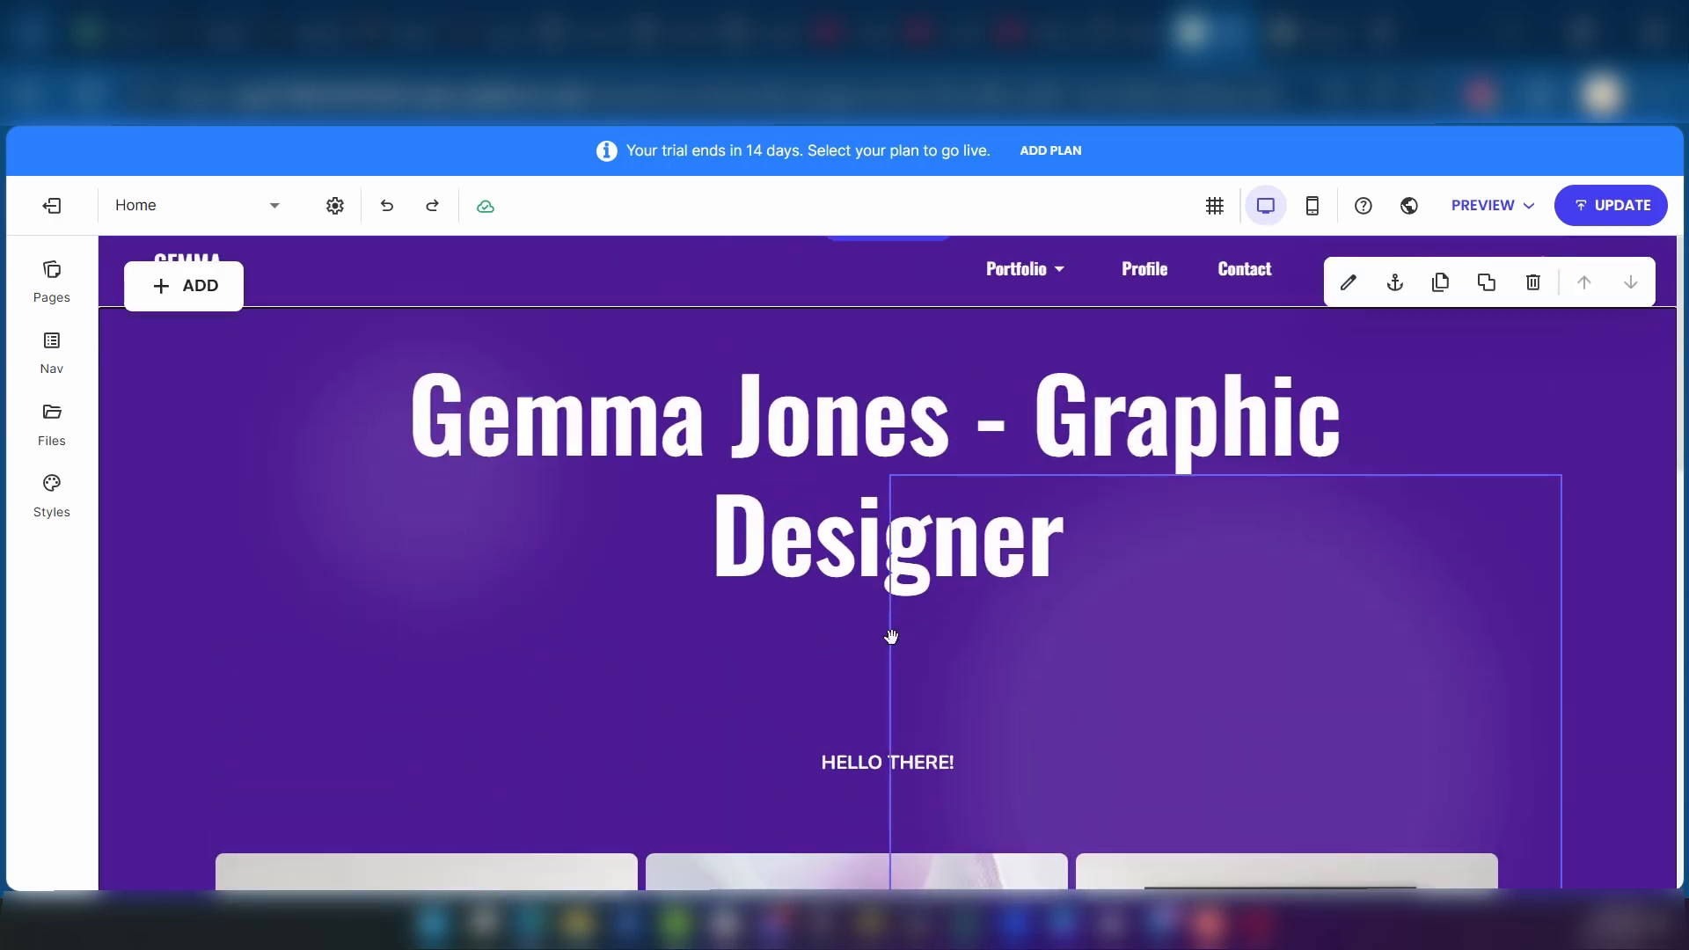
pyautogui.scroll(2, 1262, 492)
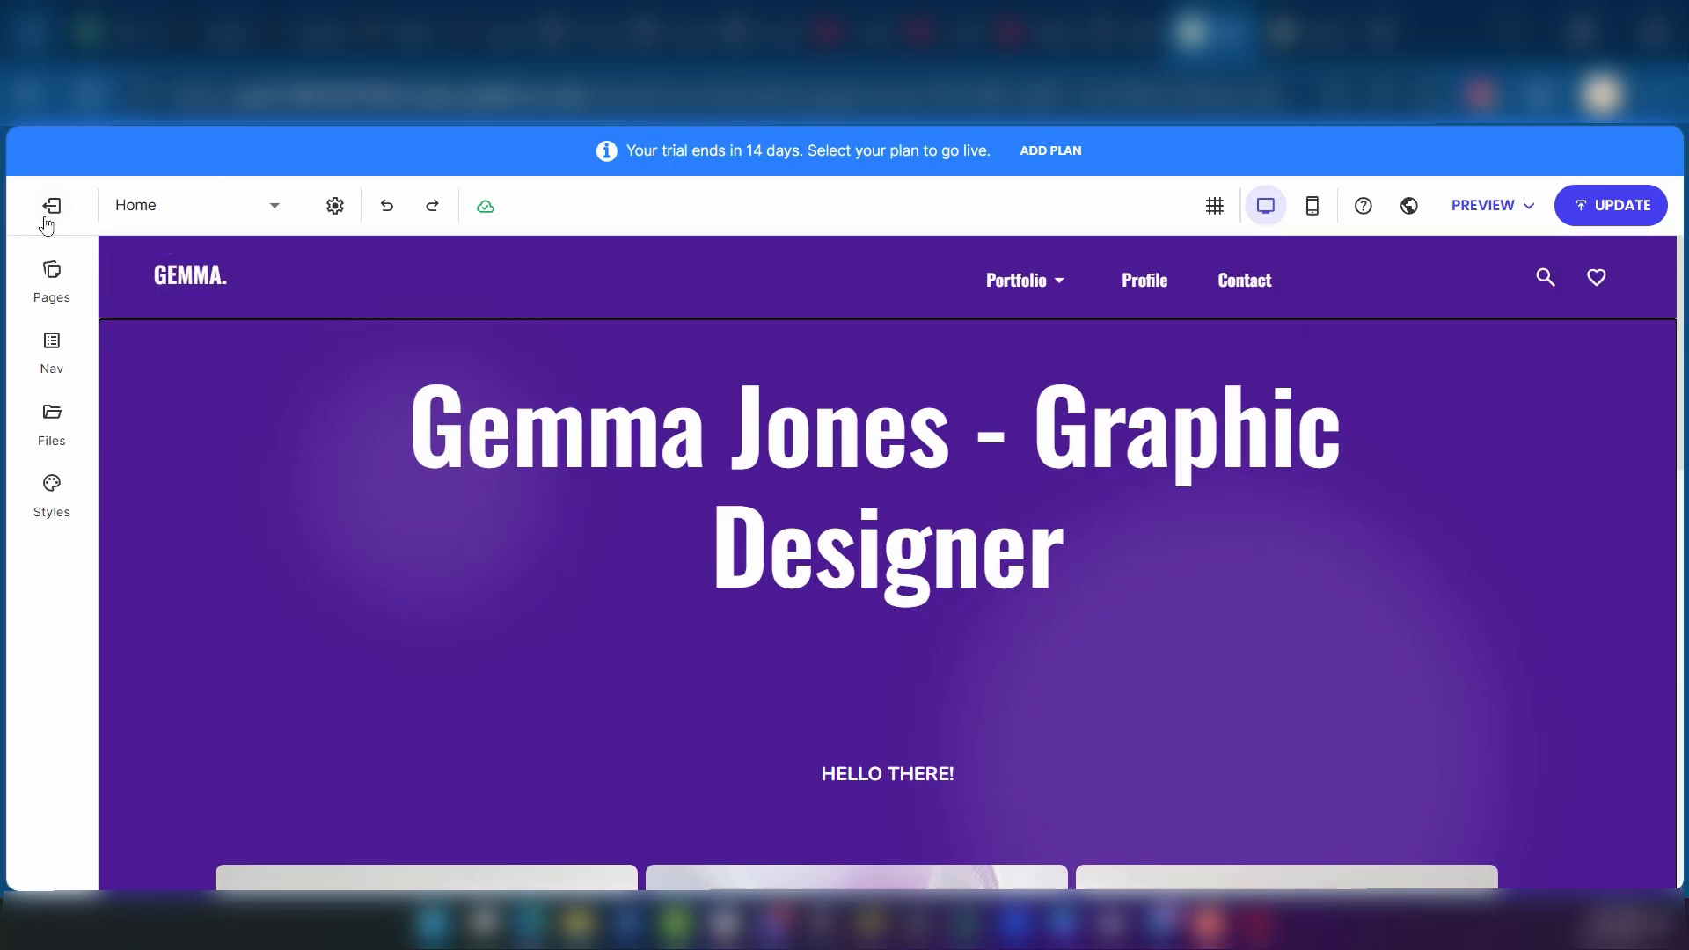
pyautogui.click(50, 271)
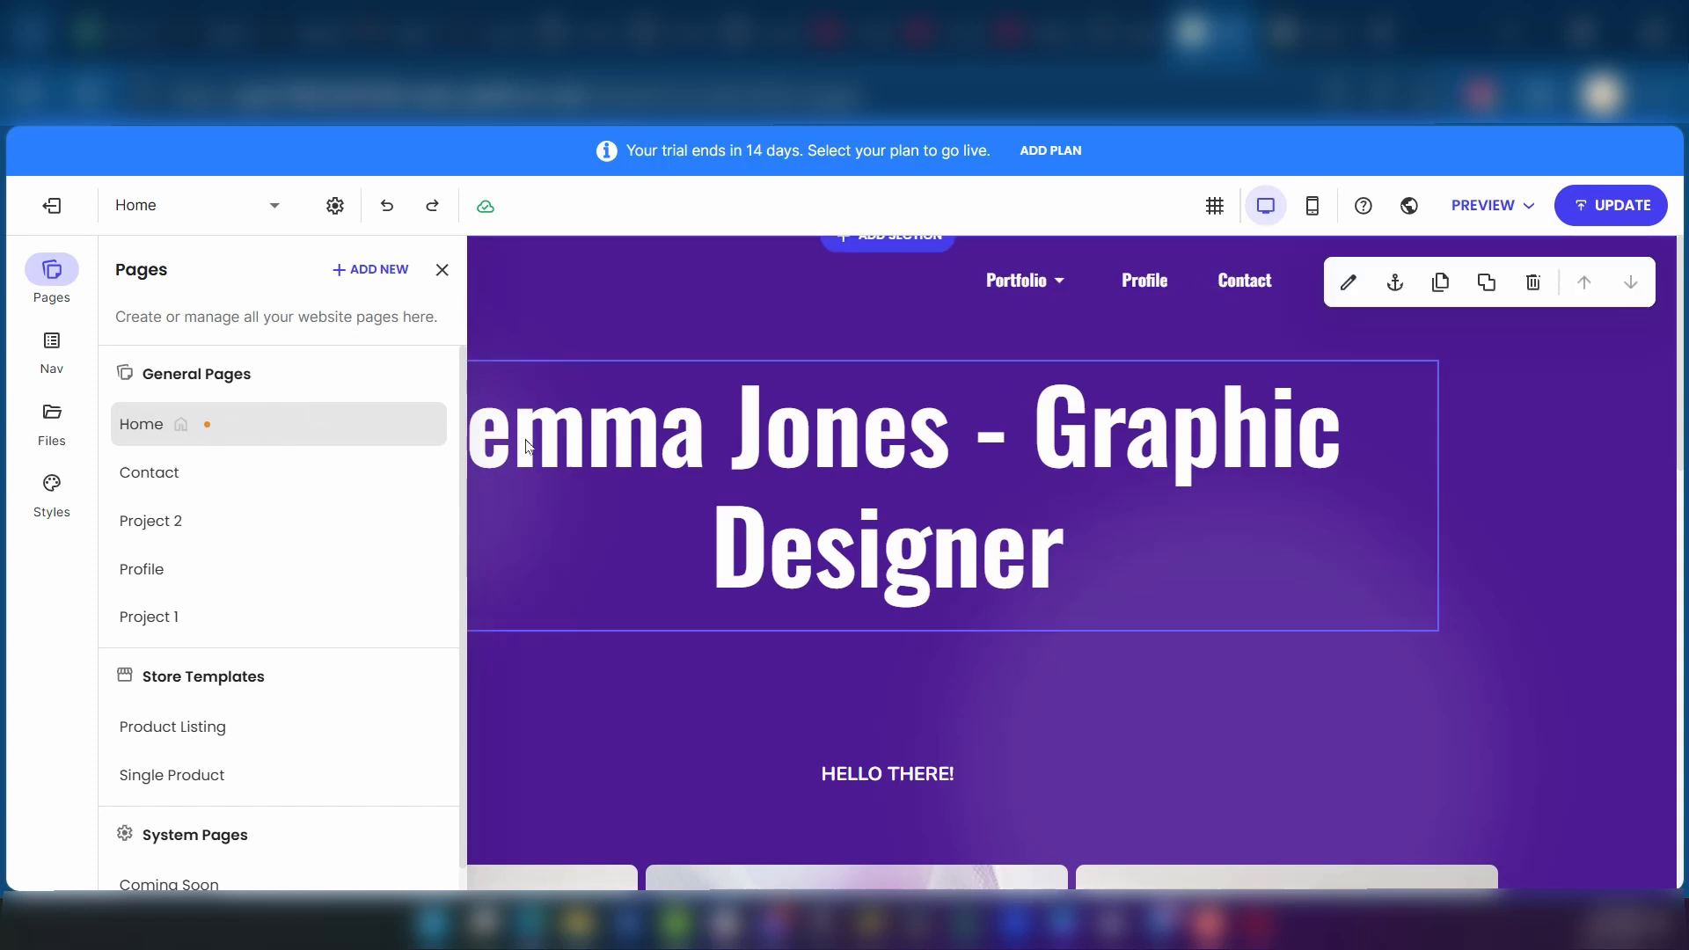
pyautogui.click(206, 481)
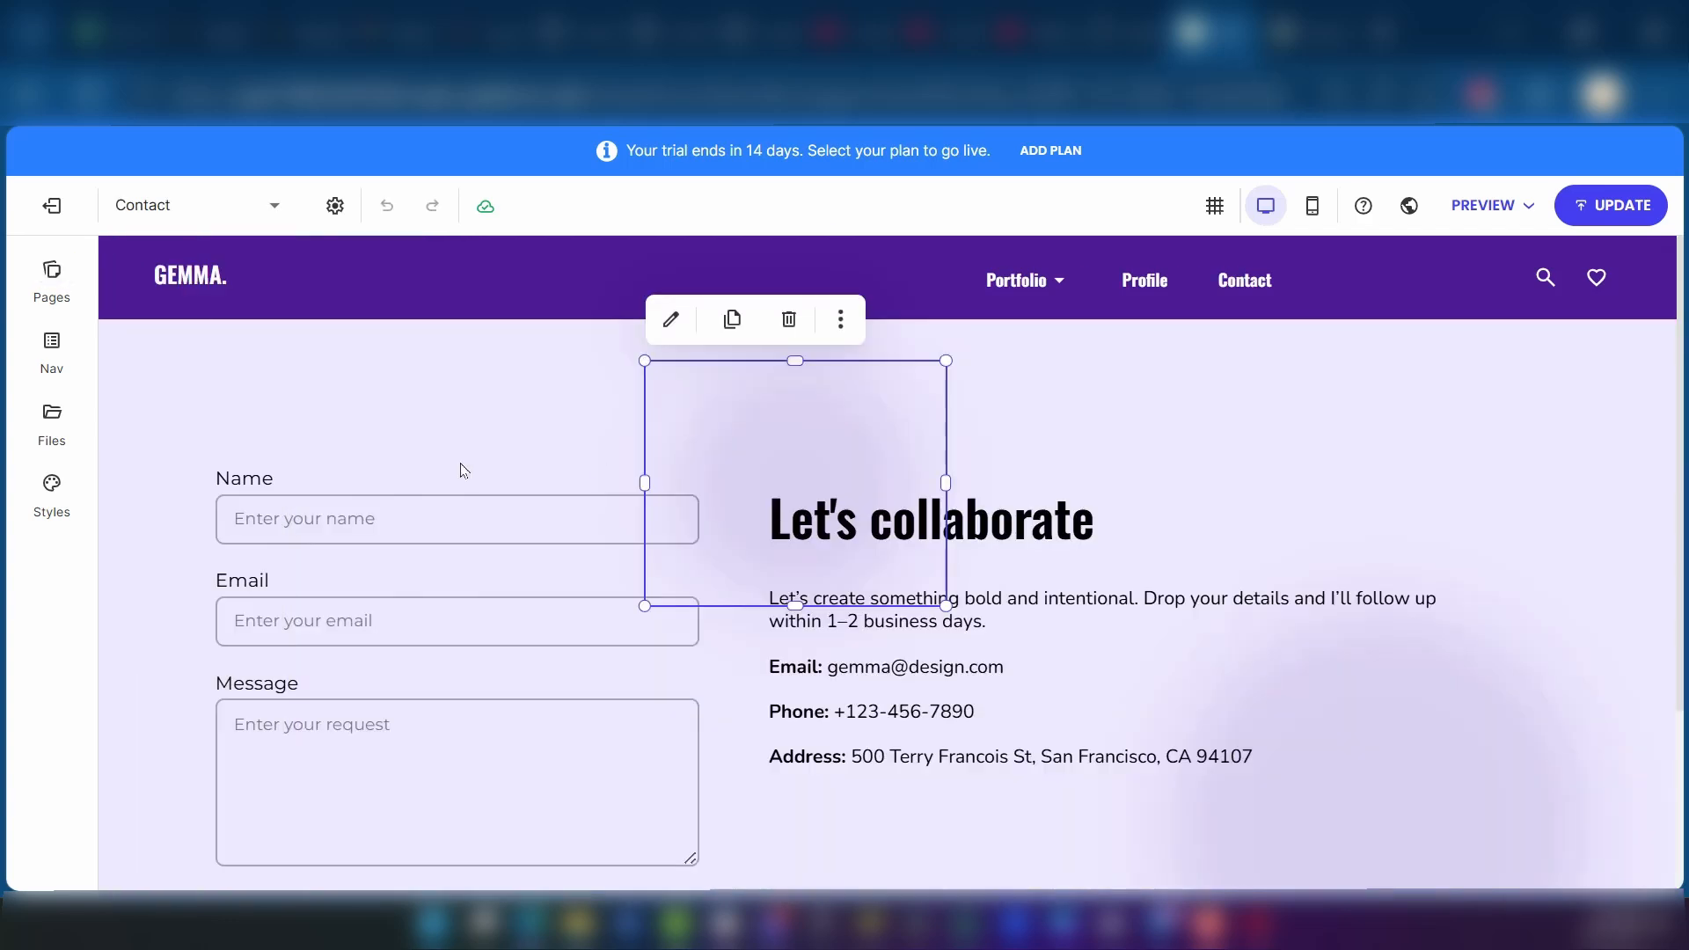
# Step: Examine the Contact page's form fields, Send button and the contact details text under "Let's collaborate"
pyautogui.scroll(-3, 352, 532)
pyautogui.scroll(3, 626, 596)
pyautogui.scroll(-2, 626, 595)
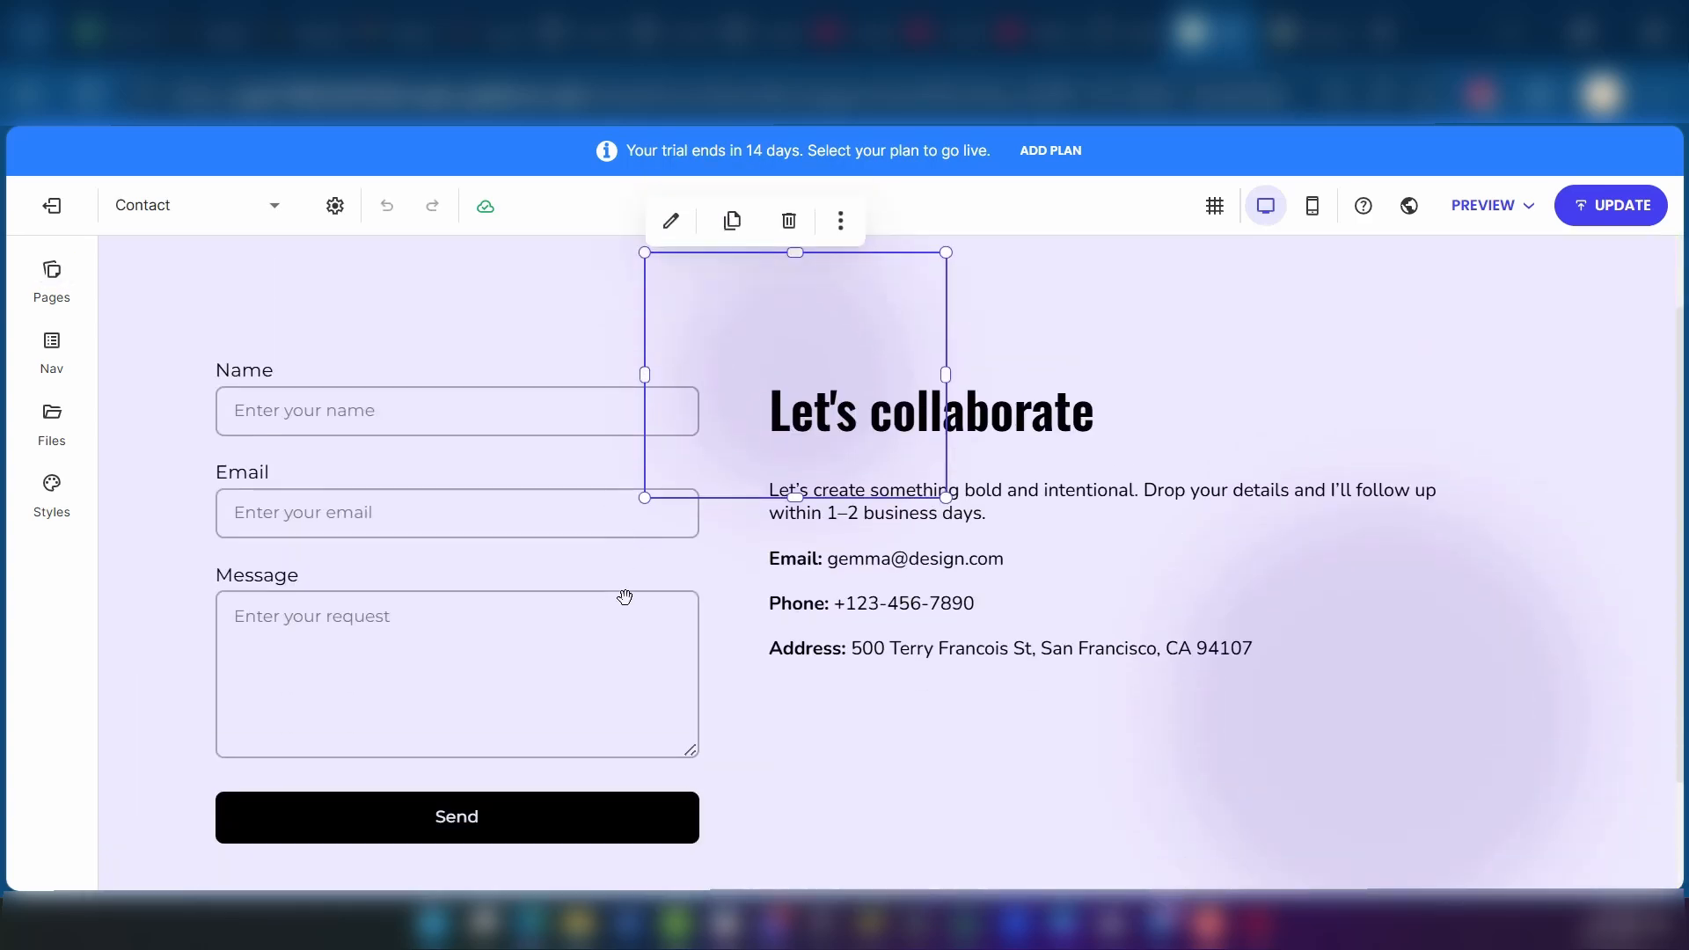
pyautogui.scroll(2, 624, 598)
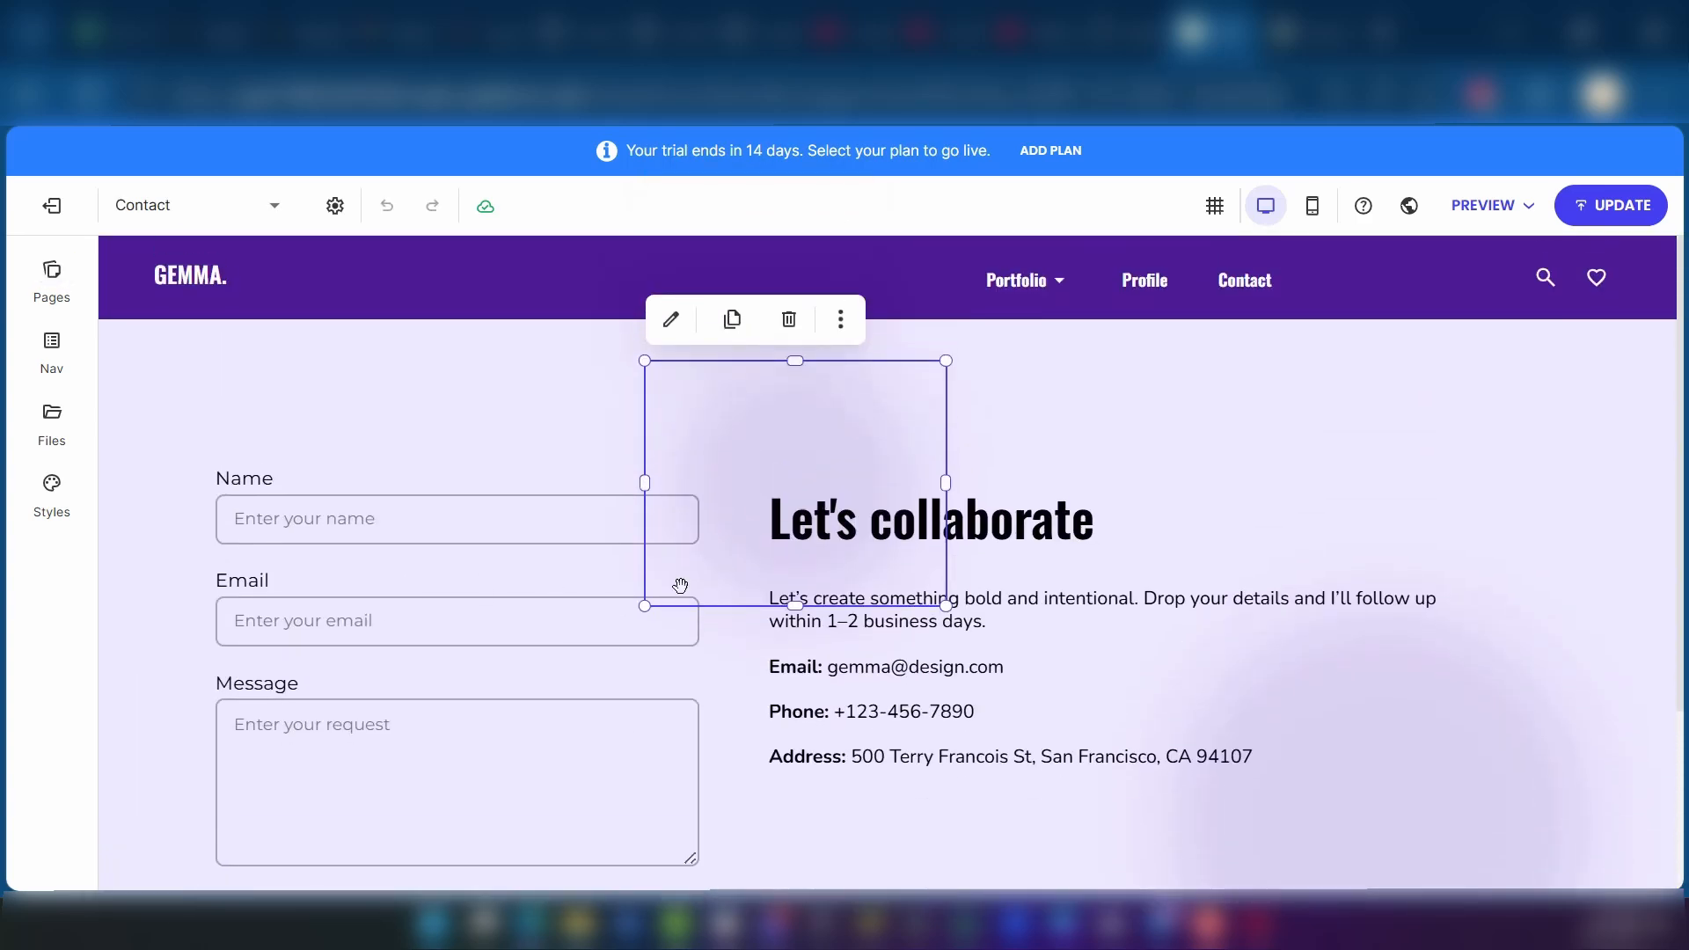
pyautogui.doubleClick(898, 724)
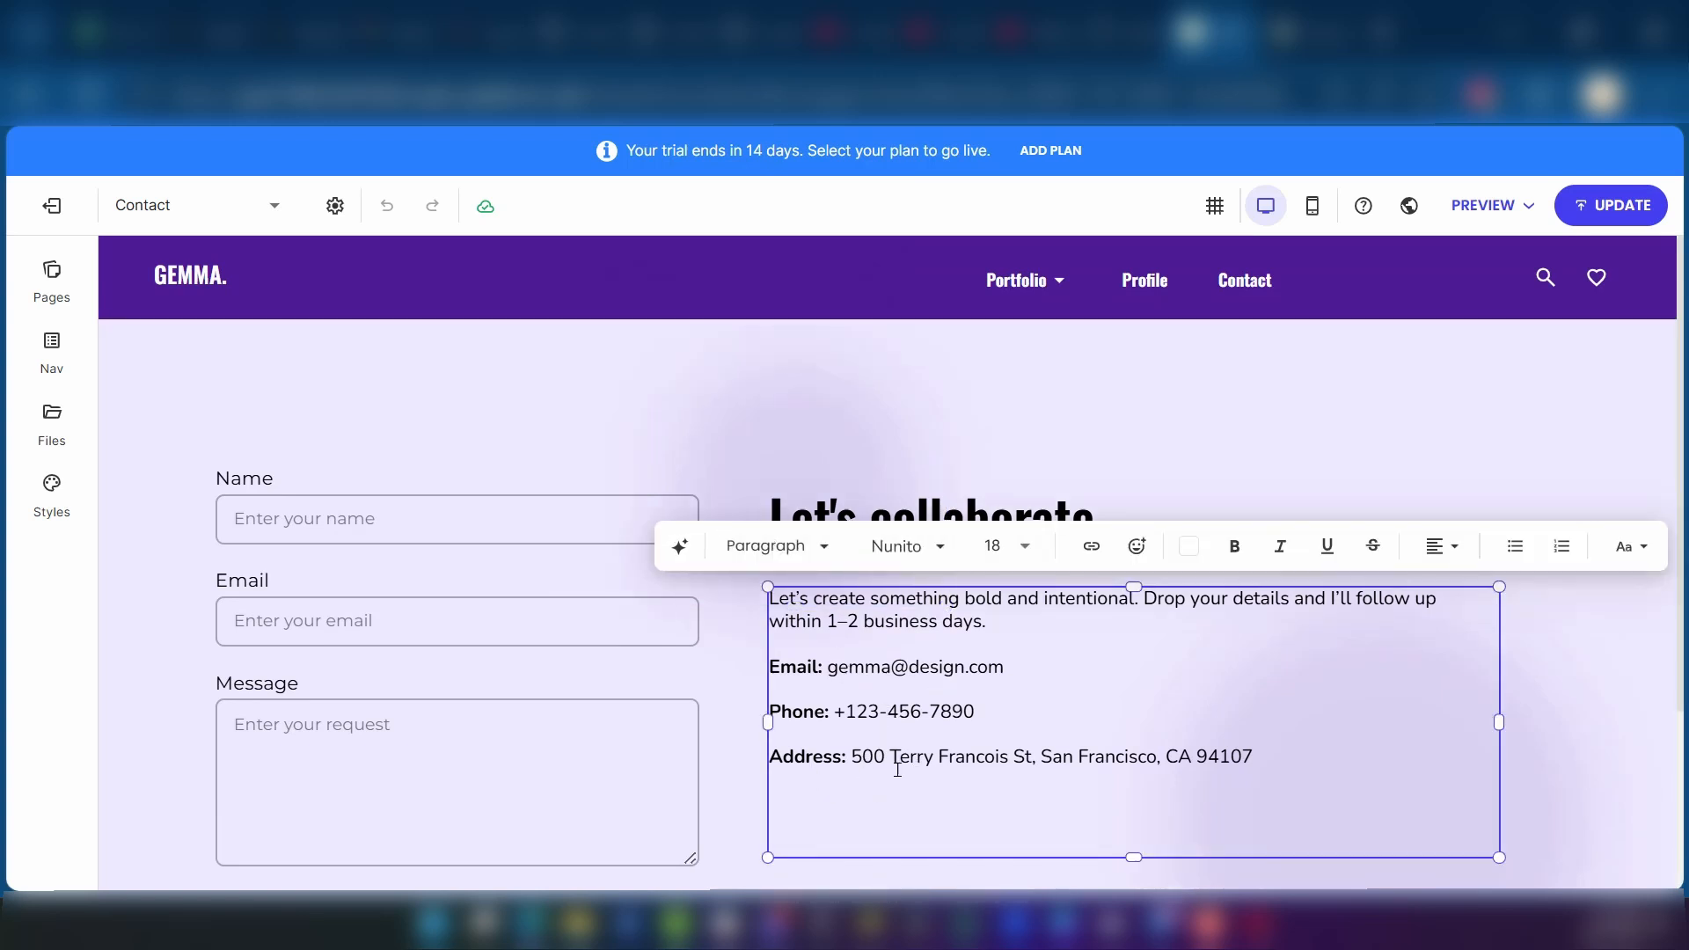
pyautogui.moveTo(986, 619); pyautogui.dragTo(782, 597)
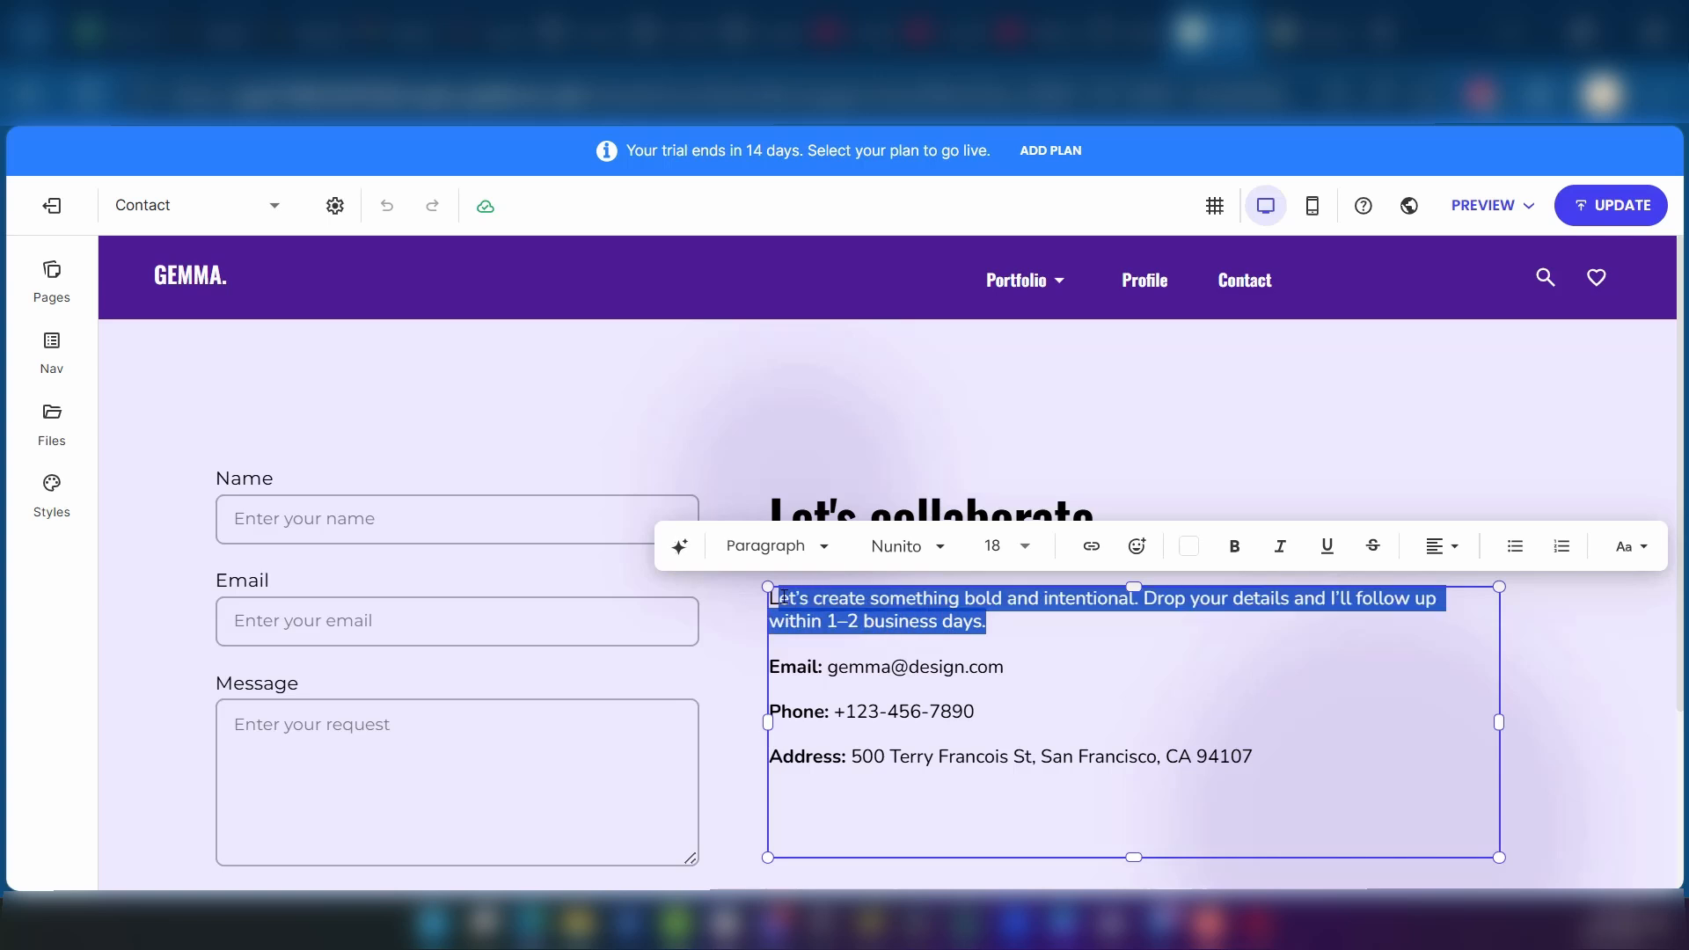
pyautogui.click(1068, 692)
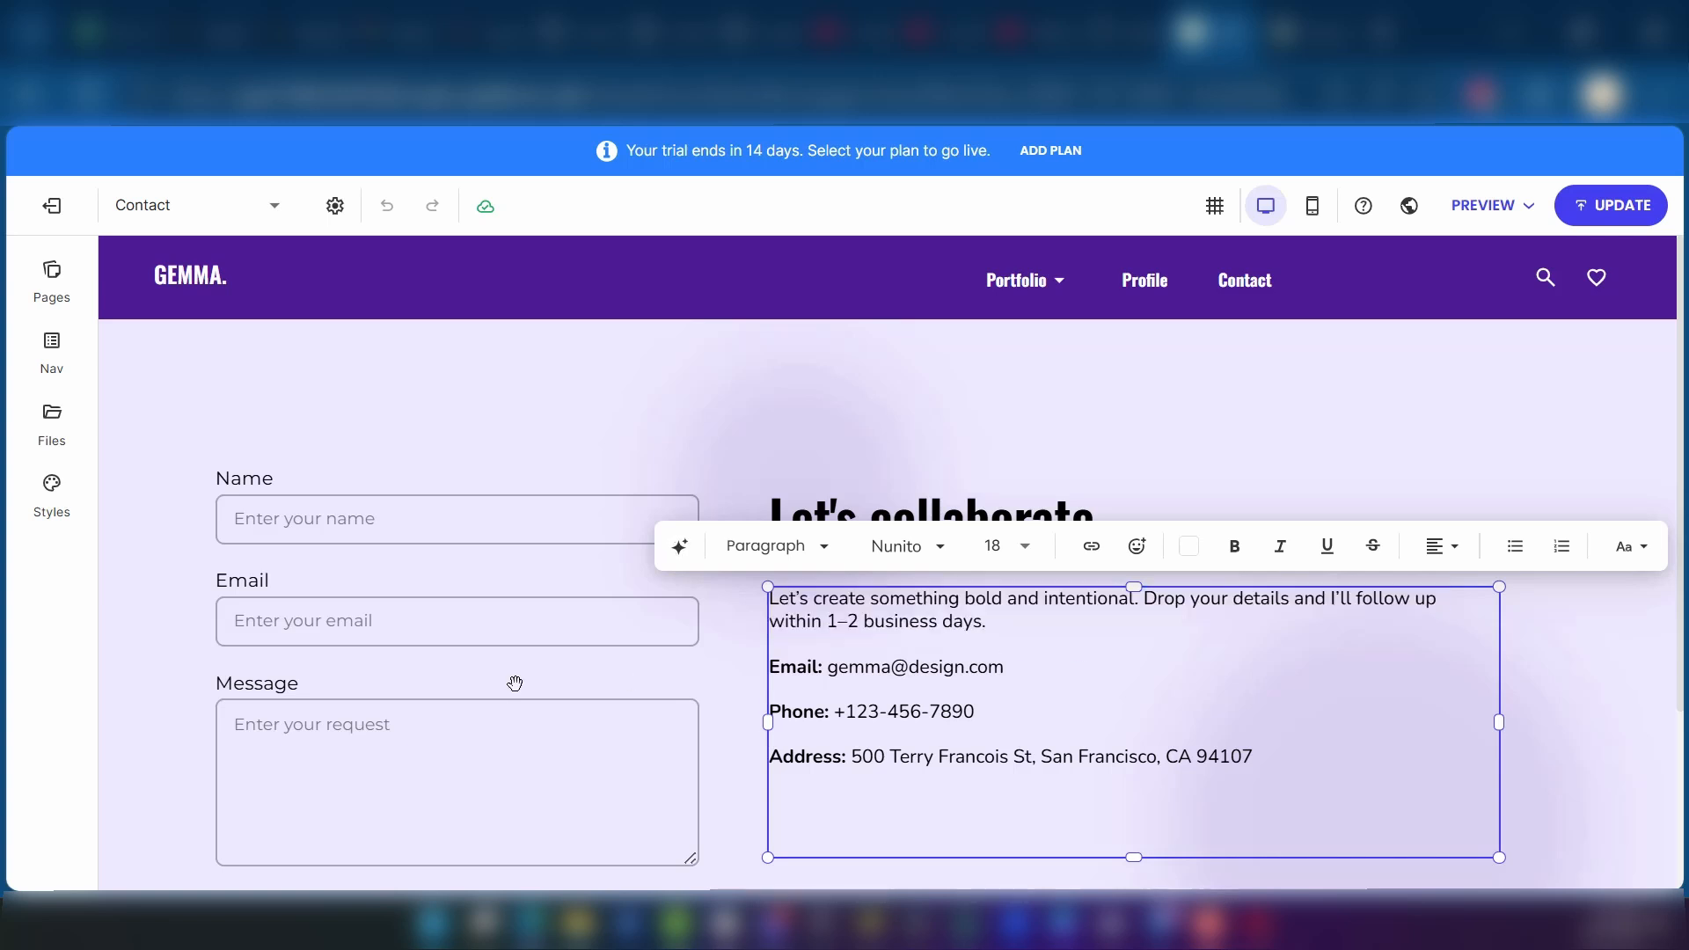
pyautogui.click(303, 526)
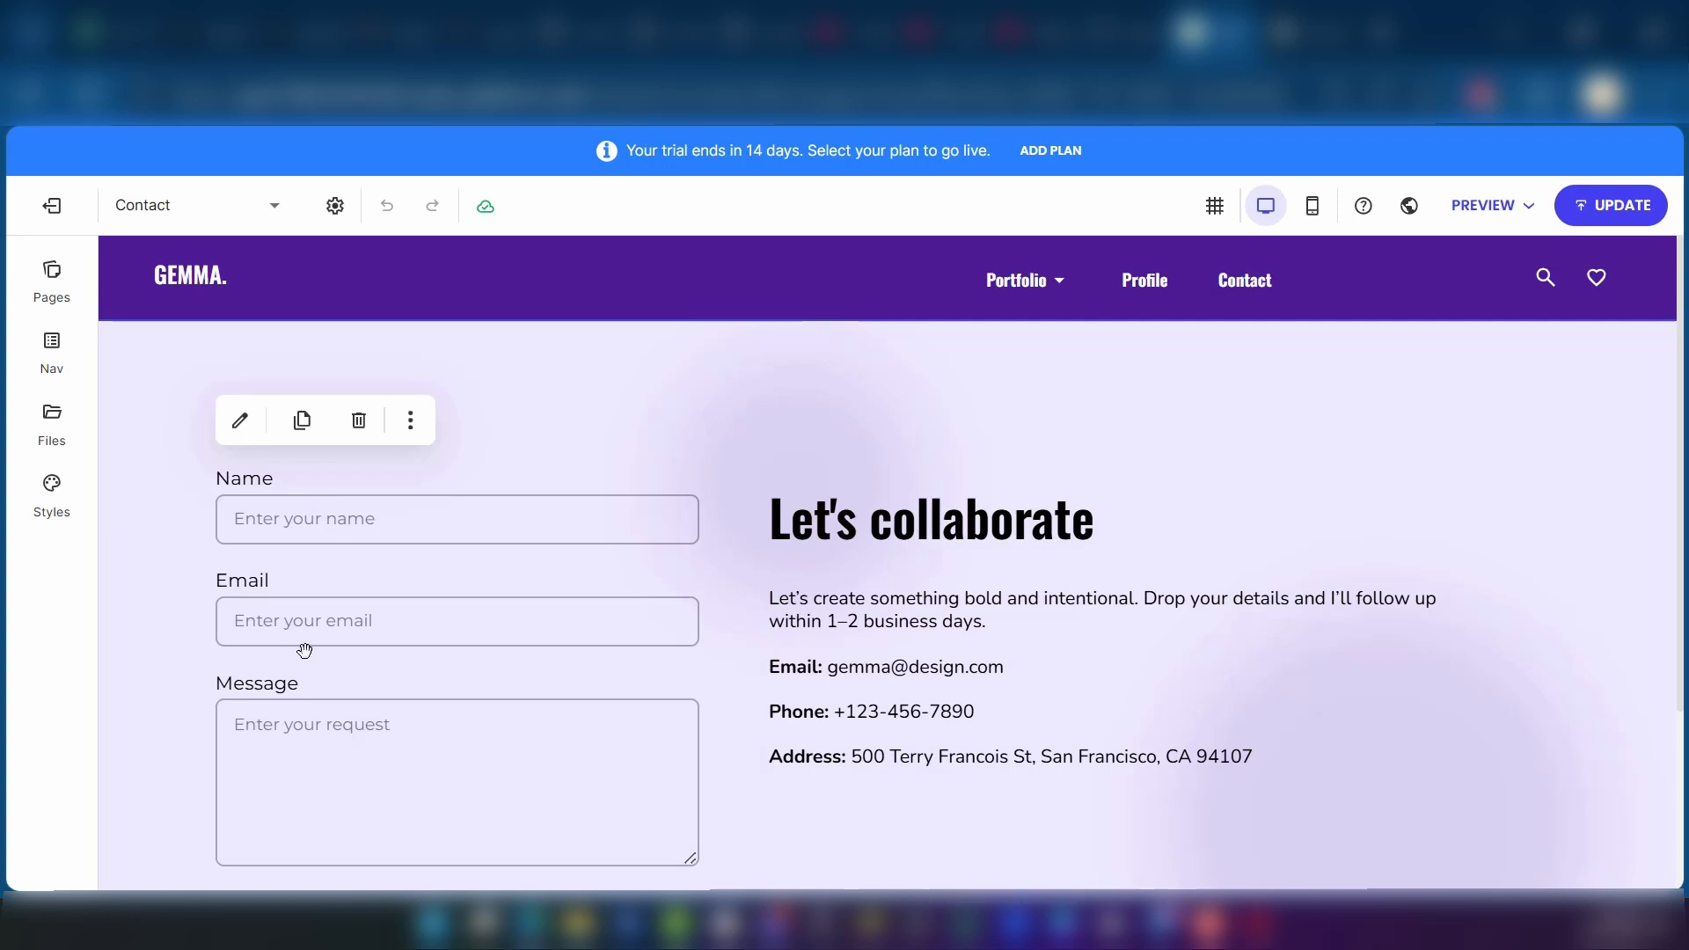
pyautogui.scroll(-2, 304, 650)
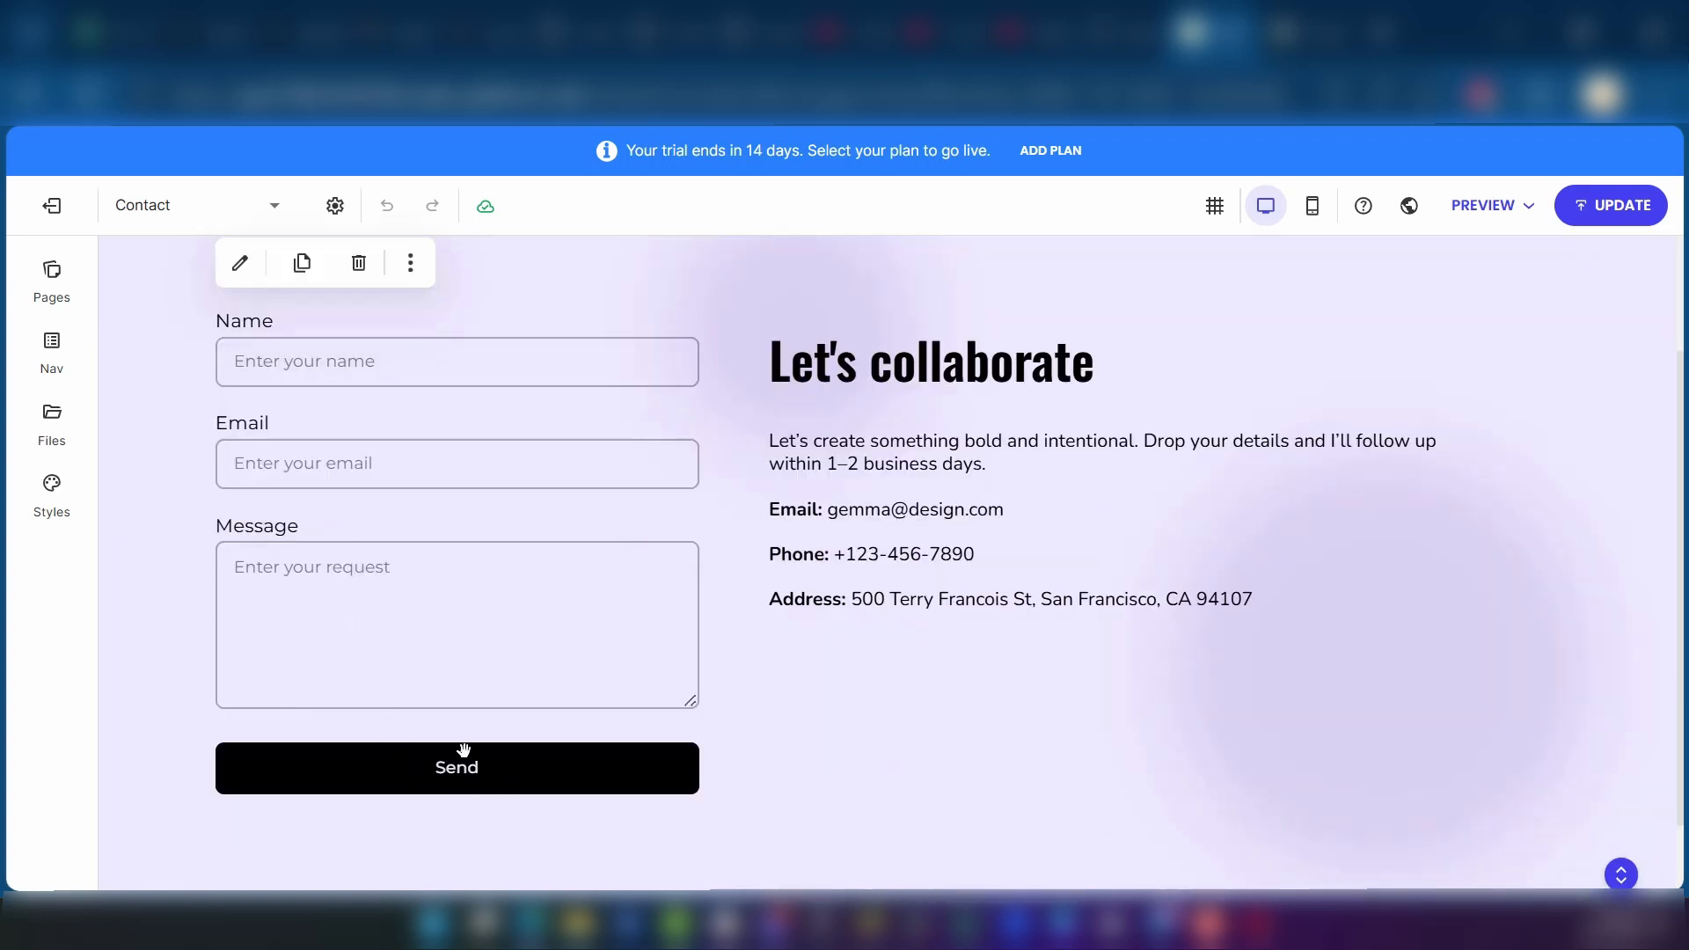
pyautogui.scroll(2, 630, 801)
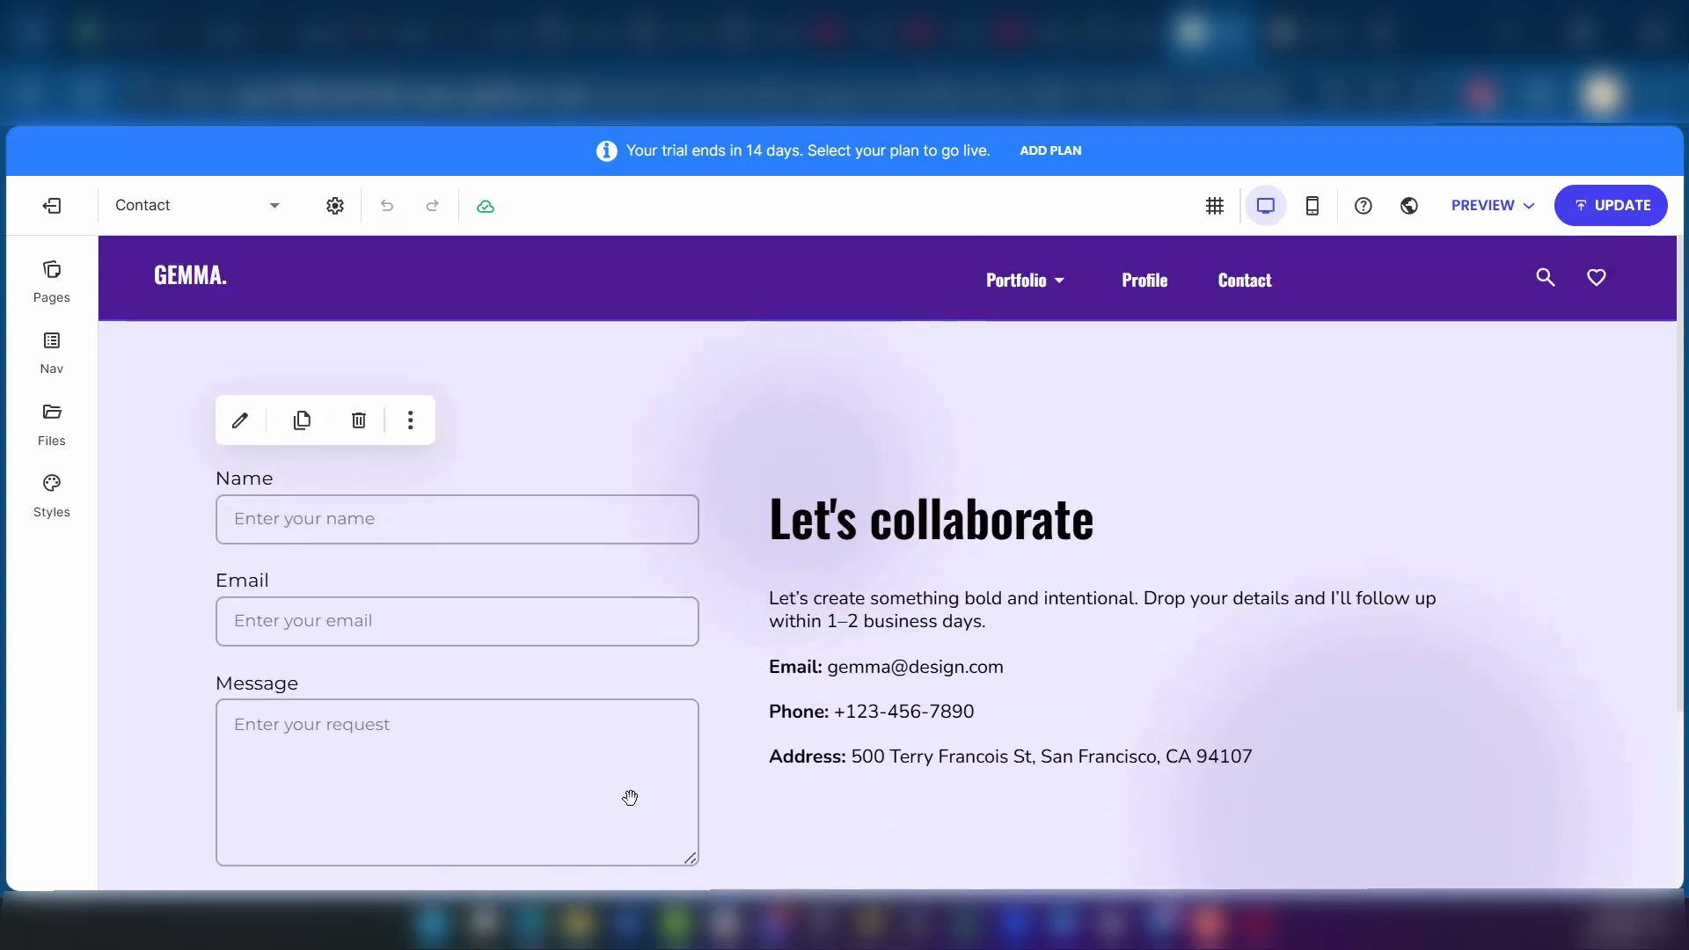
# Step: Start adding a new page and look through the FAQ, Video and Gallery page templates
pyautogui.click(52, 273)
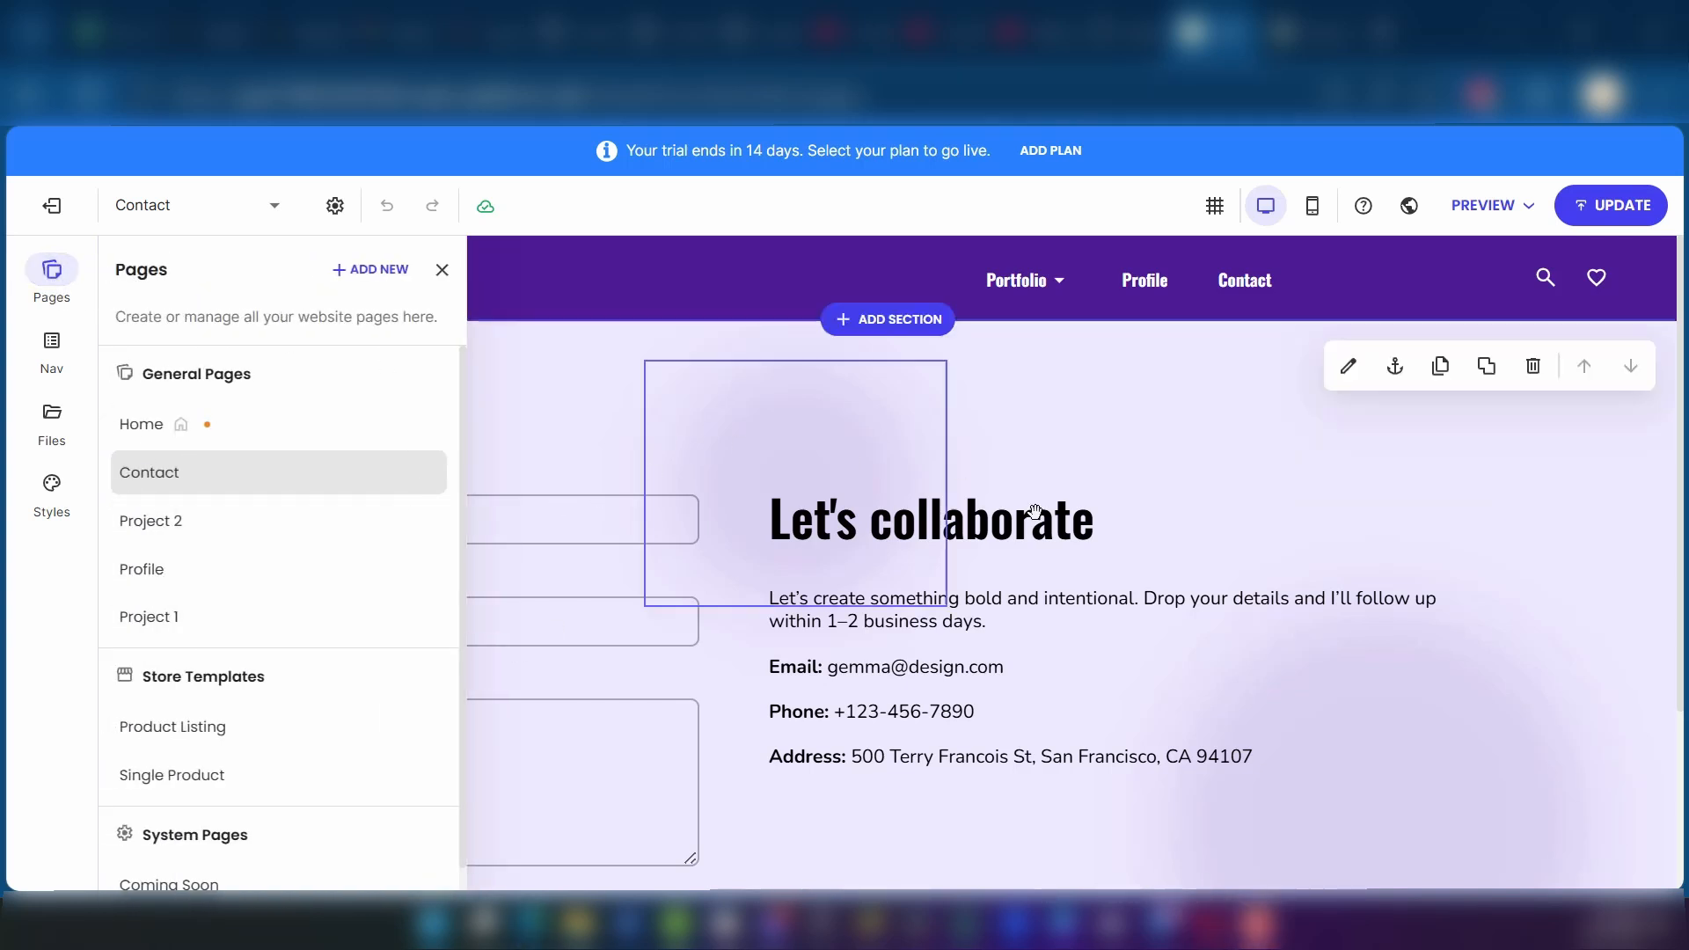
pyautogui.click(360, 281)
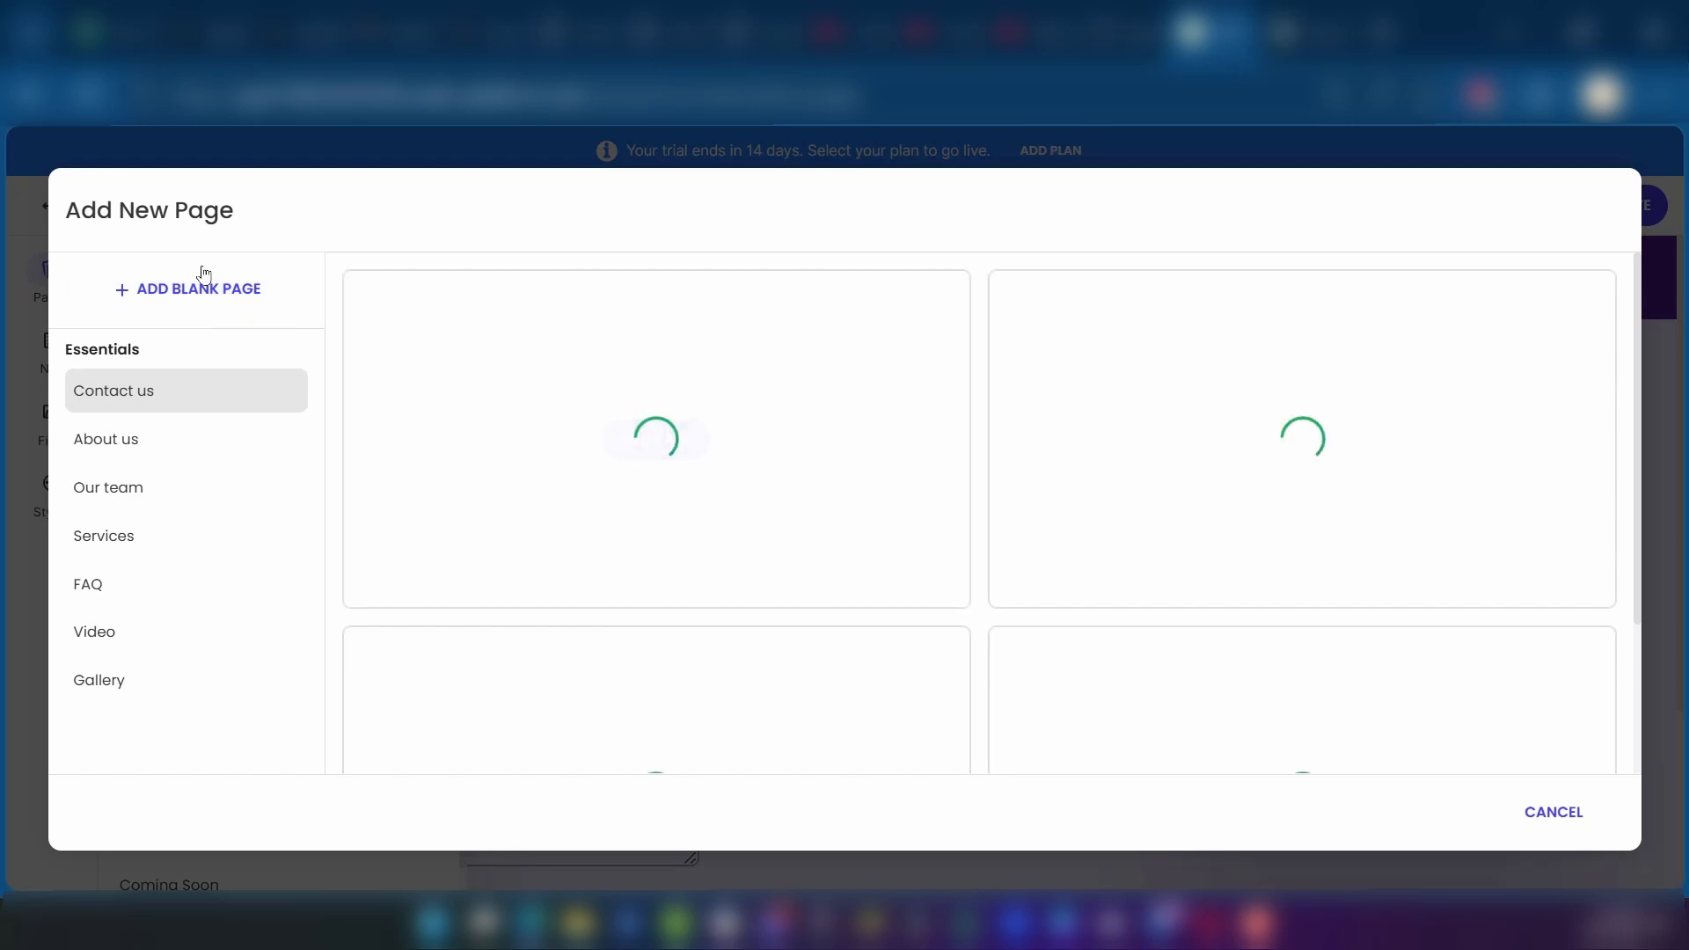
pyautogui.moveTo(615, 577)
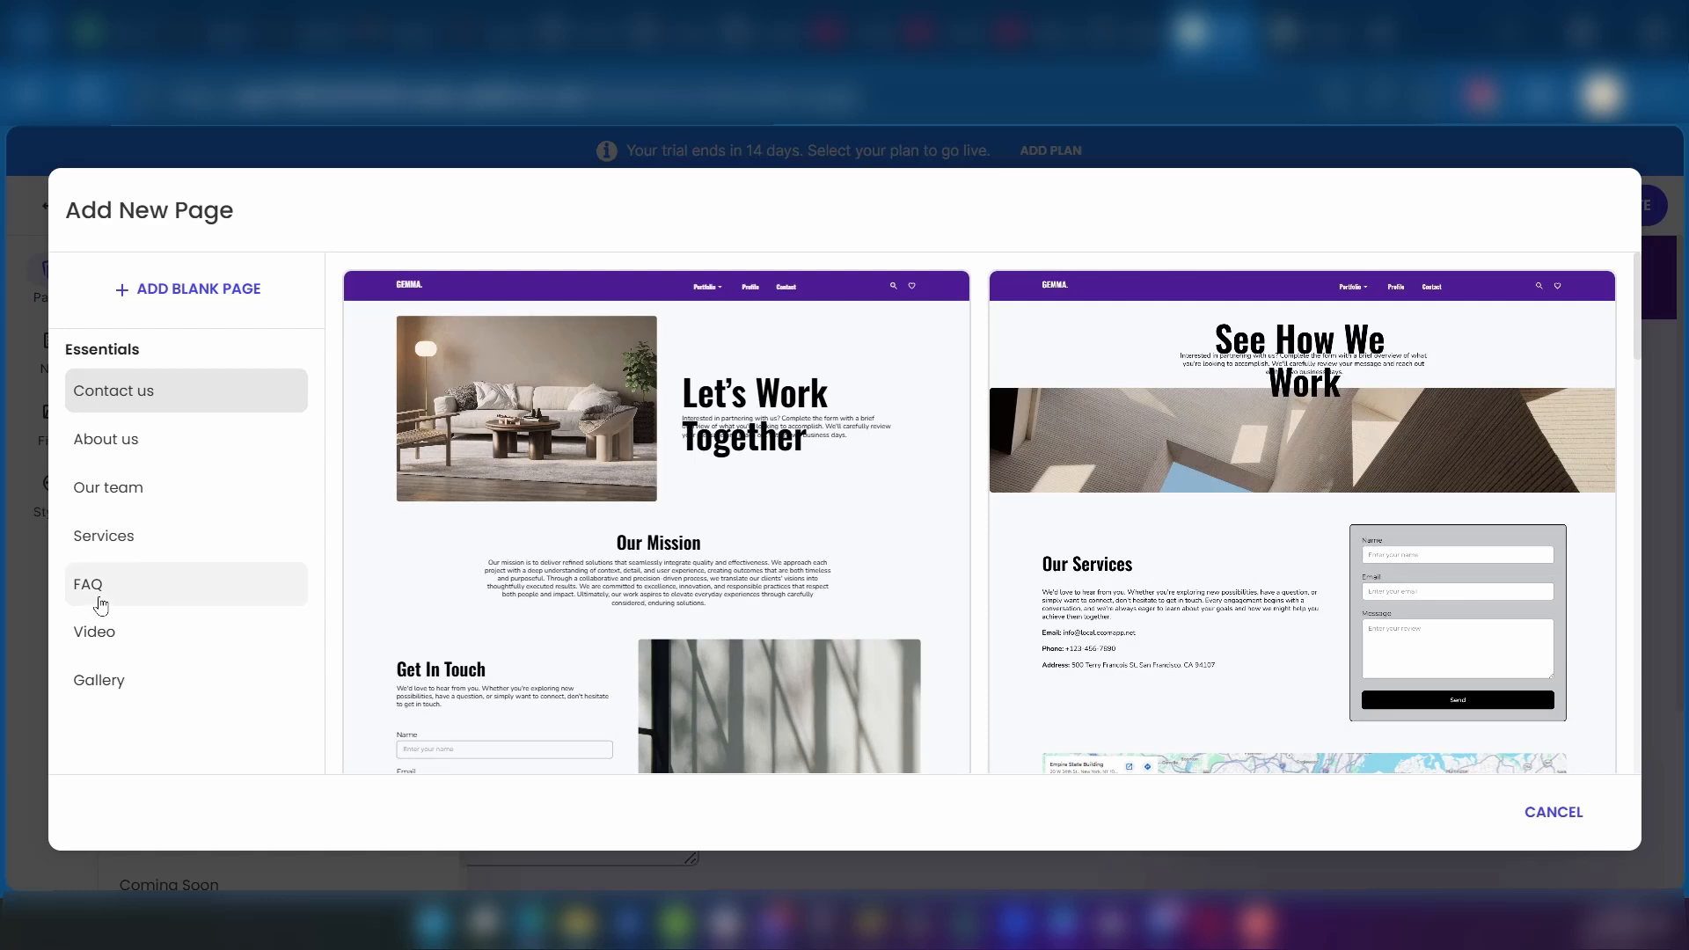
pyautogui.click(104, 591)
pyautogui.click(154, 645)
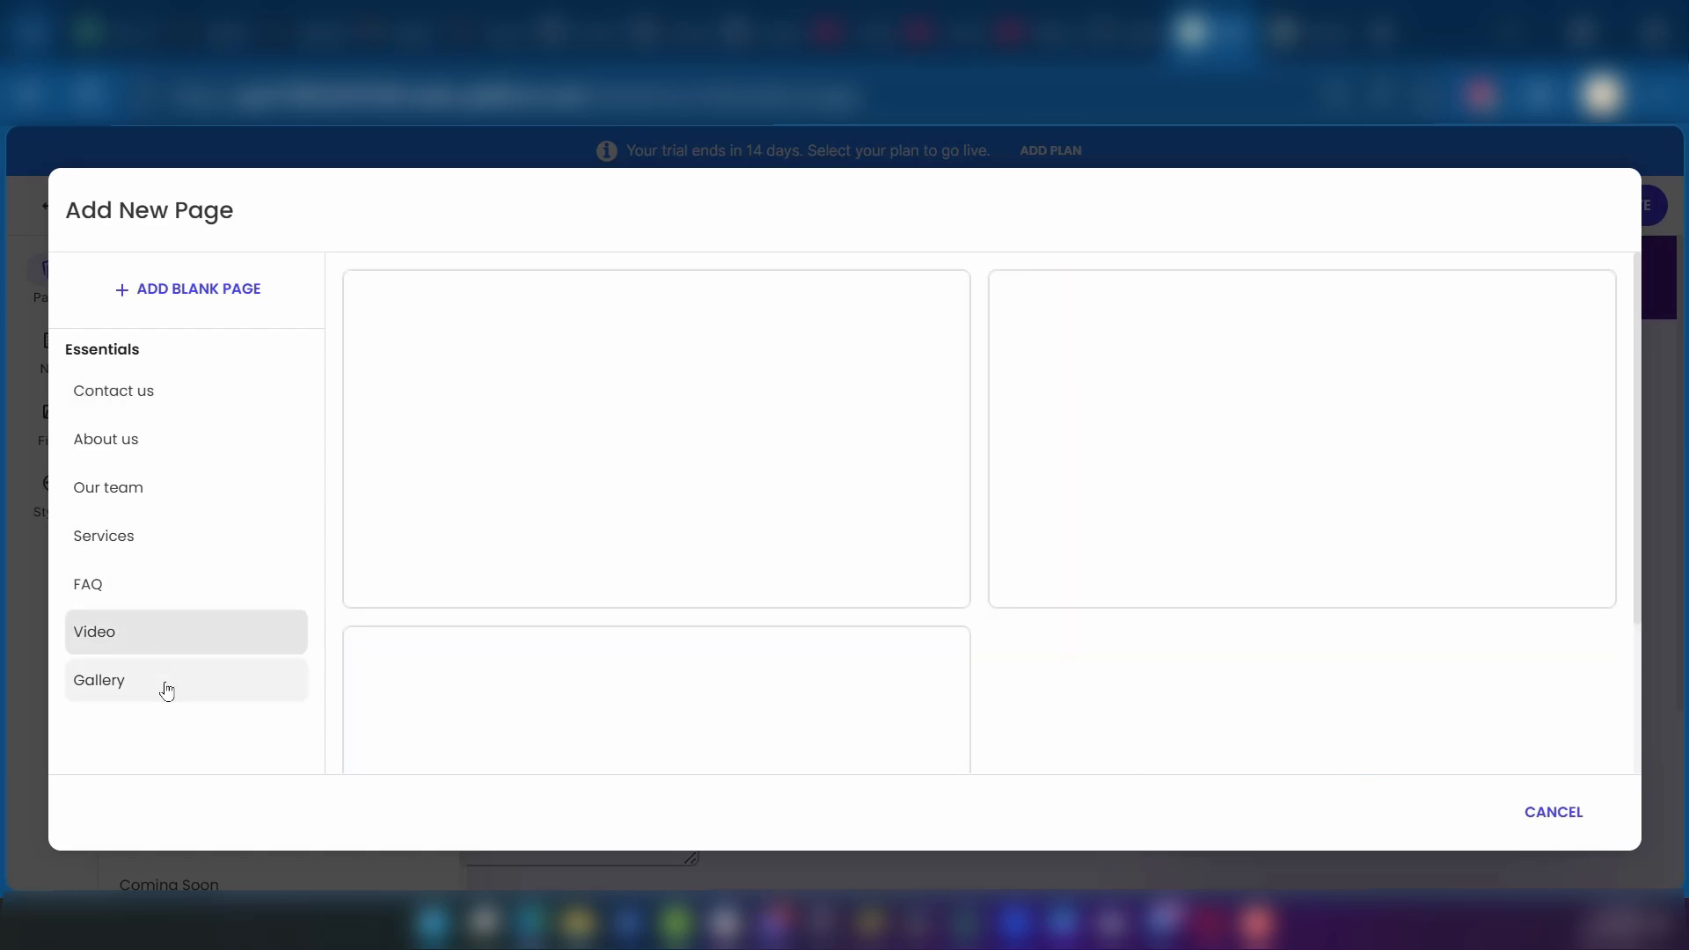
pyautogui.click(167, 690)
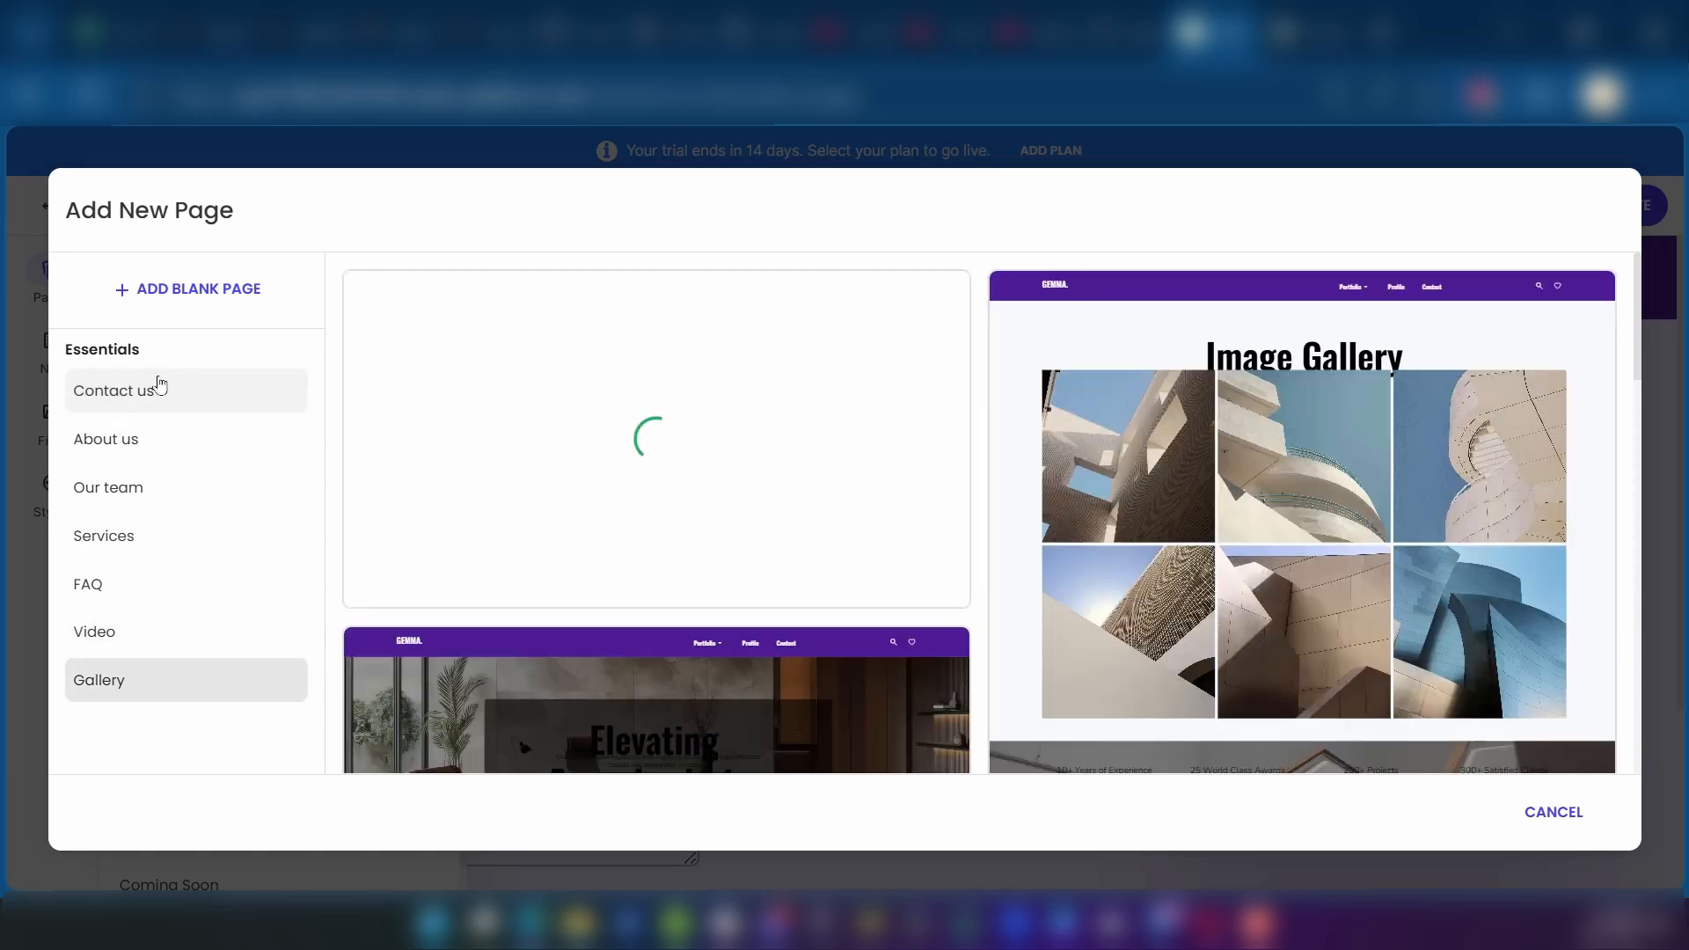
# Step: Add a new page from the "Let's Work Together" template in the Contact us category
pyautogui.click(169, 403)
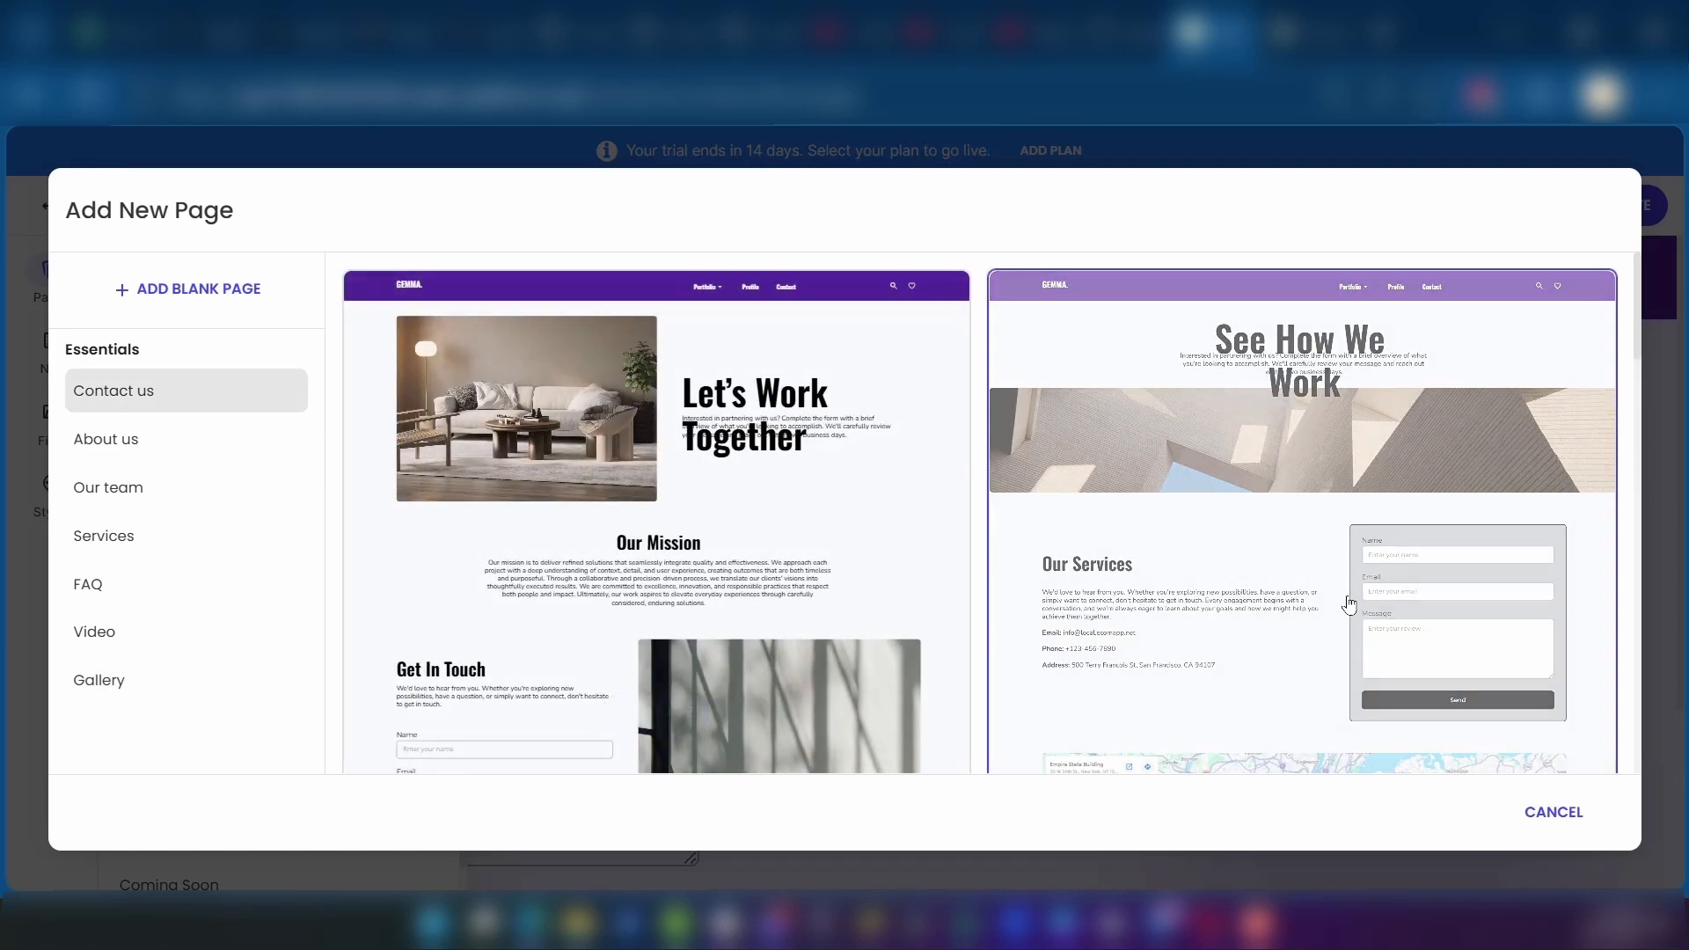
pyautogui.scroll(-10, 1350, 603)
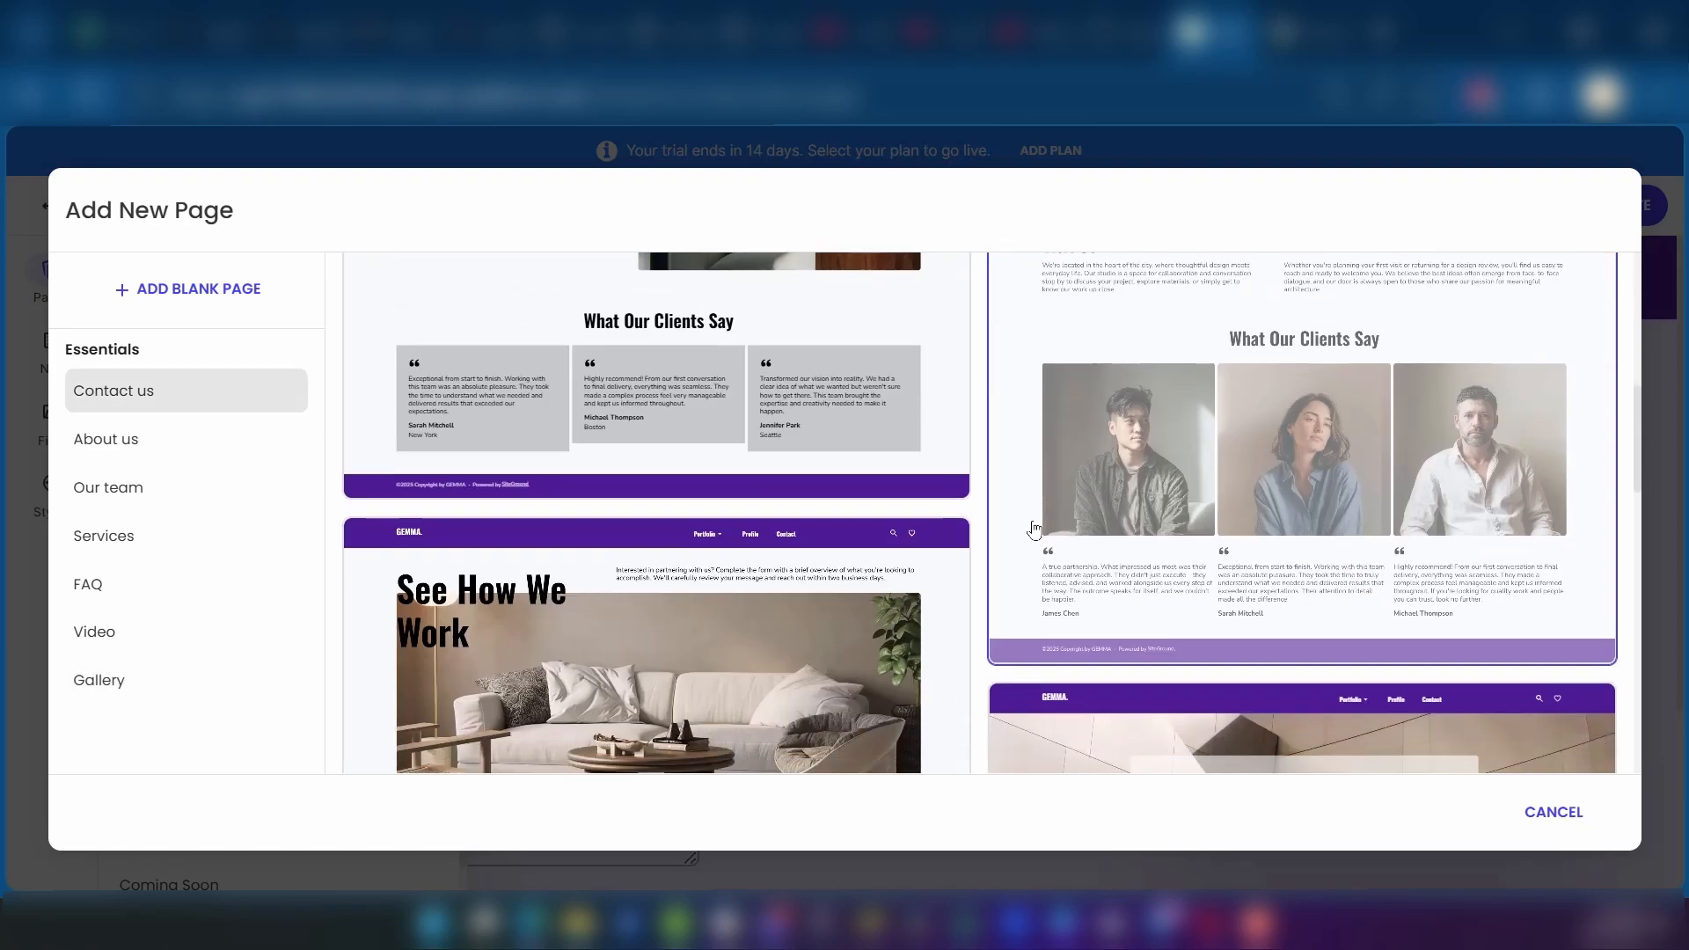
pyautogui.scroll(-5, 1034, 528)
pyautogui.scroll(-5, 669, 555)
pyautogui.scroll(1, 734, 486)
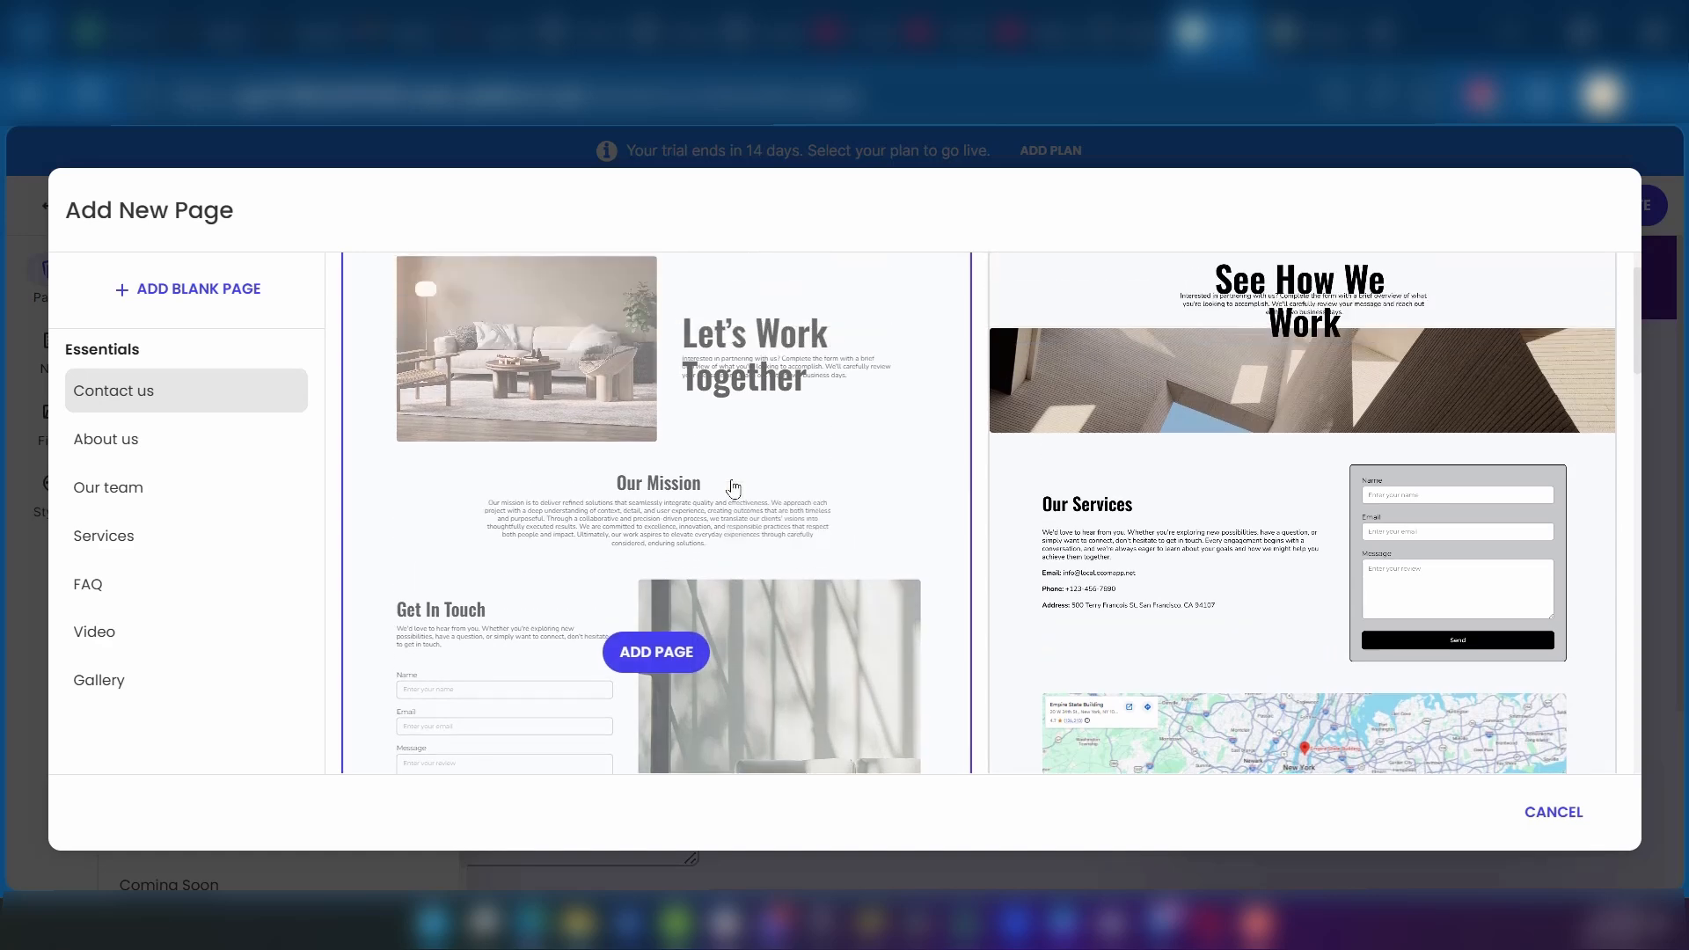
pyautogui.scroll(1, 735, 487)
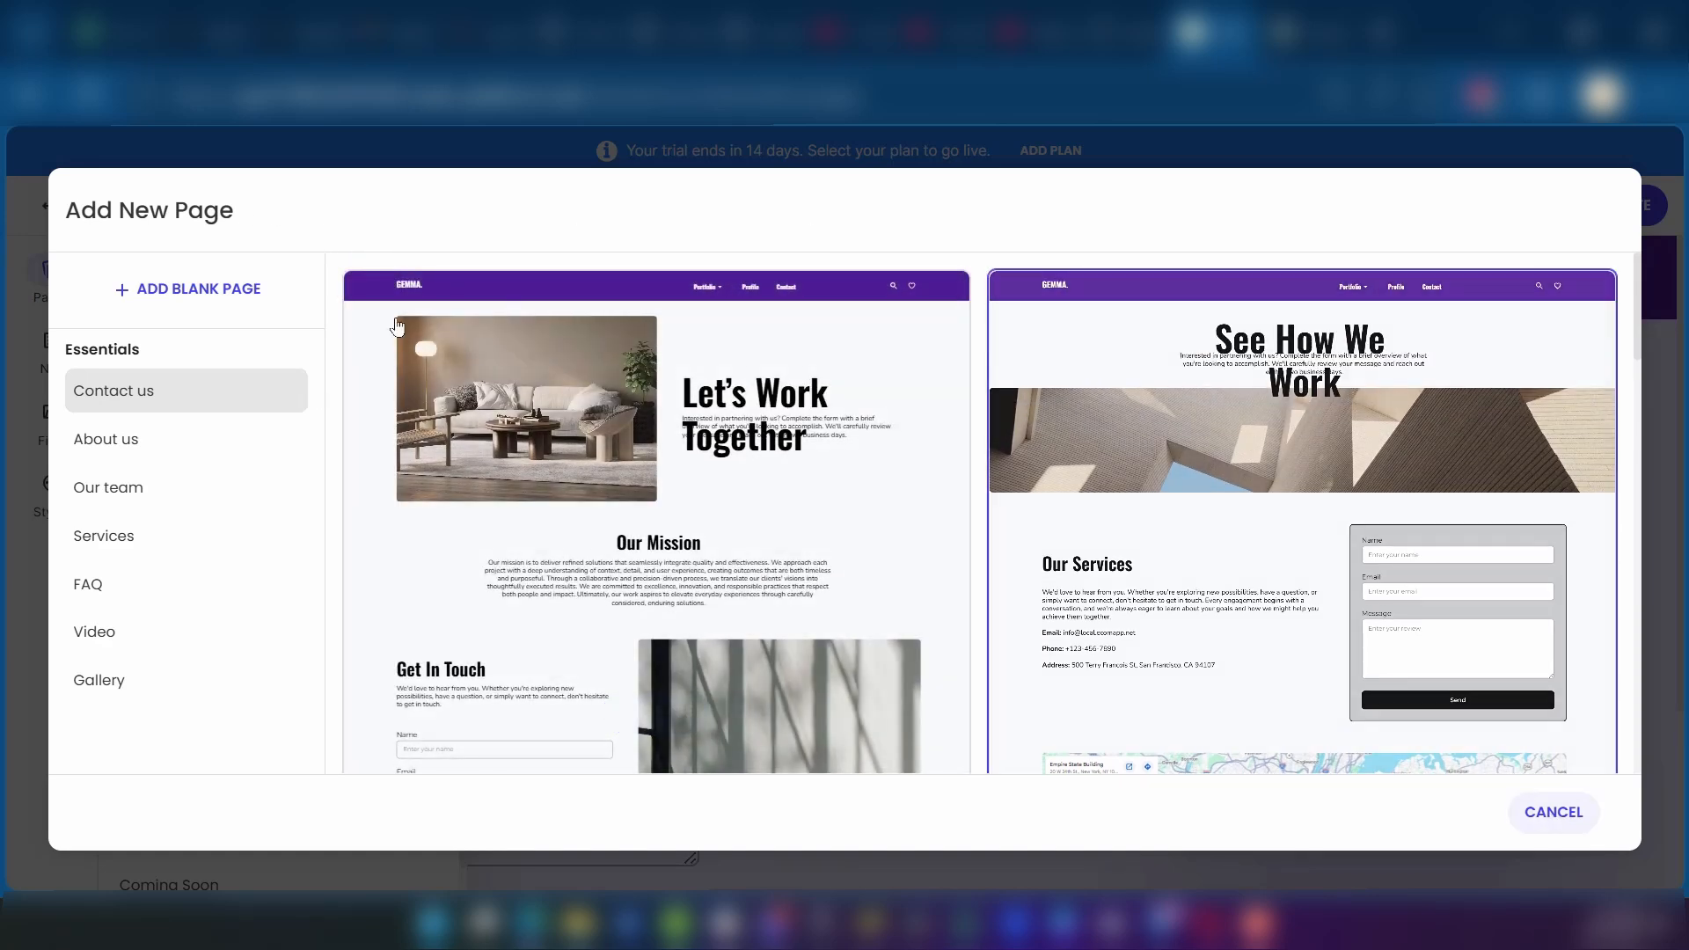
pyautogui.click(634, 450)
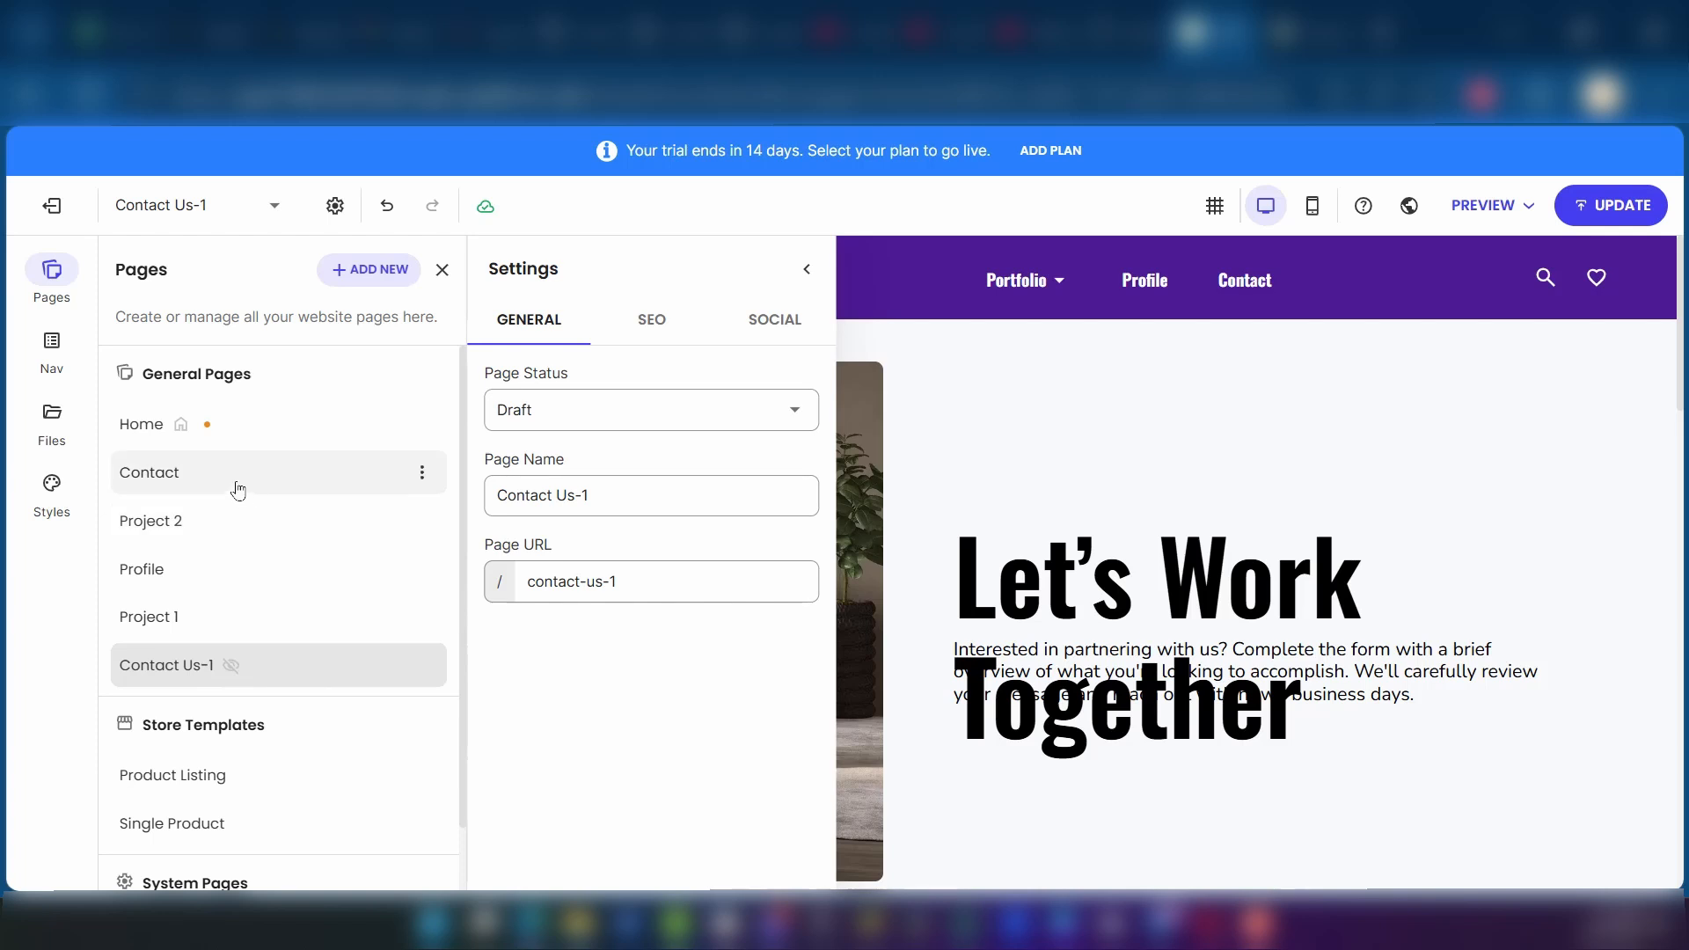
# Step: Delete the Contact Us-1 draft page from the website's general pages and confirm the deletion
pyautogui.click(423, 665)
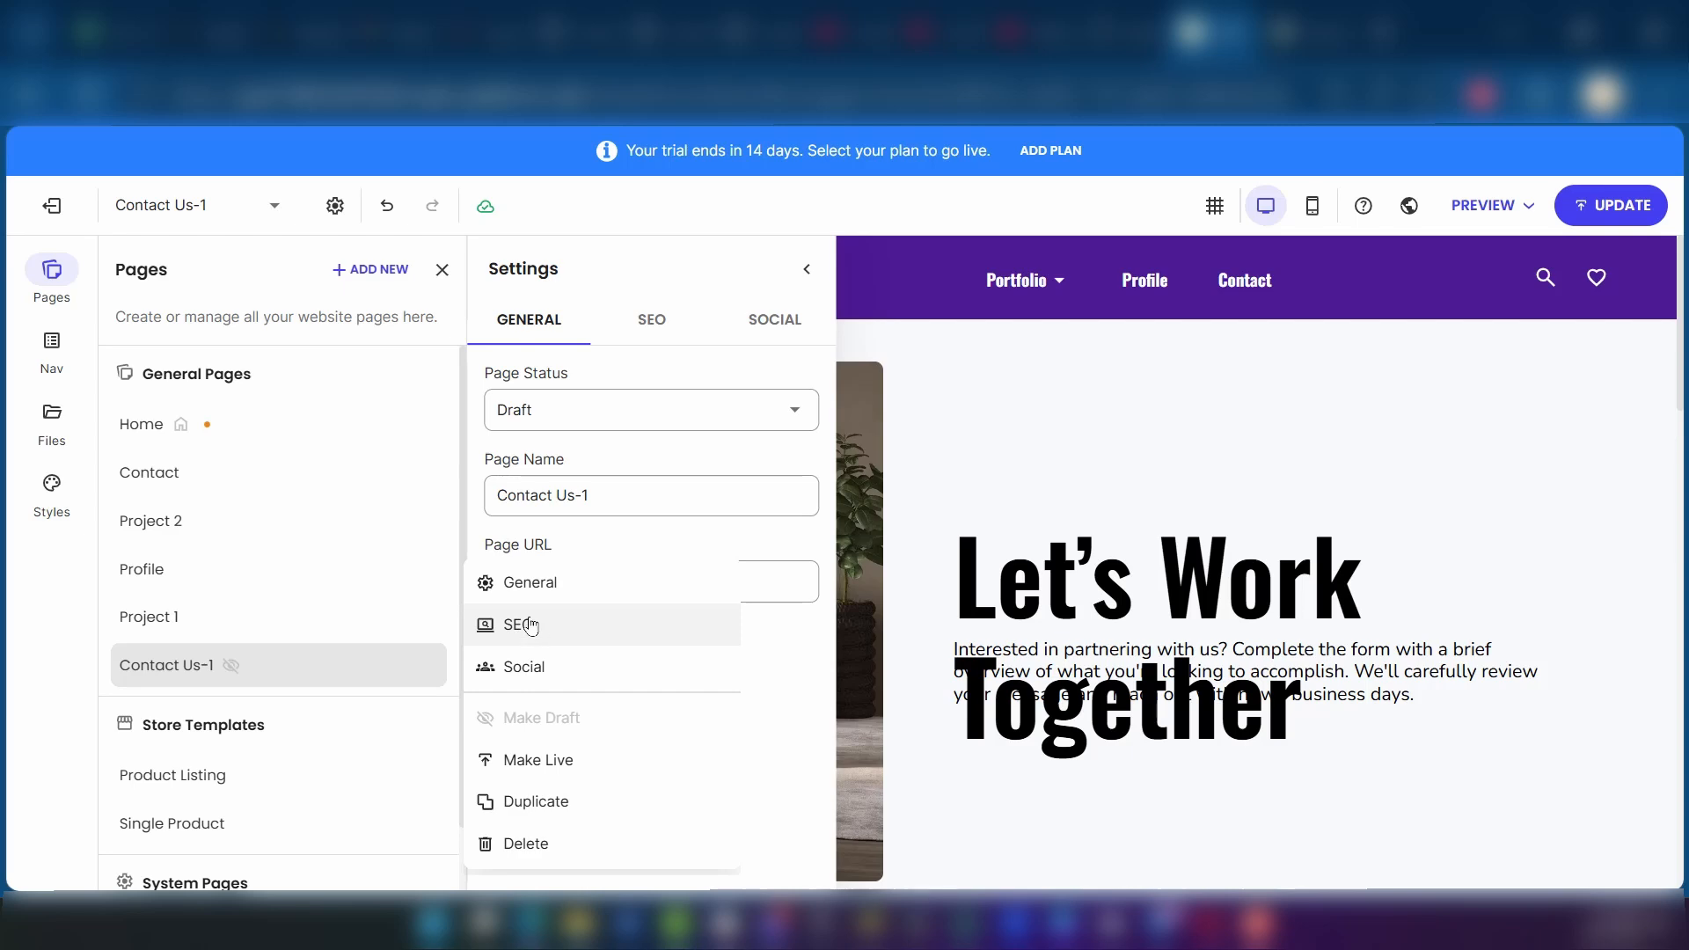
pyautogui.click(518, 847)
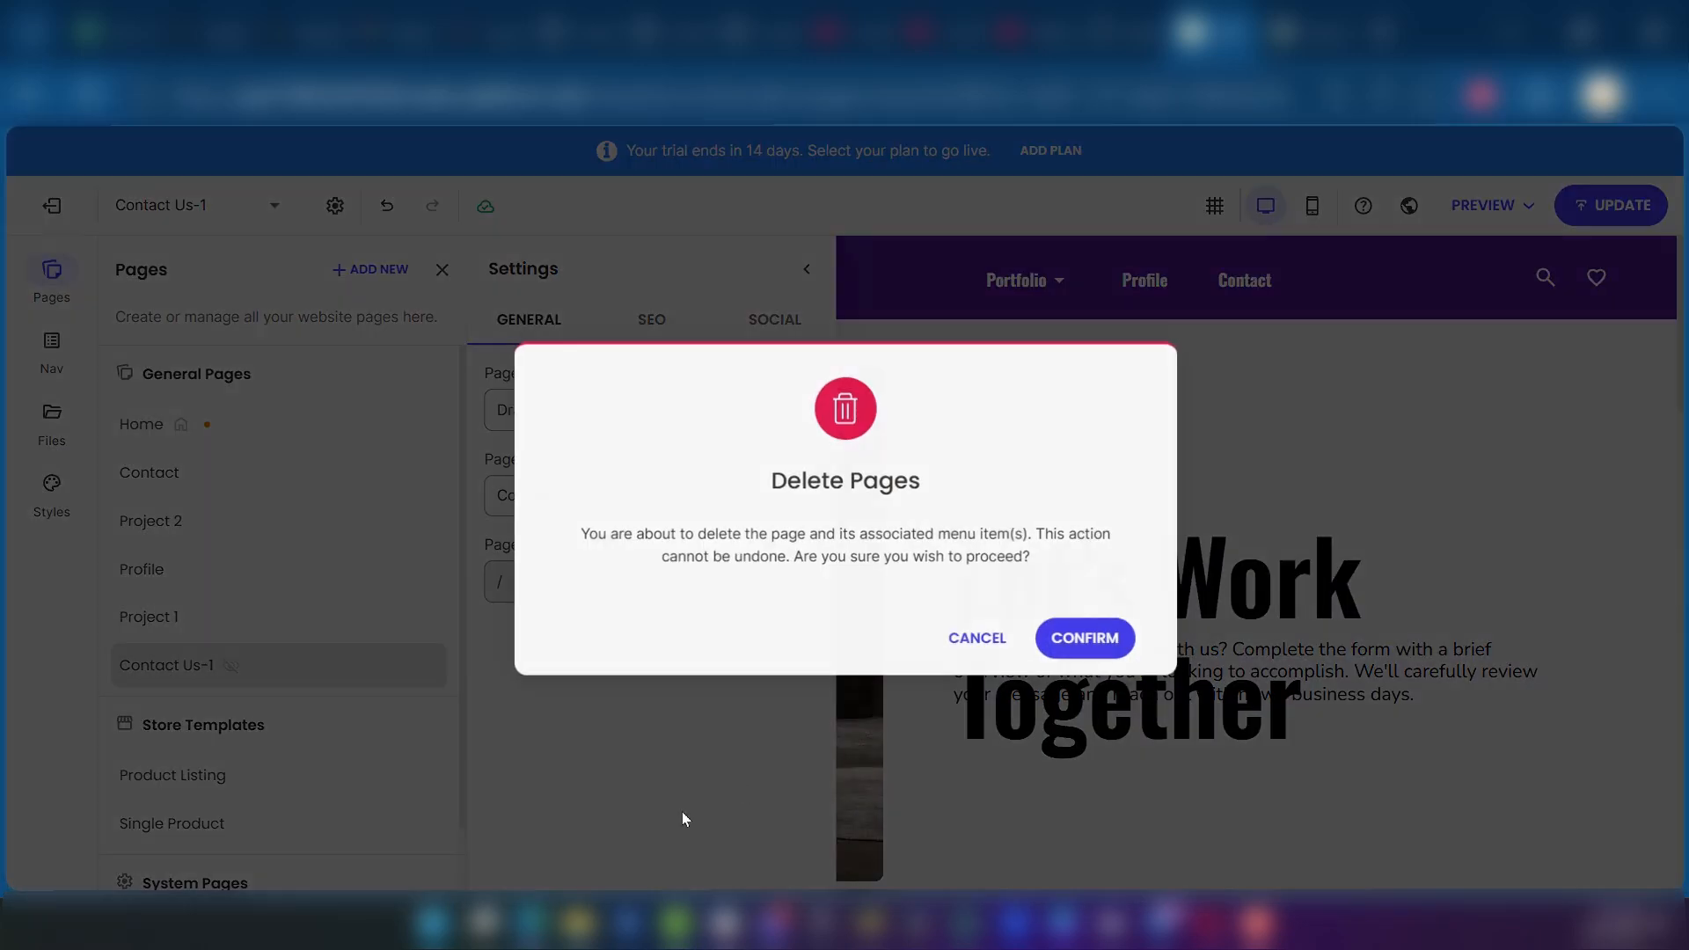
pyautogui.click(1113, 640)
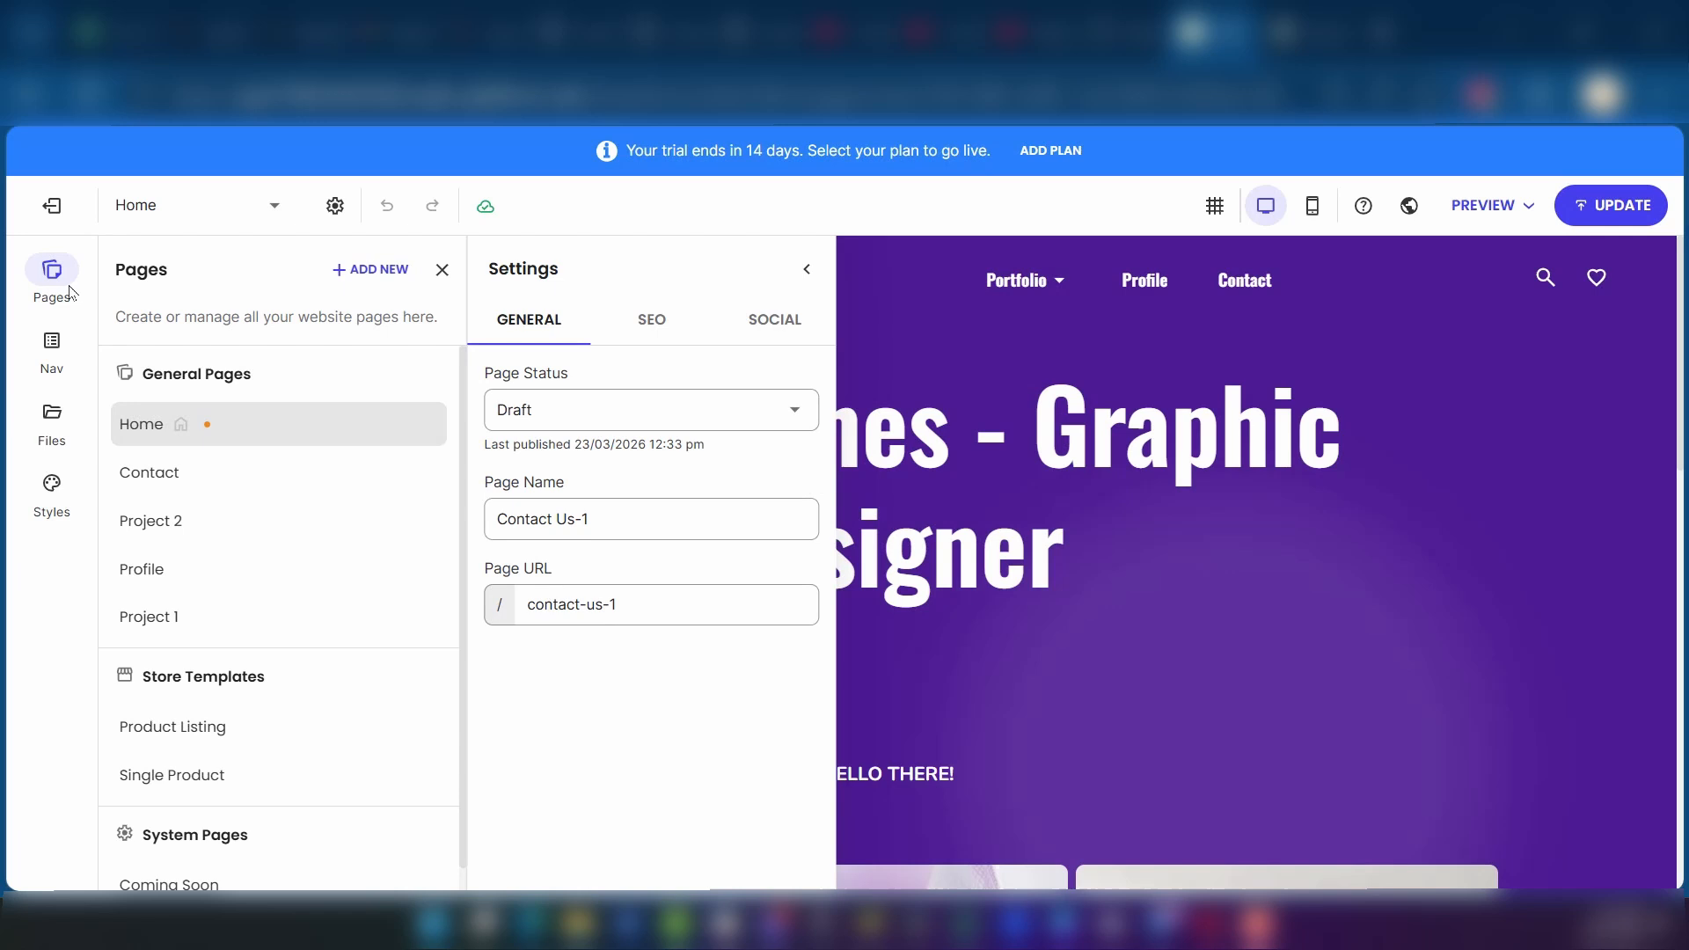
# Step: View the header and footer menu structure in the website's navigation settings
pyautogui.click(68, 290)
pyautogui.click(56, 368)
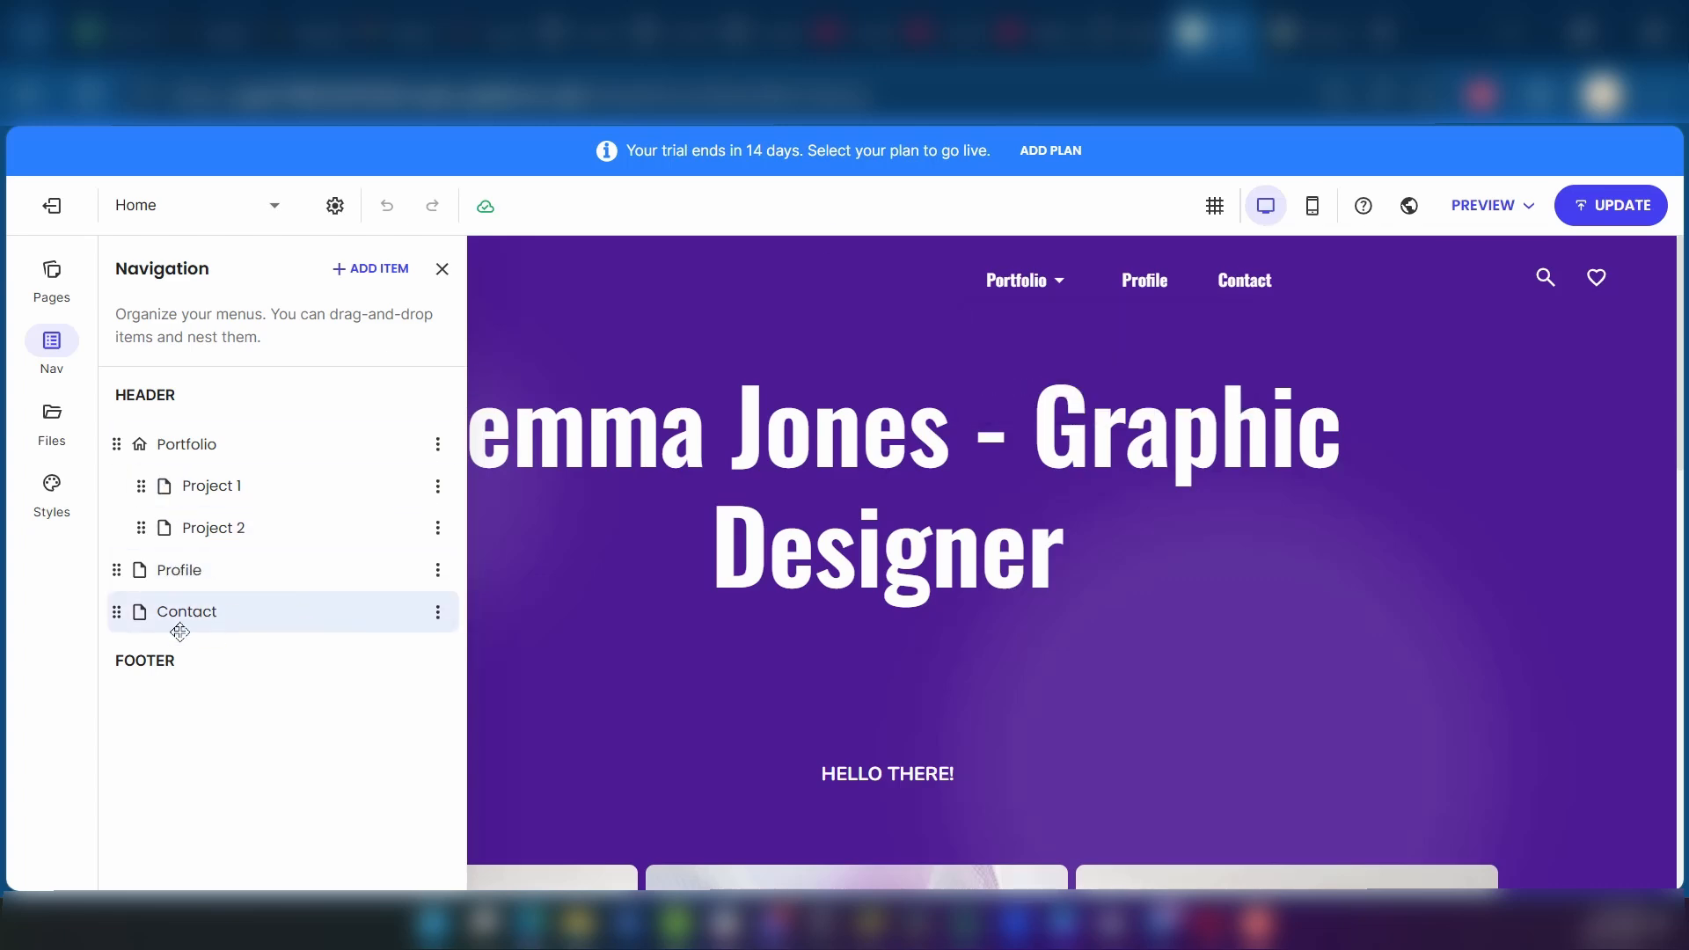
# Step: Open the website's file library, browse the Unsplash gallery images, and close the library
pyautogui.click(60, 419)
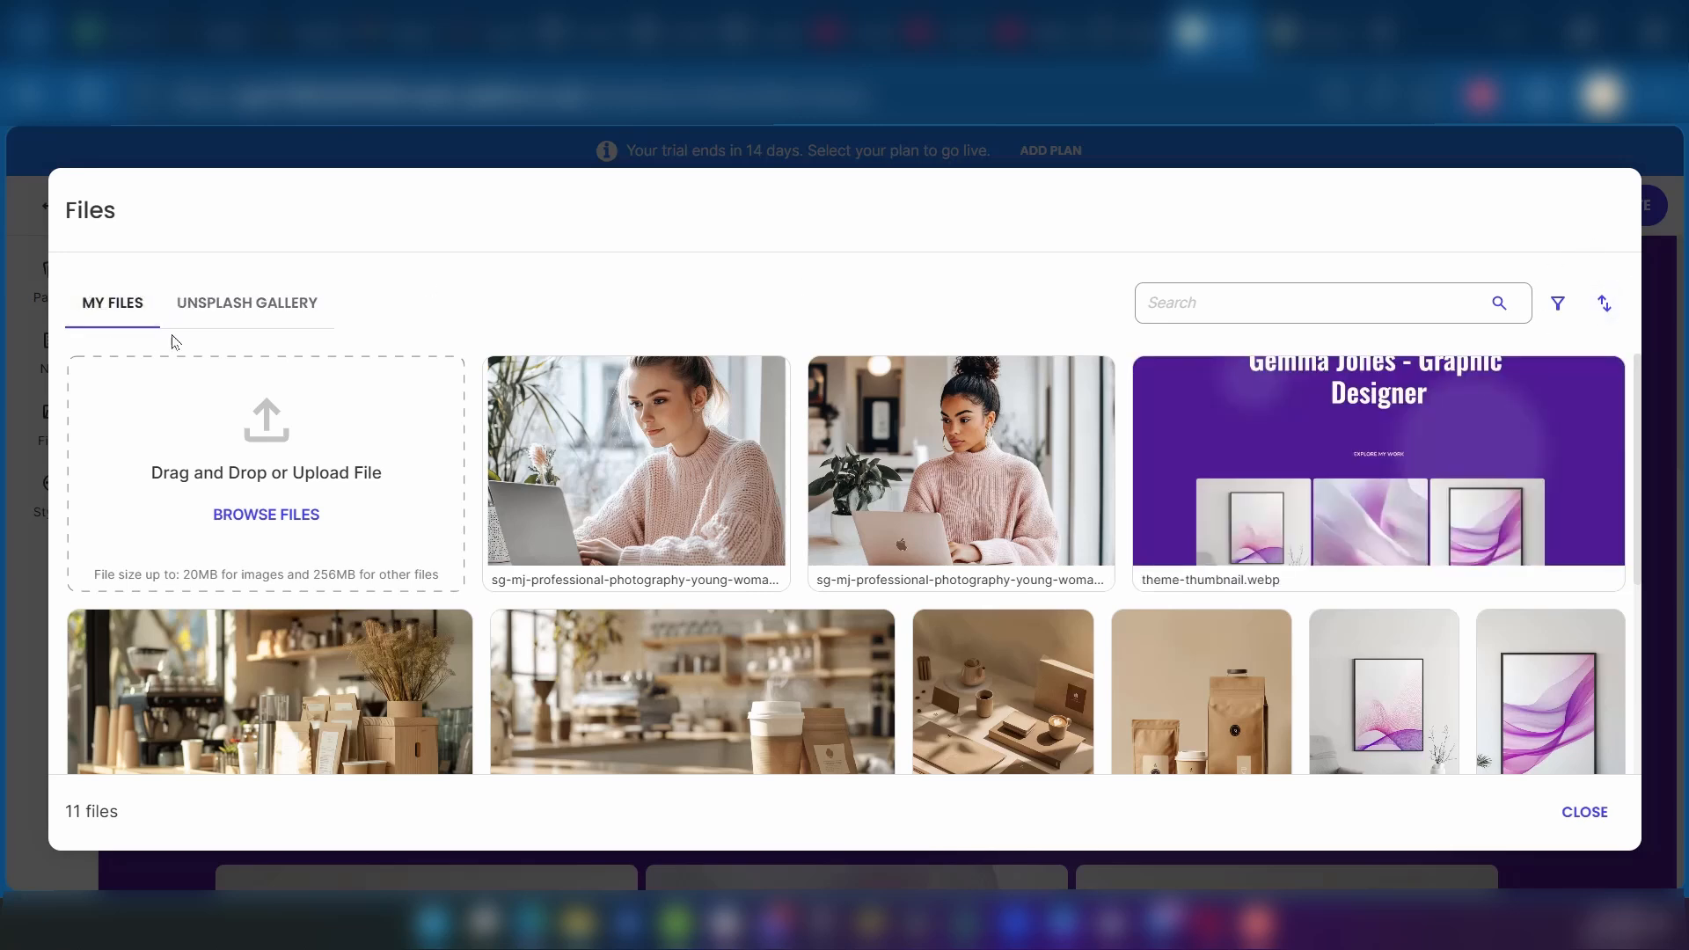
pyautogui.click(222, 315)
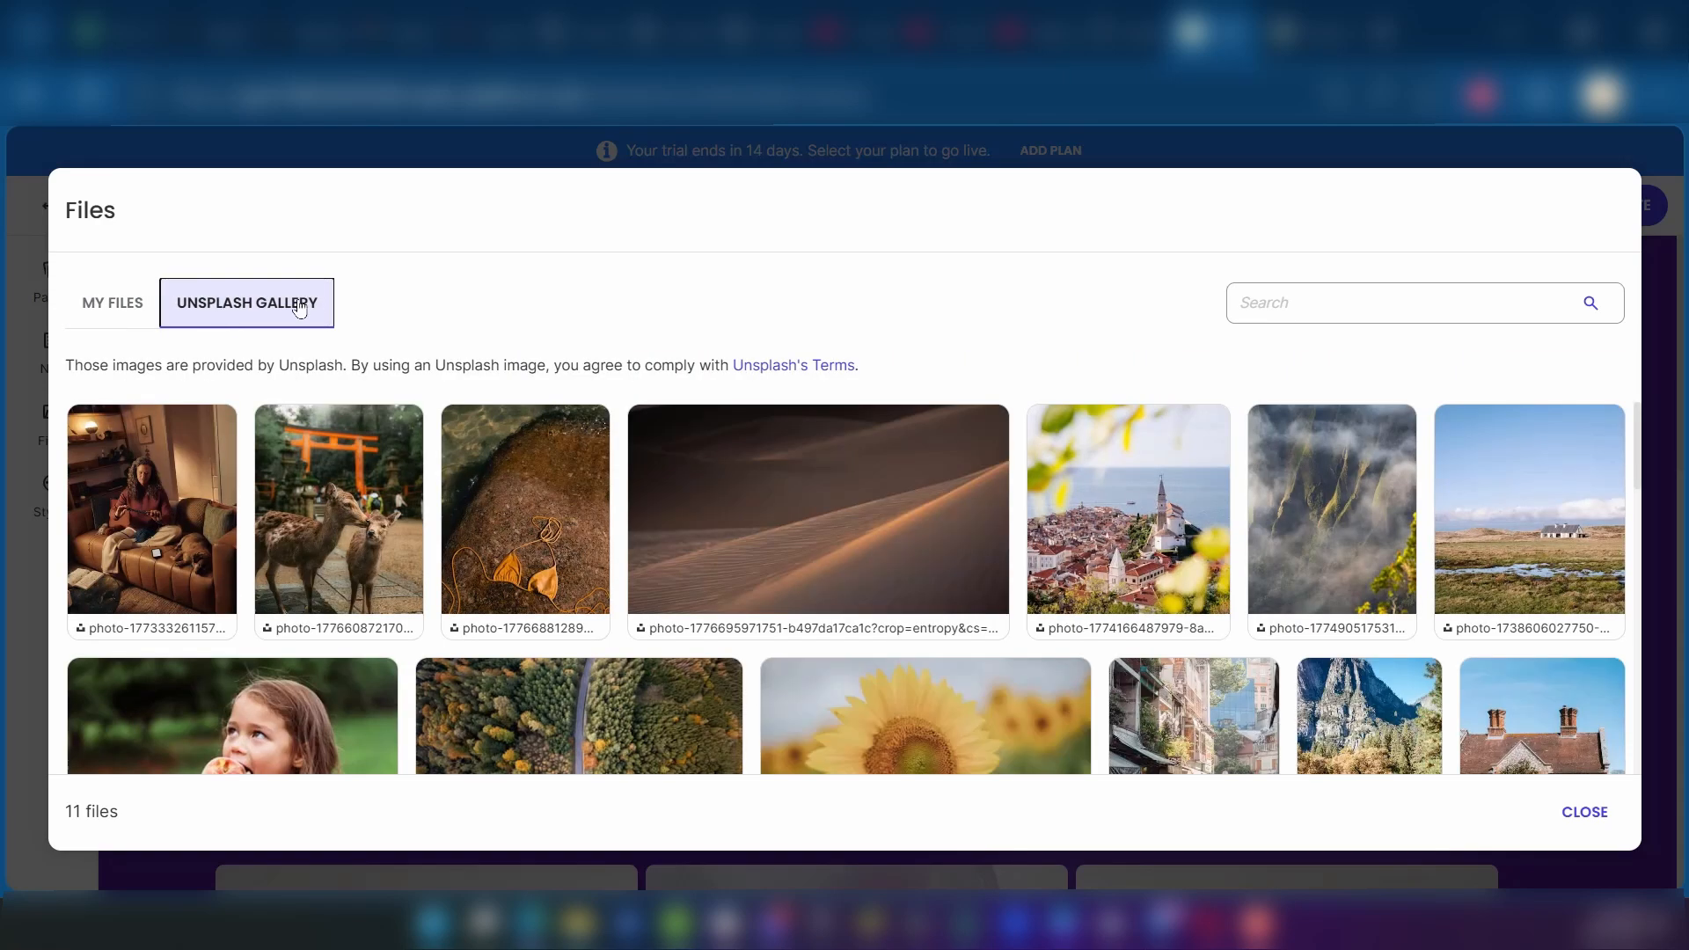
pyautogui.scroll(-3, 683, 501)
pyautogui.scroll(3, 661, 502)
pyautogui.scroll(-5, 662, 501)
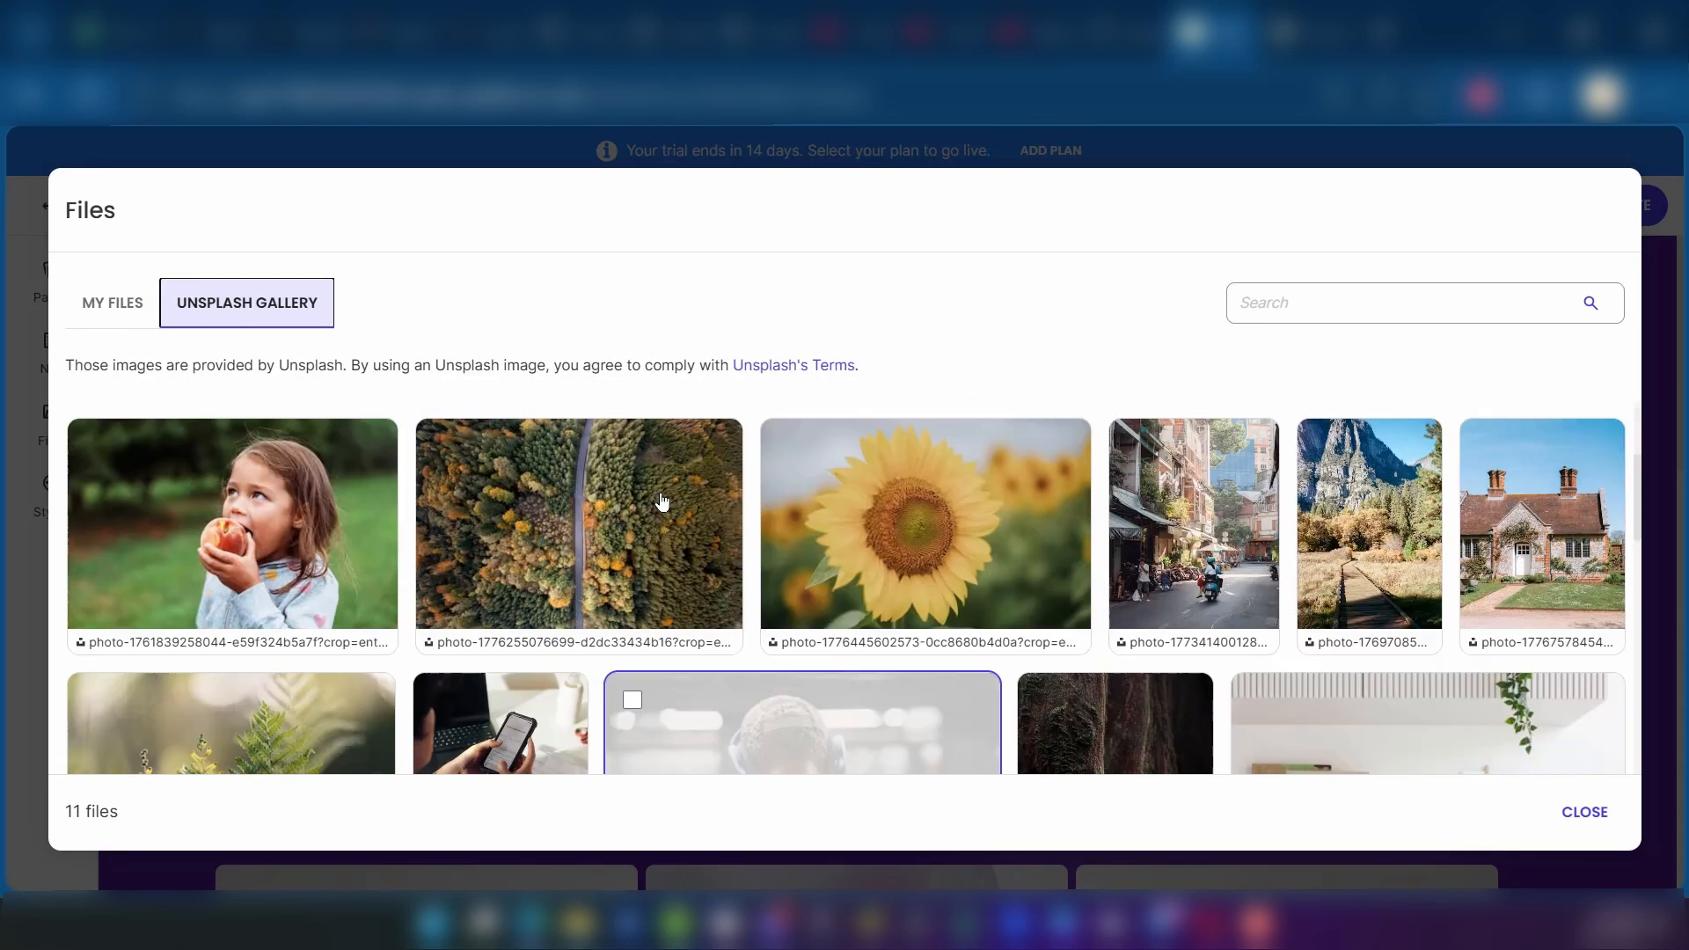
pyautogui.click(1364, 302)
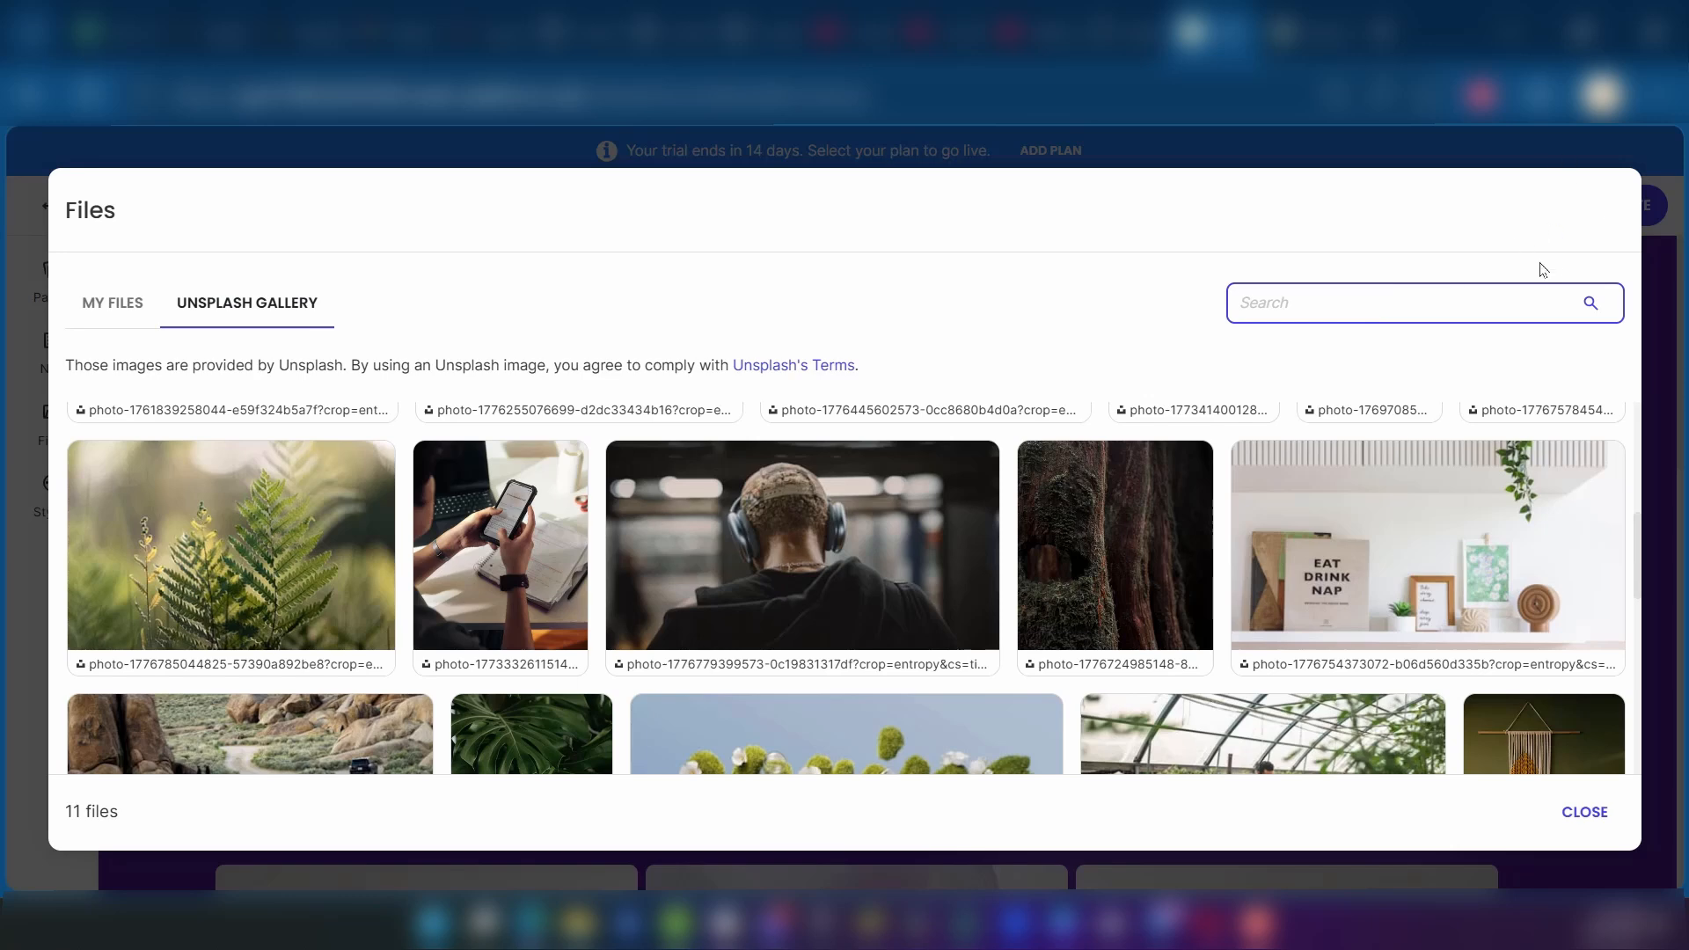
pyautogui.click(1663, 314)
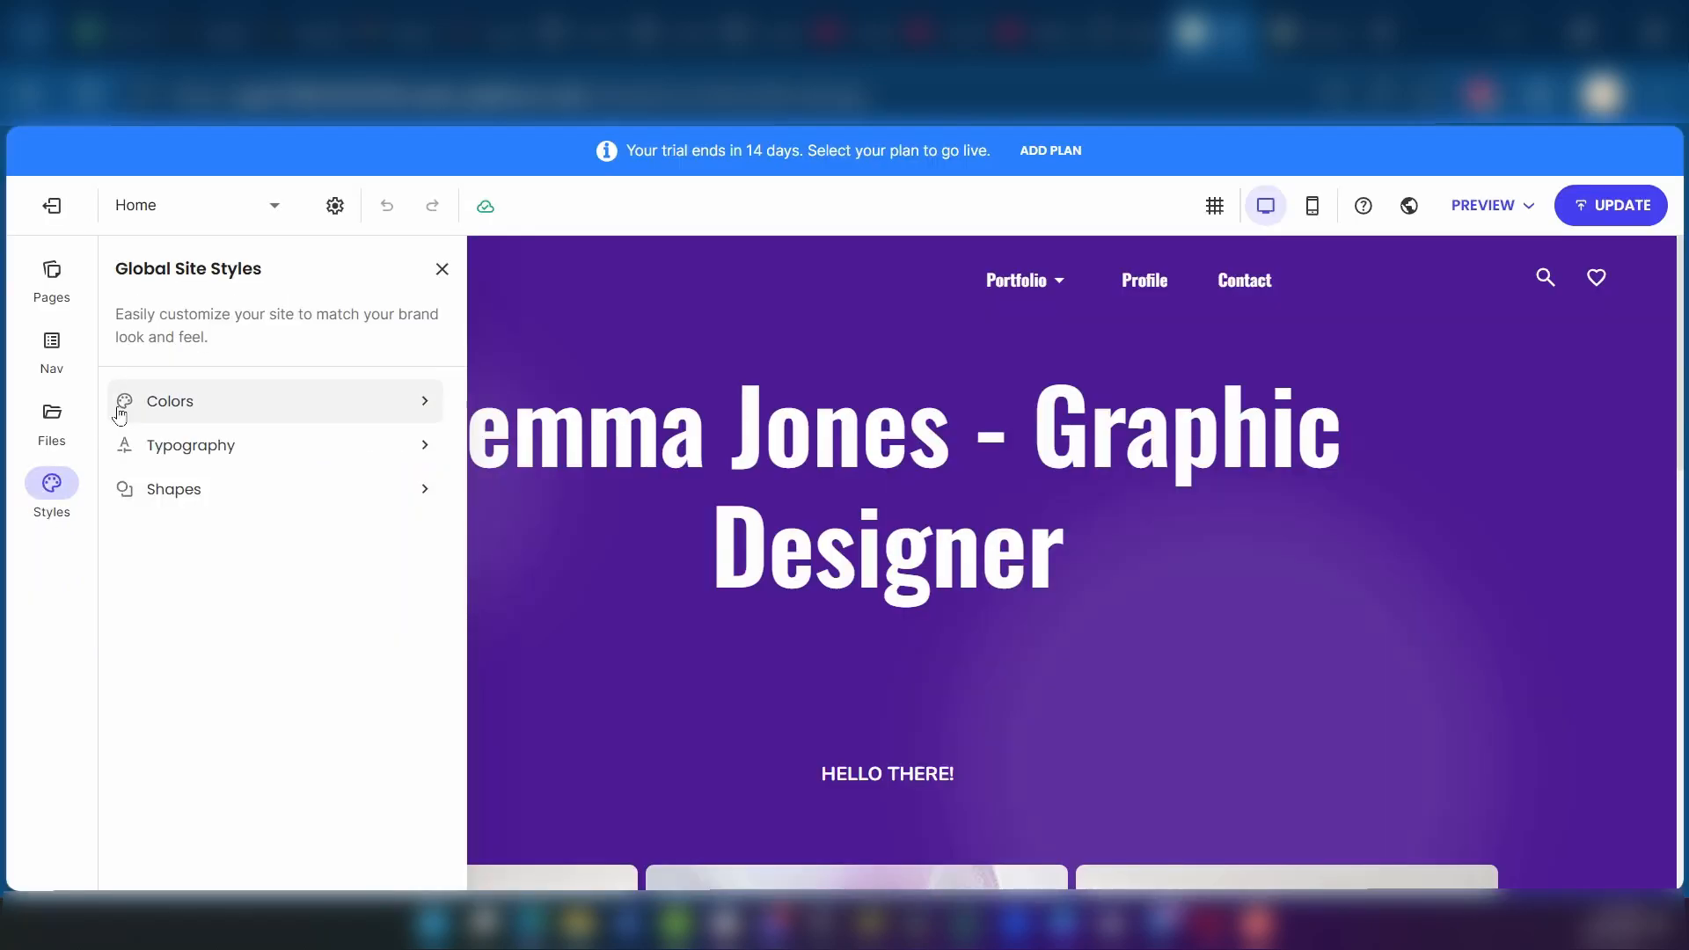
# Step: Examine the selected palette and customizable color sets in the global site styles against the Home page
pyautogui.click(247, 397)
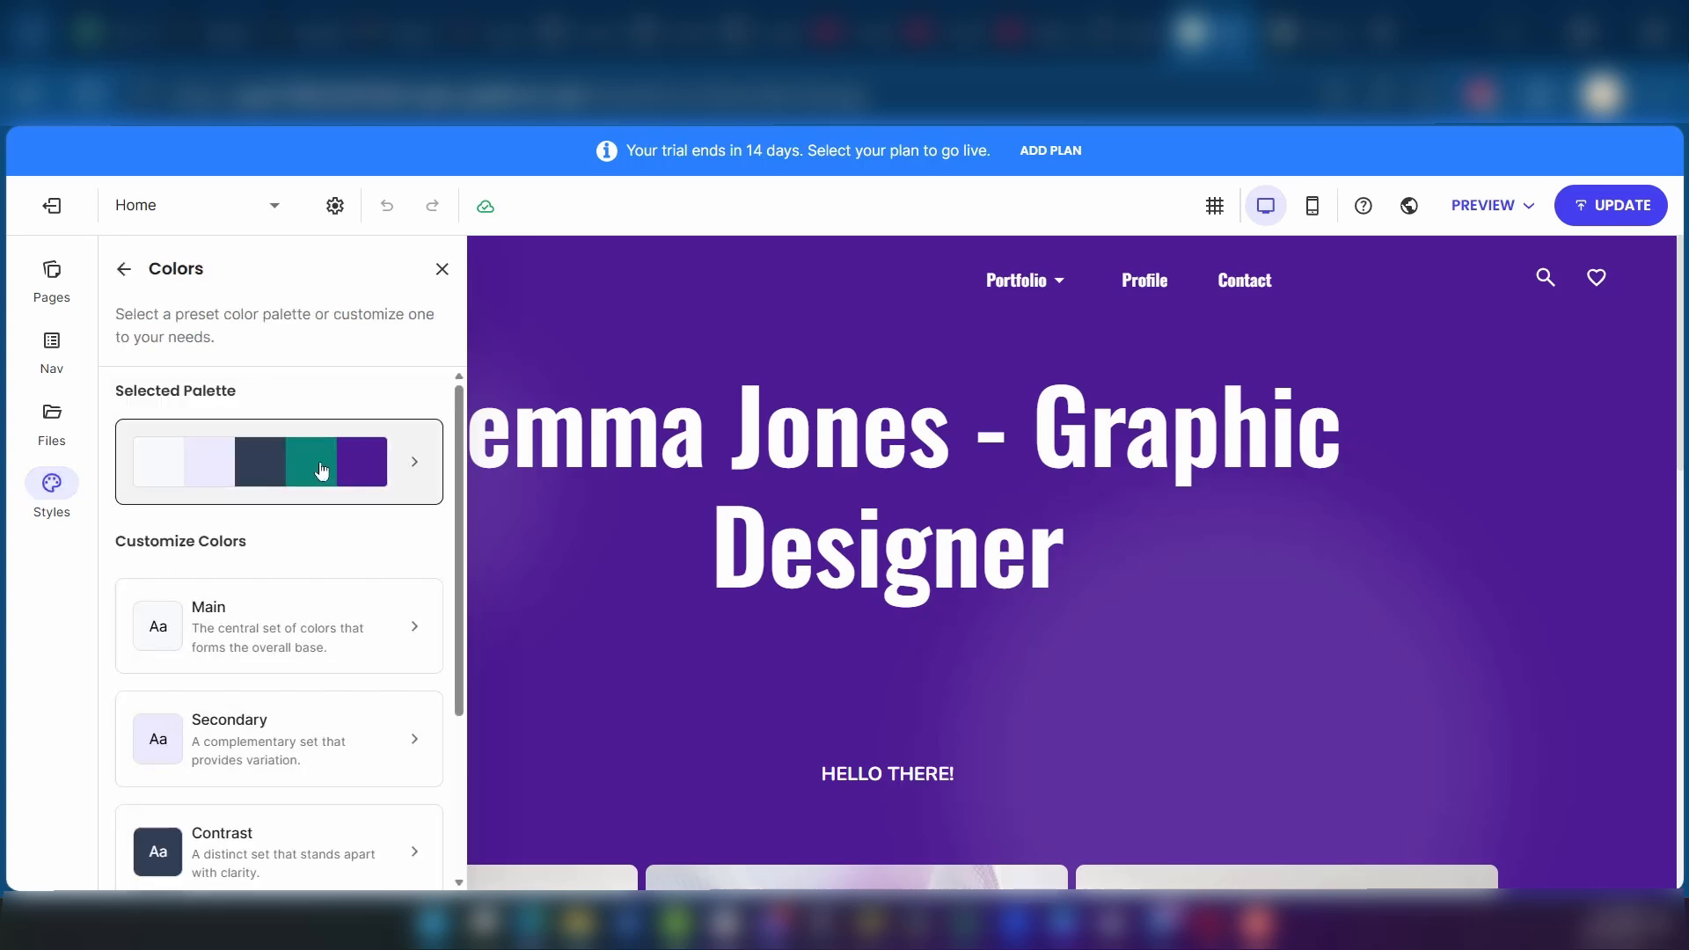
pyautogui.scroll(-10, 968, 581)
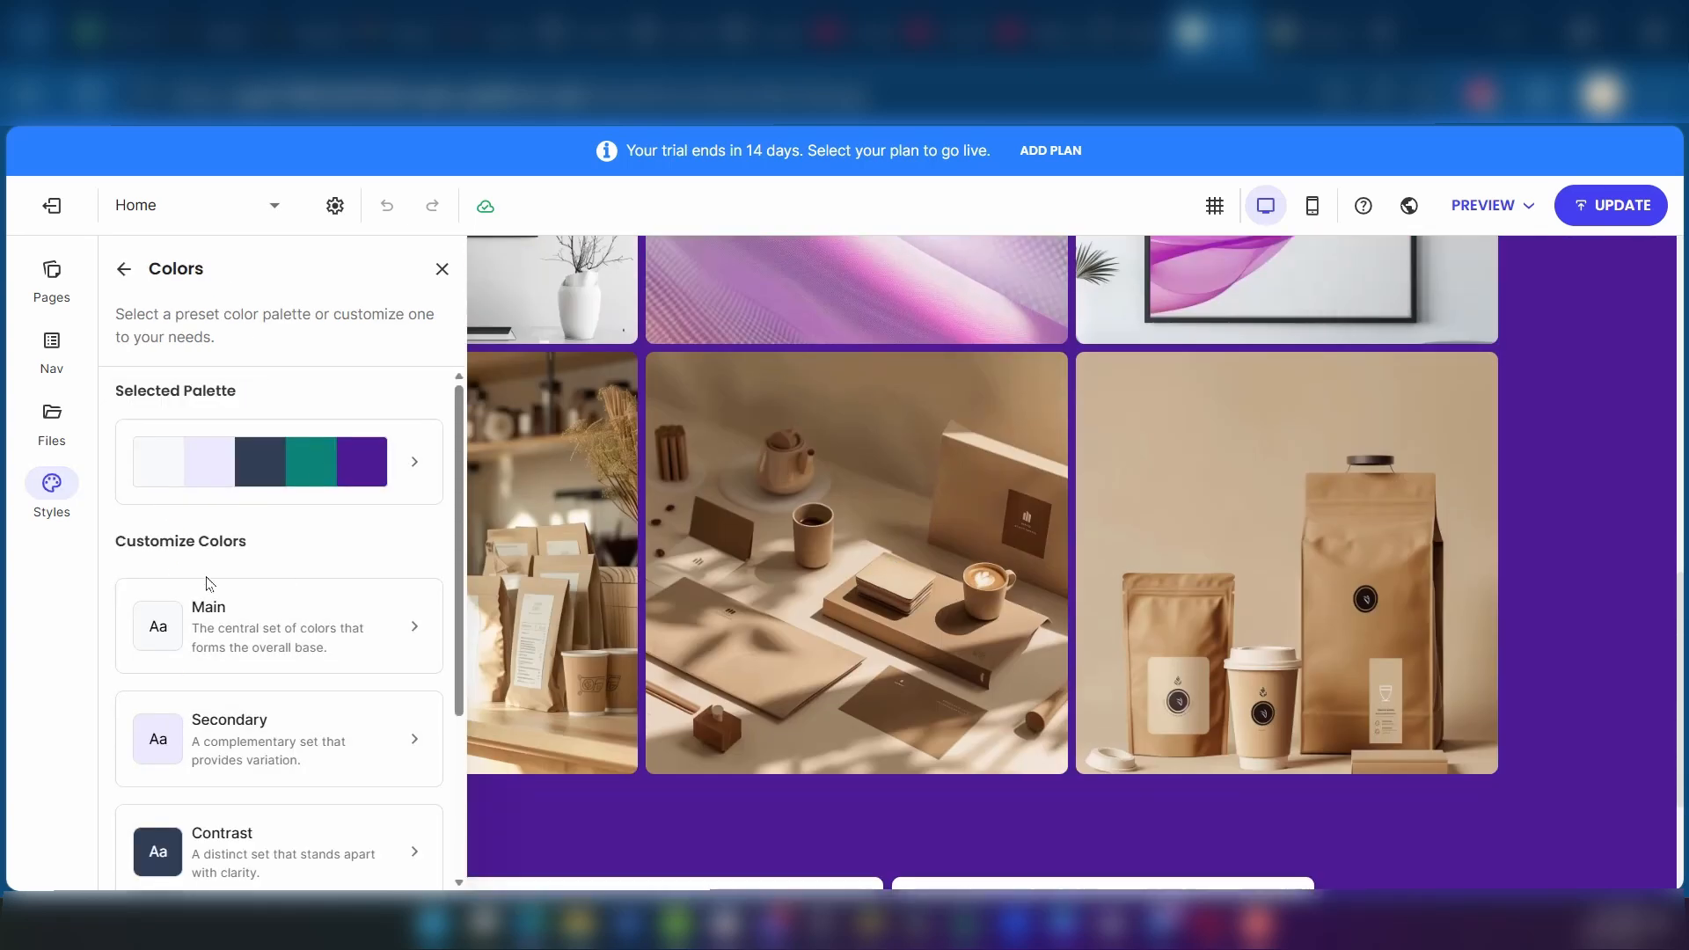
pyautogui.scroll(-3, 210, 585)
pyautogui.scroll(3, 339, 647)
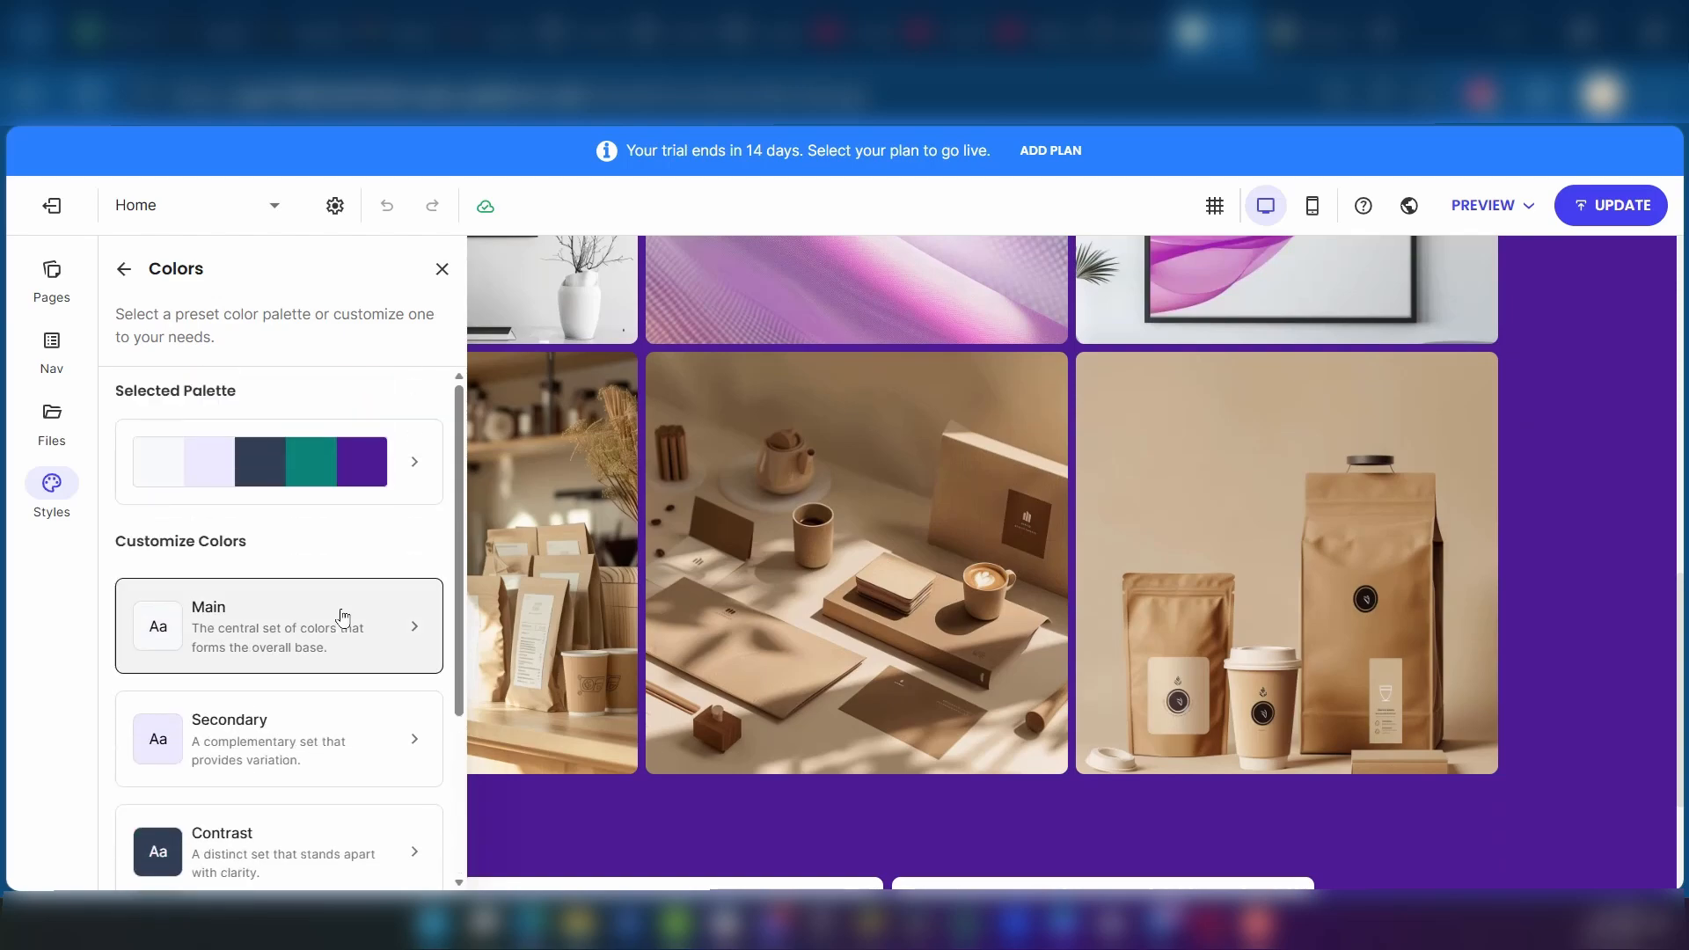
pyautogui.scroll(10, 862, 546)
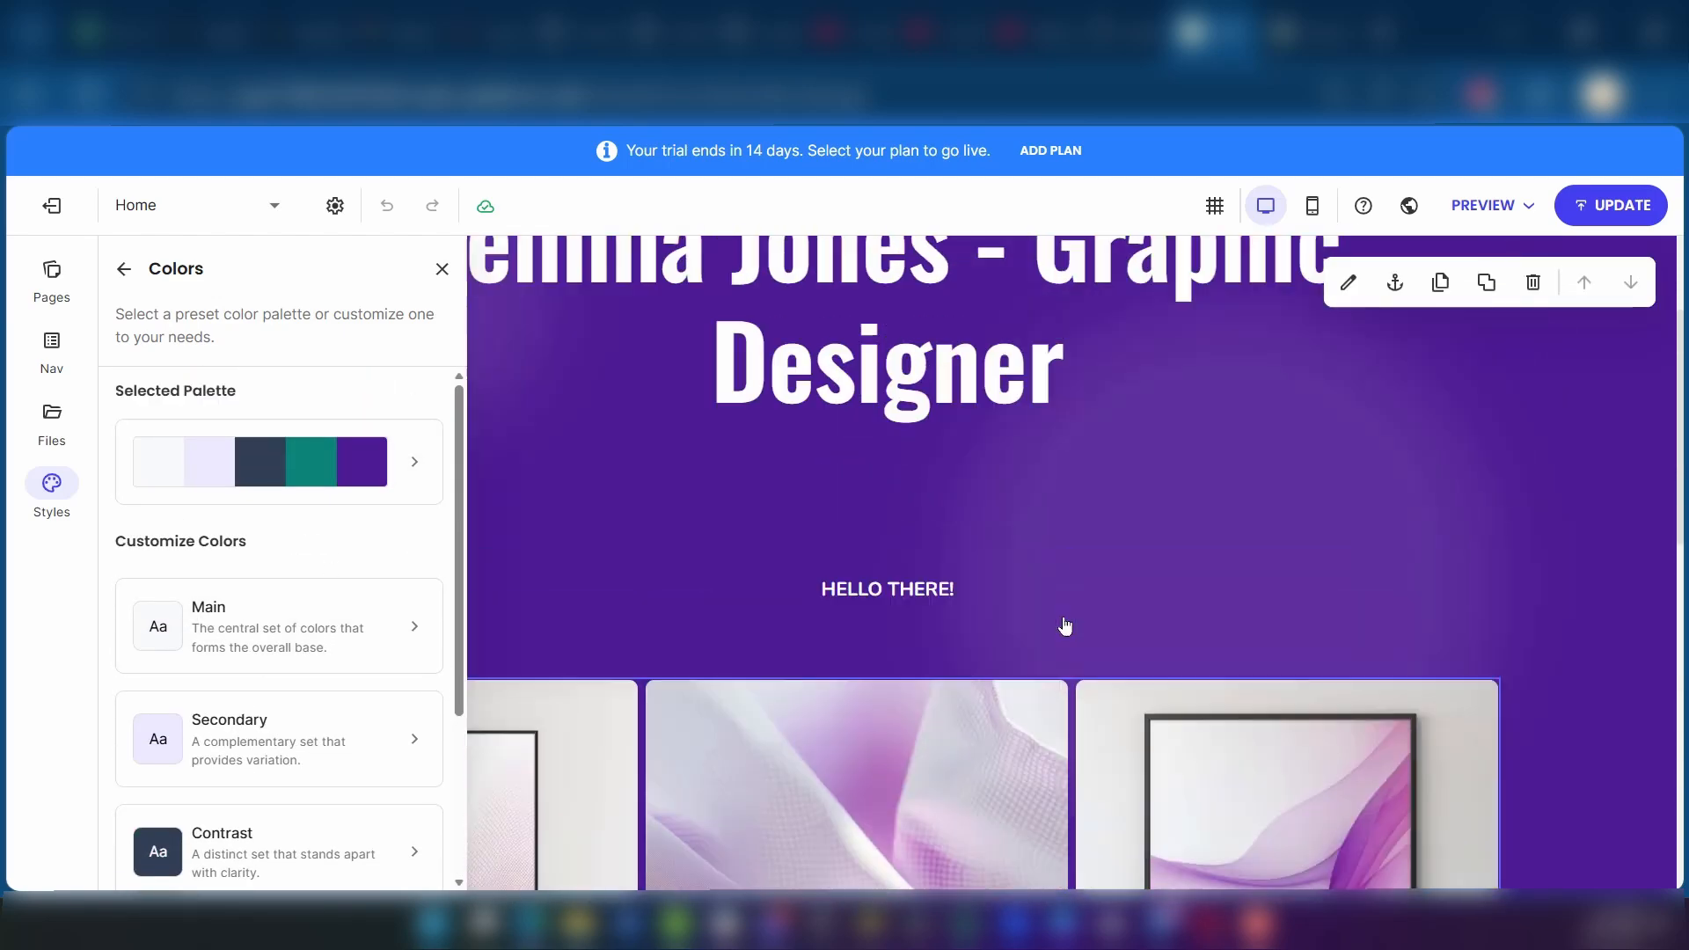
pyautogui.click(443, 269)
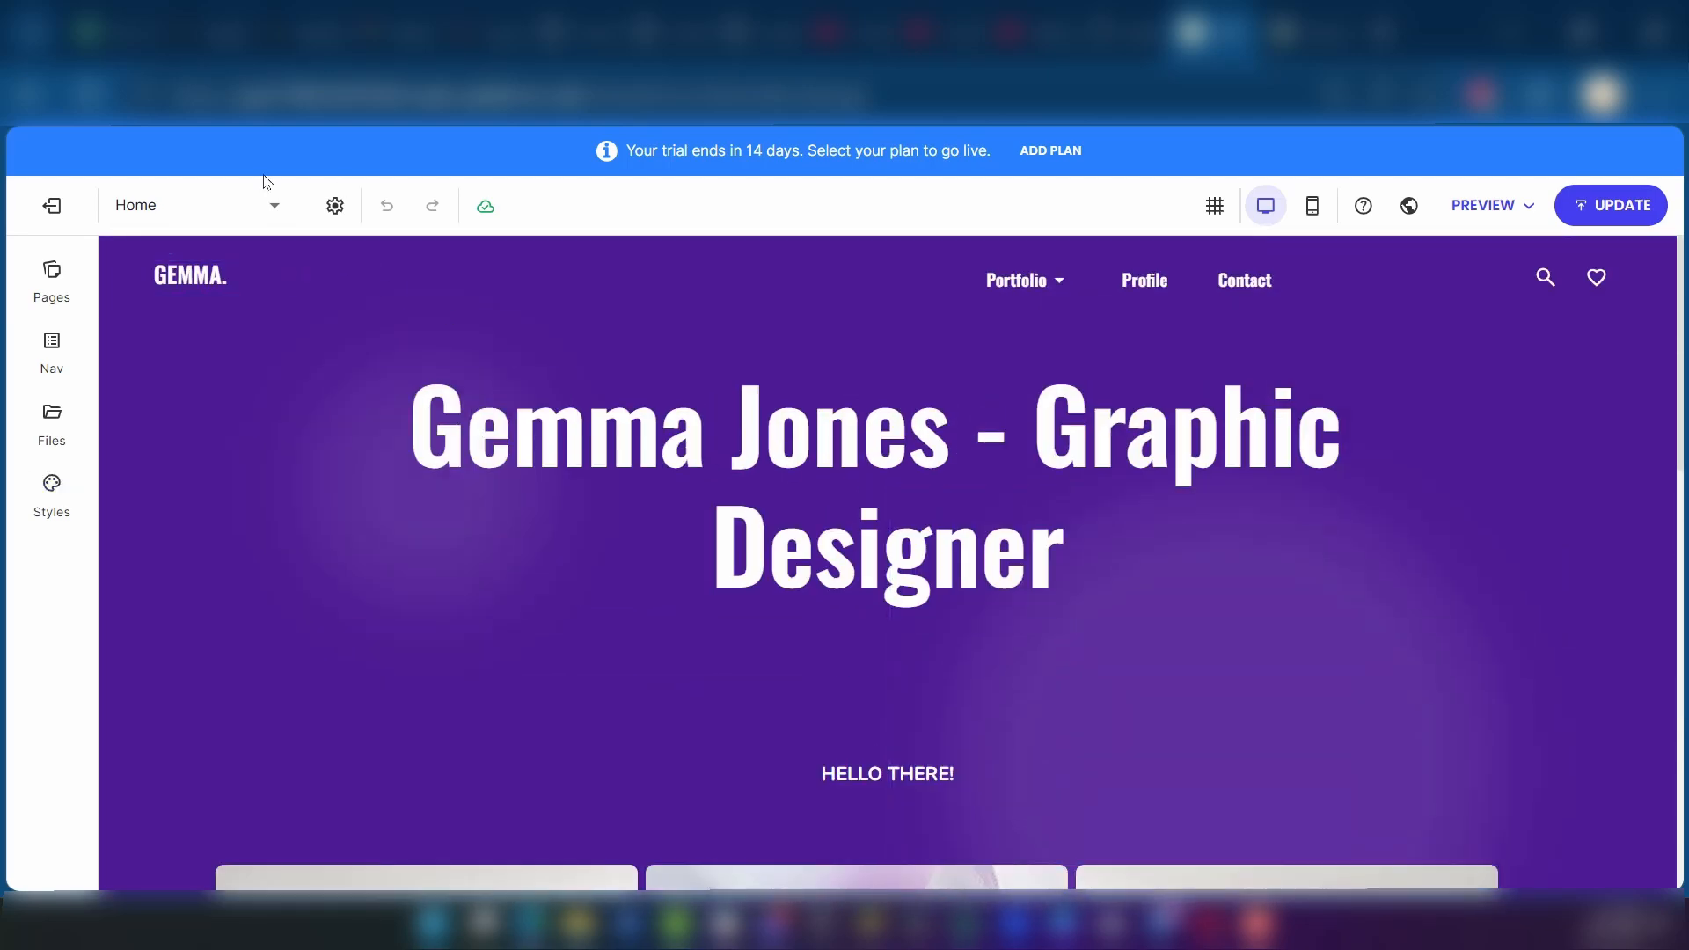
# Step: Switch to the Profile page for editing
pyautogui.click(279, 212)
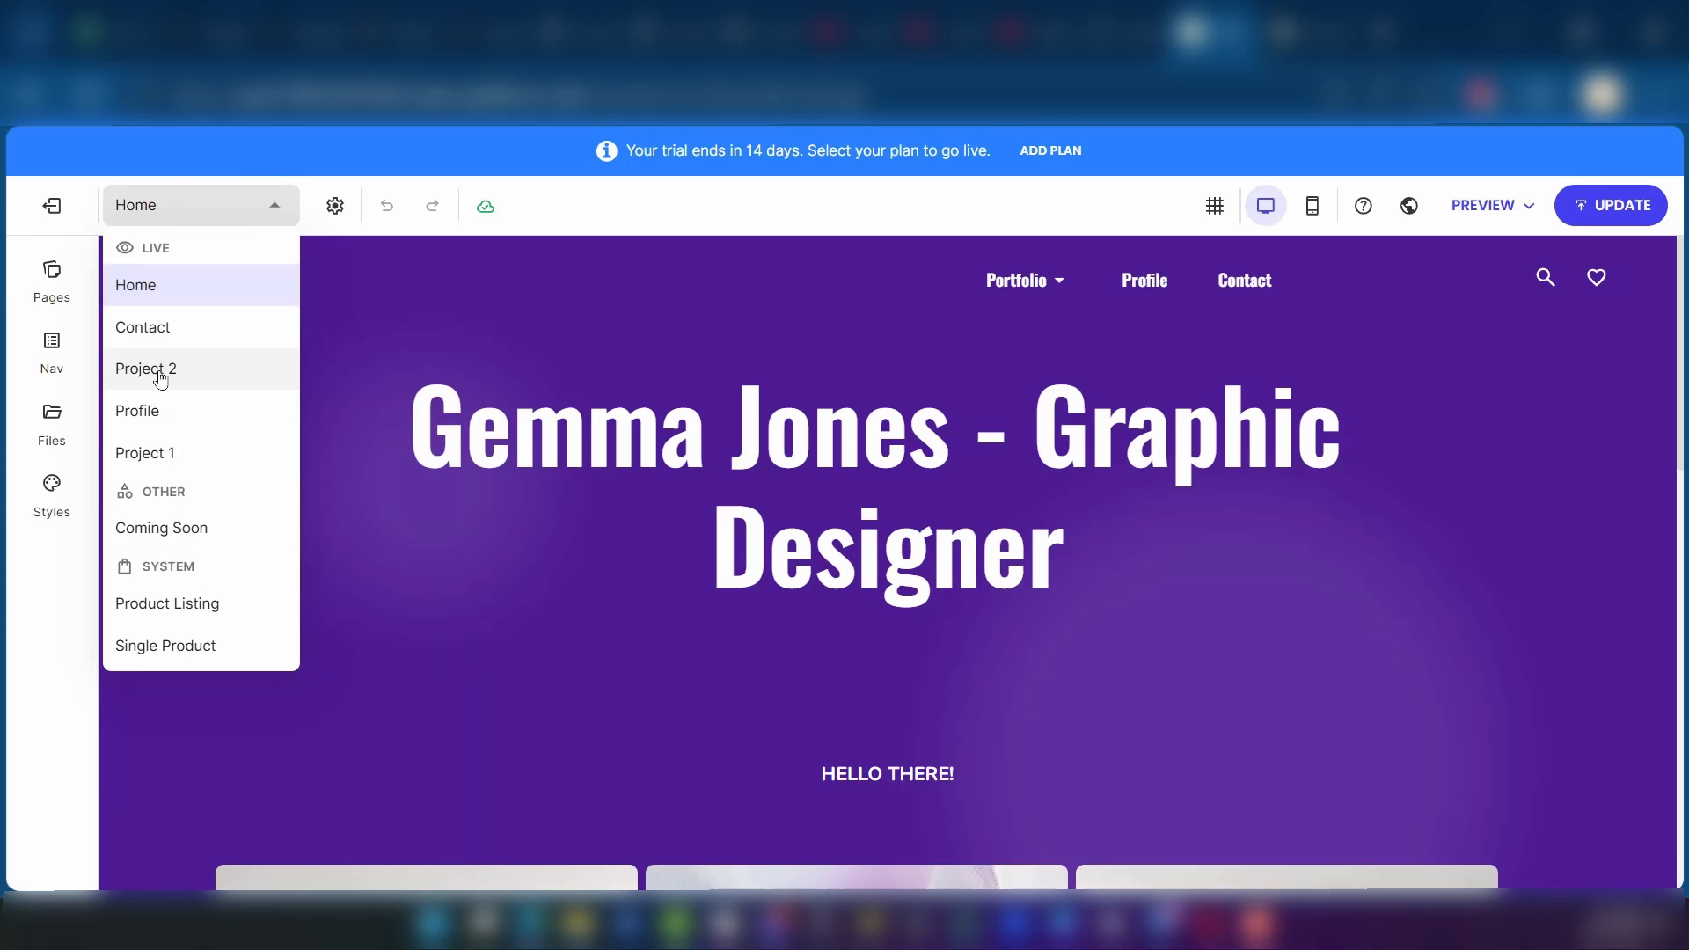
pyautogui.click(175, 418)
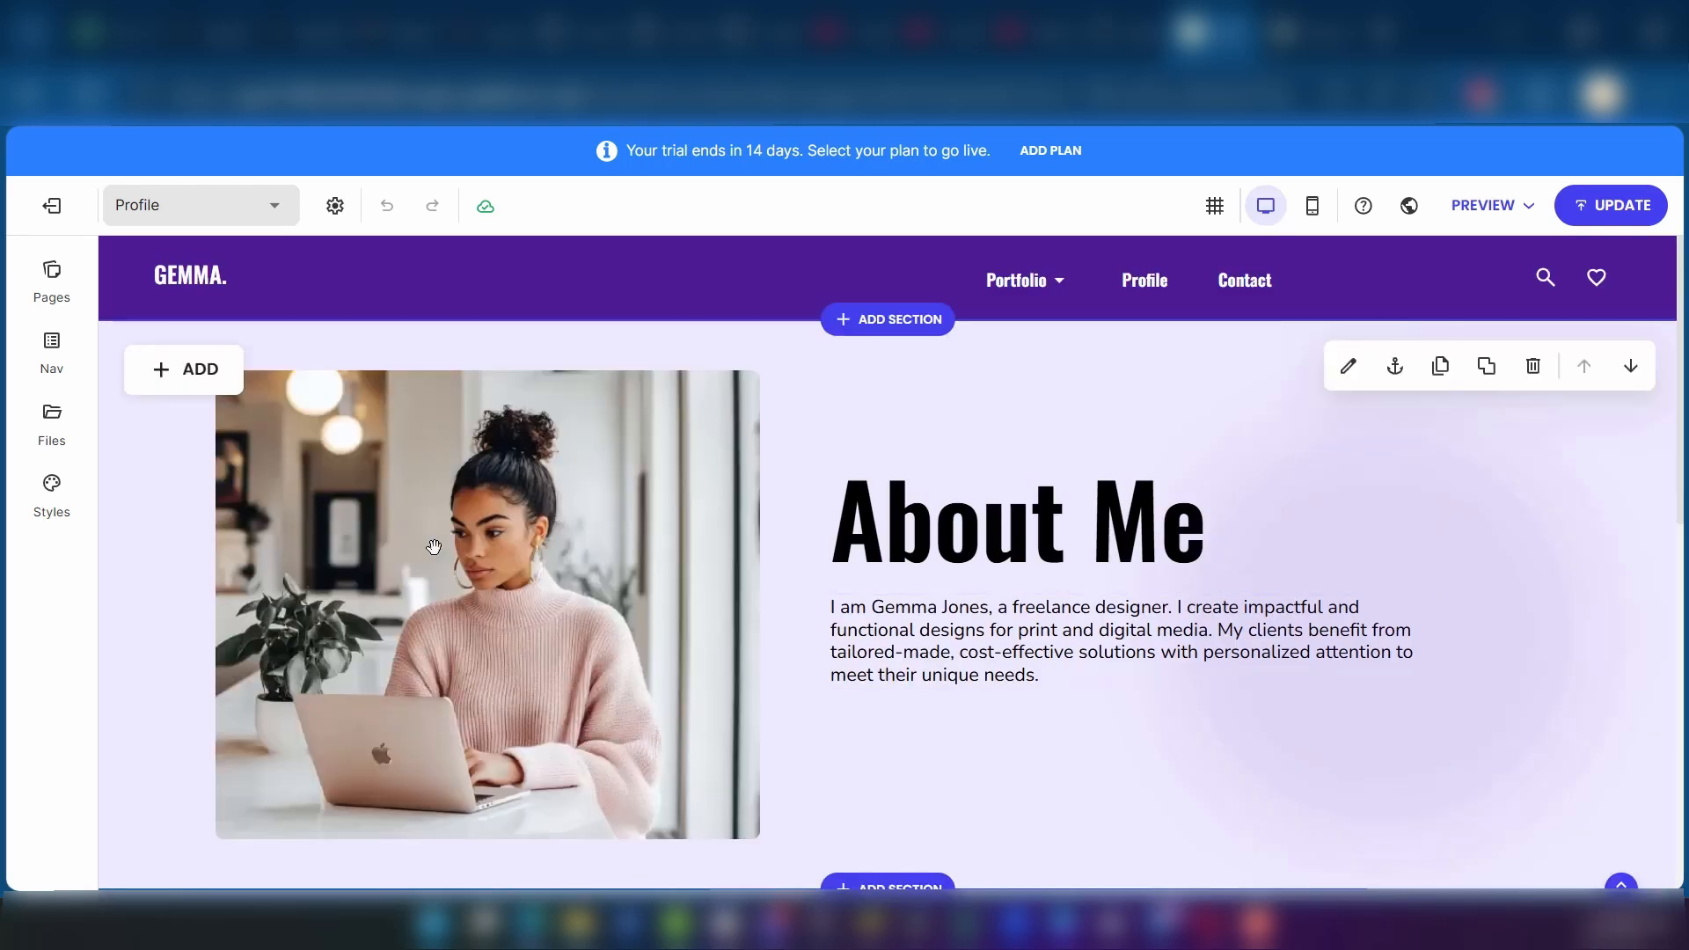
# Step: Examine the image replacement sources, alt text field and Design settings of the photo beside the About Me text
pyautogui.click(416, 528)
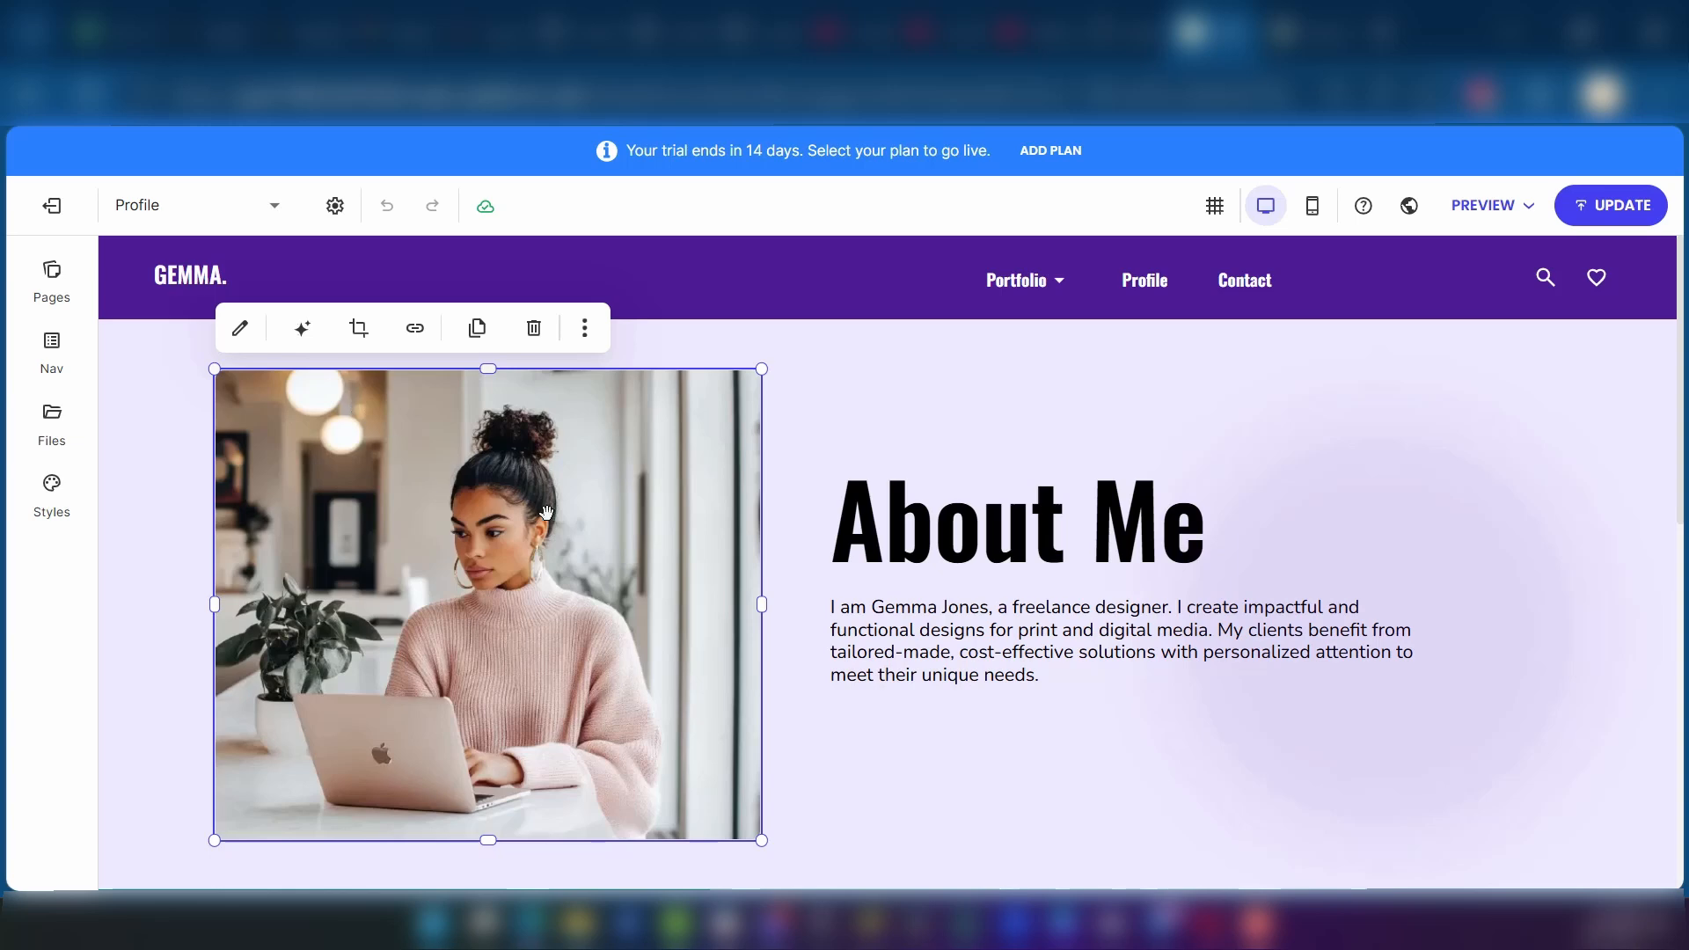
pyautogui.click(240, 328)
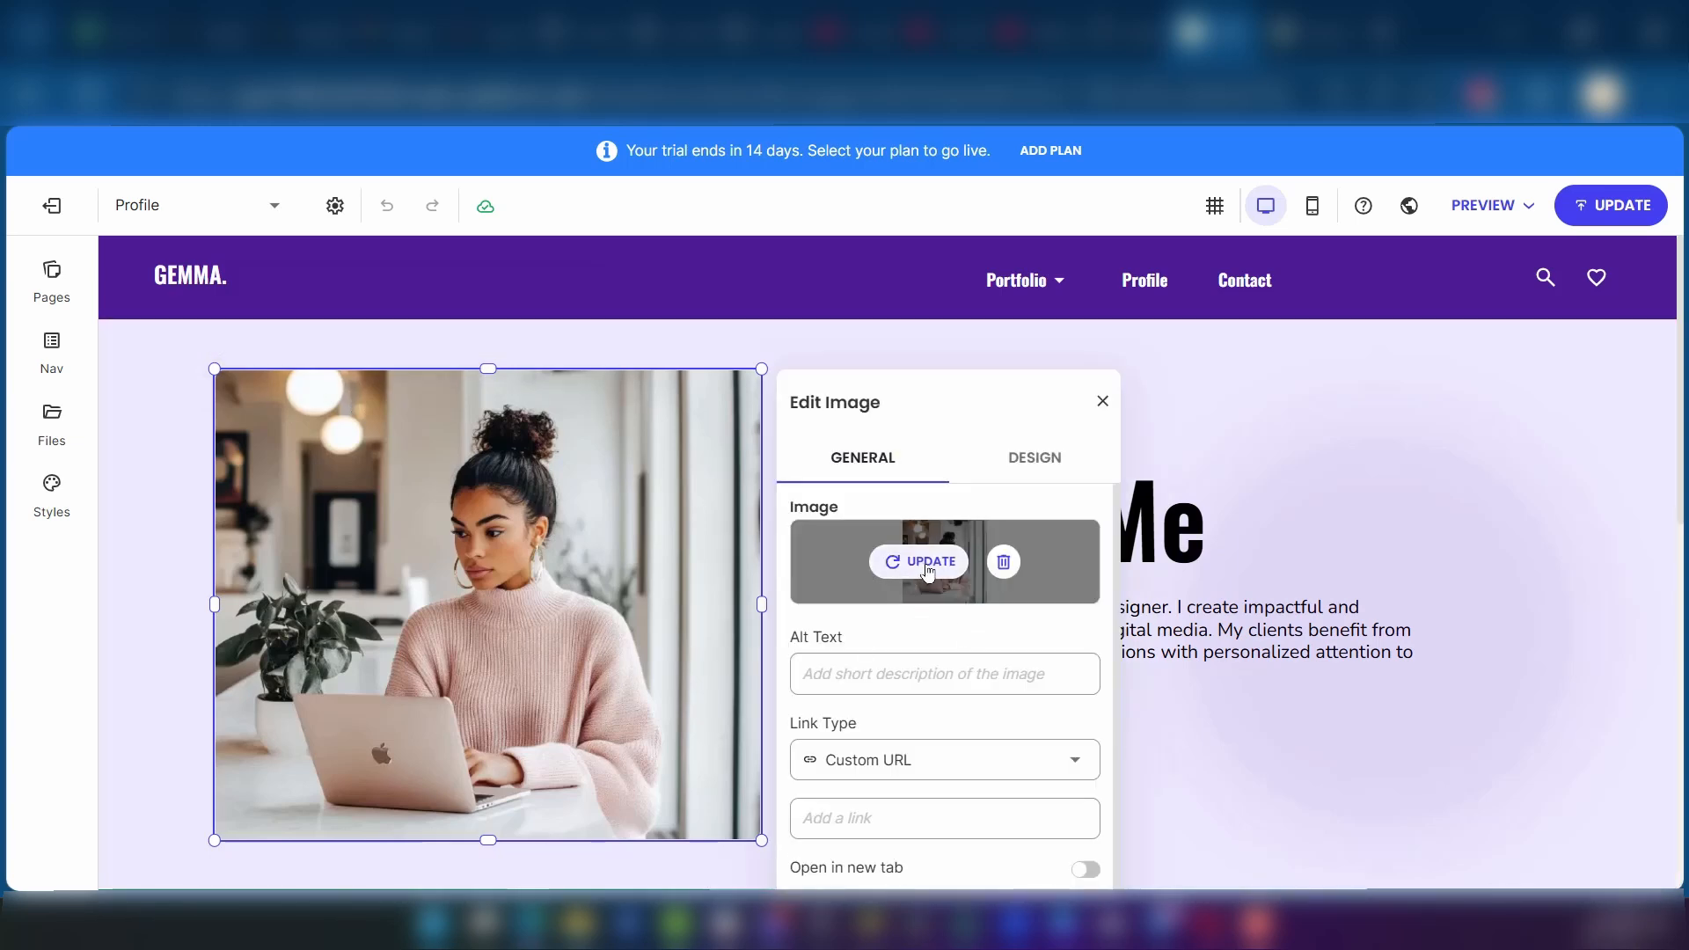
pyautogui.click(929, 573)
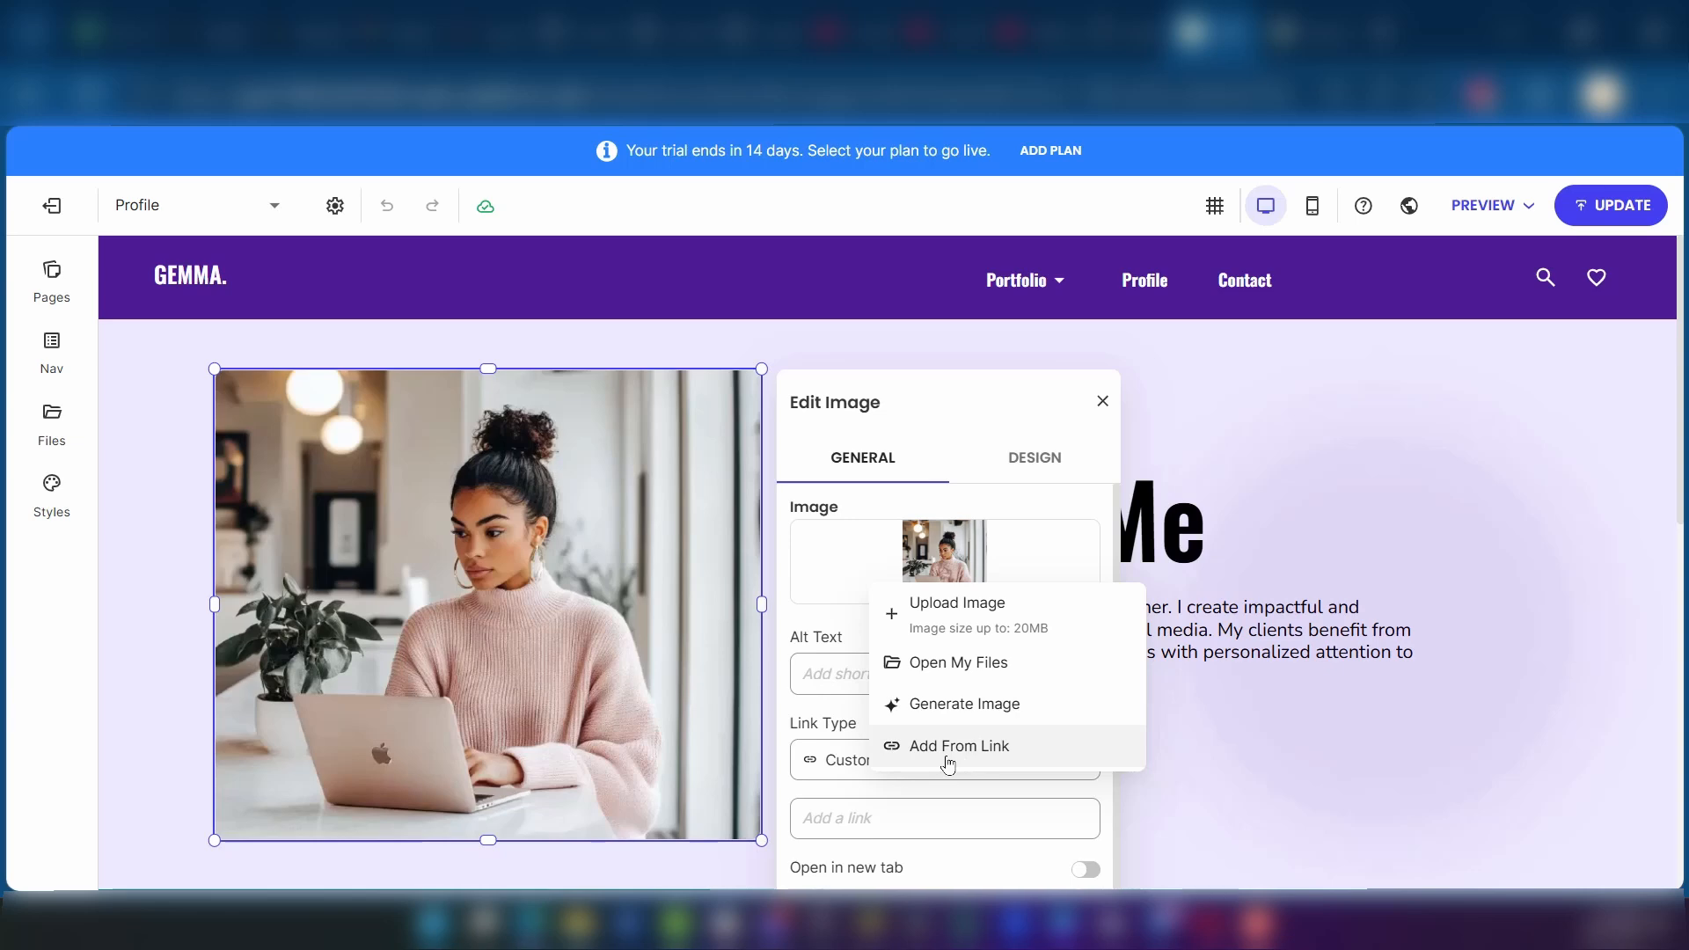
pyautogui.click(829, 674)
pyautogui.click(1034, 457)
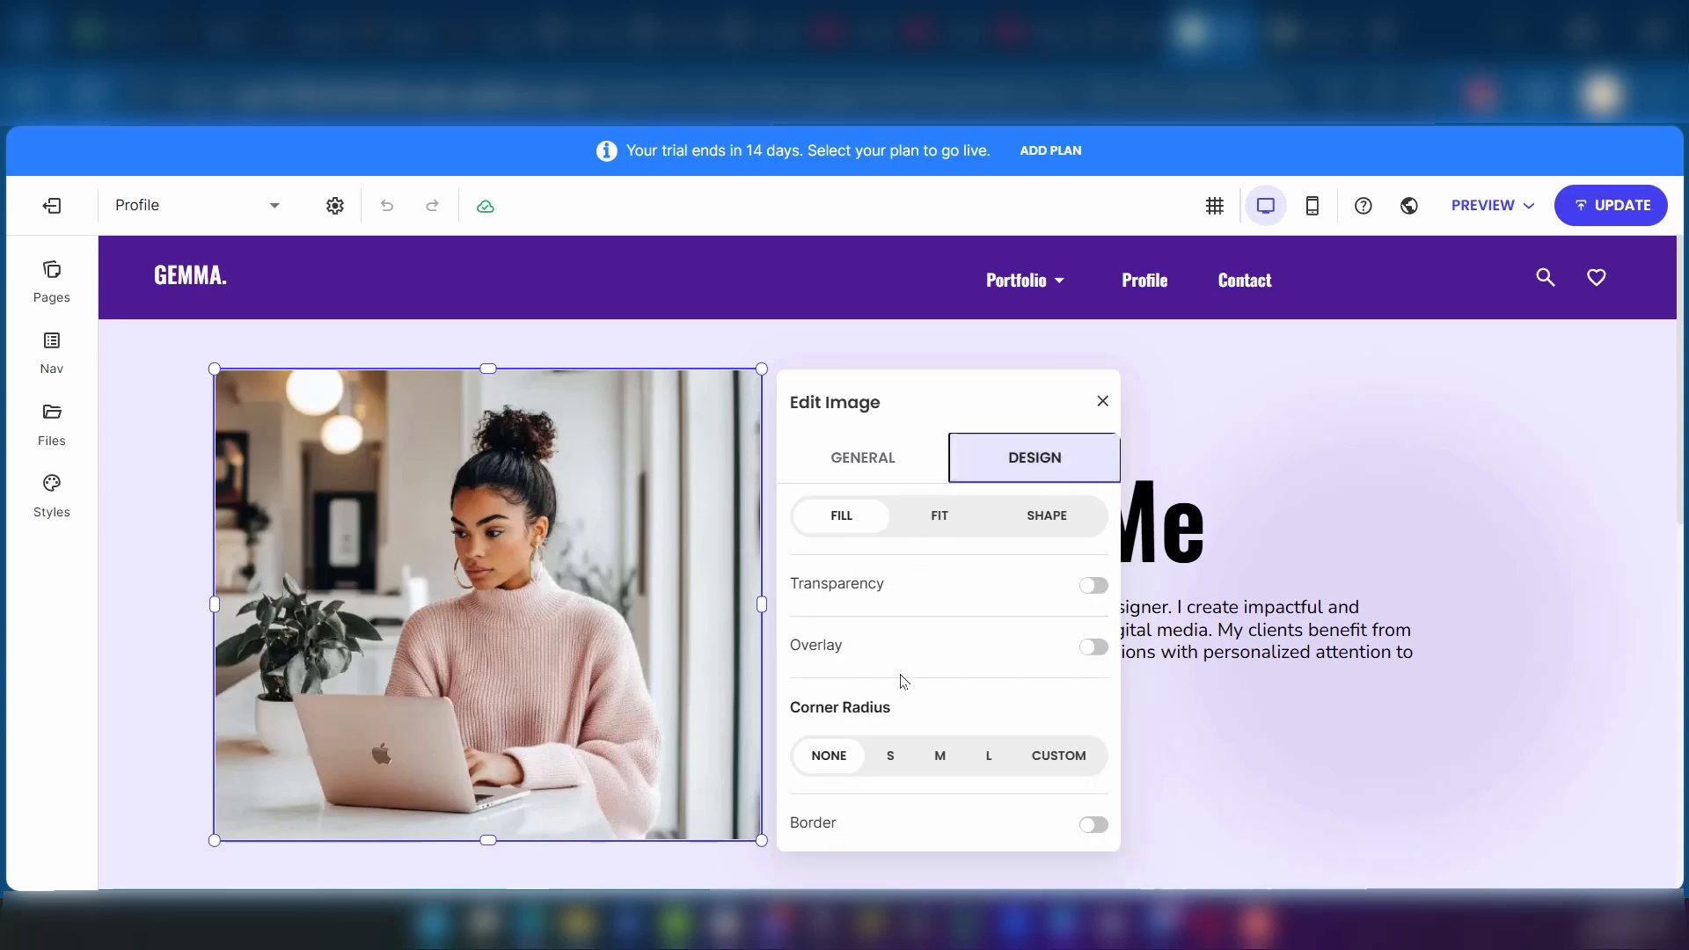
pyautogui.click(1102, 402)
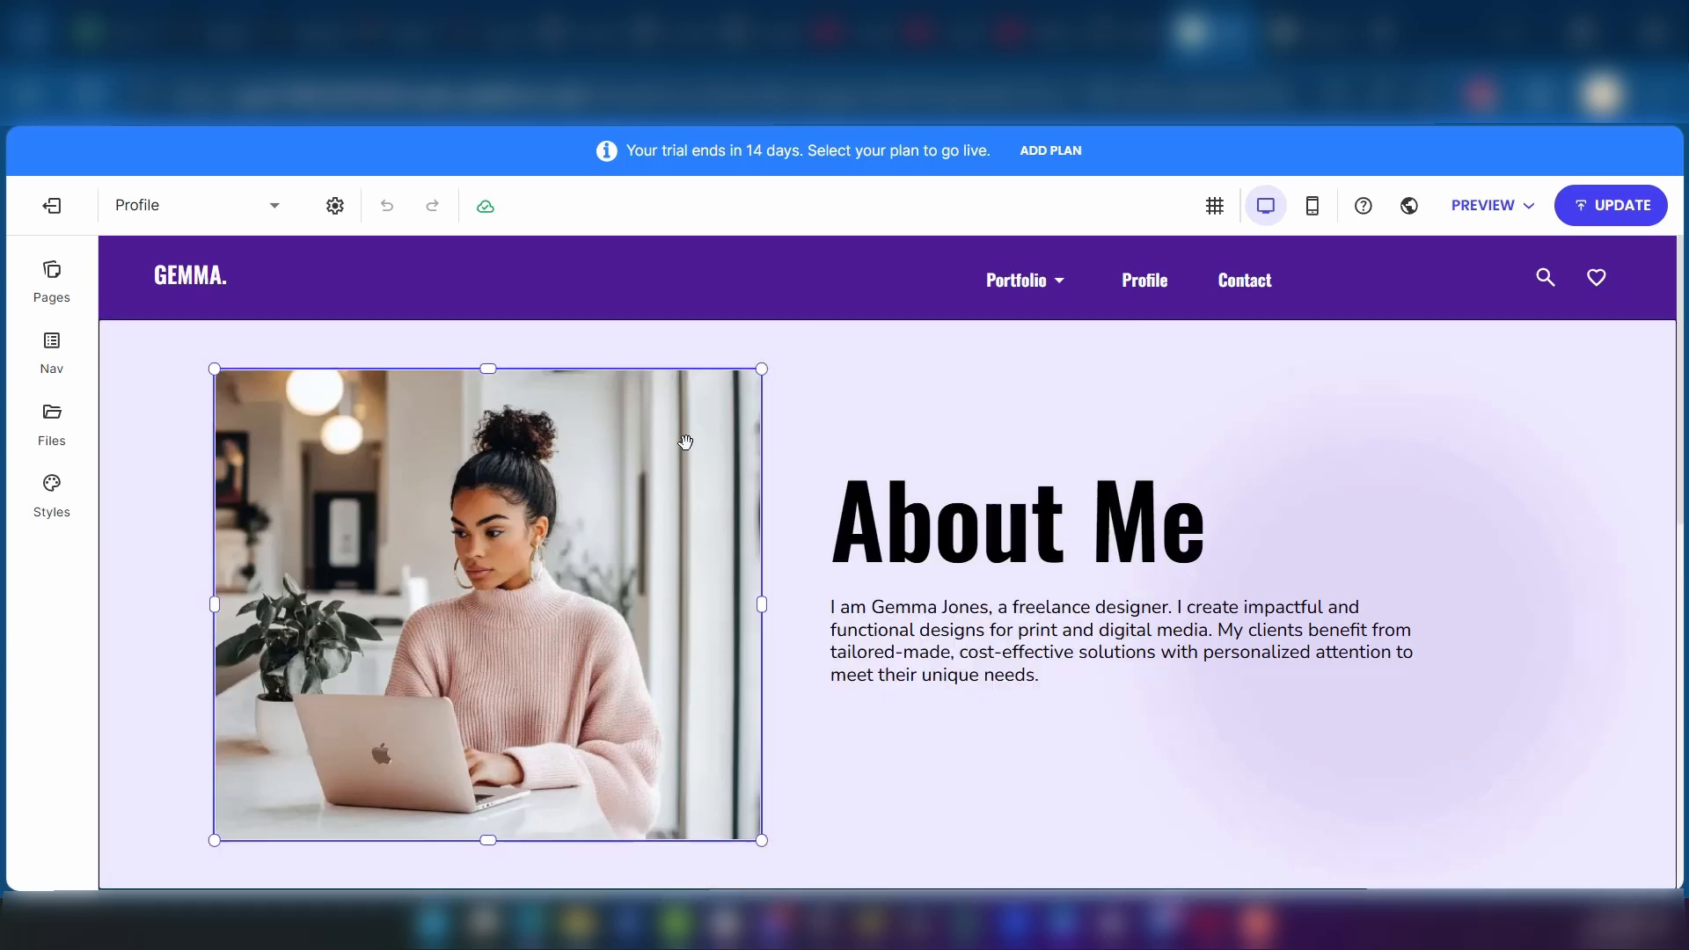
pyautogui.click(845, 366)
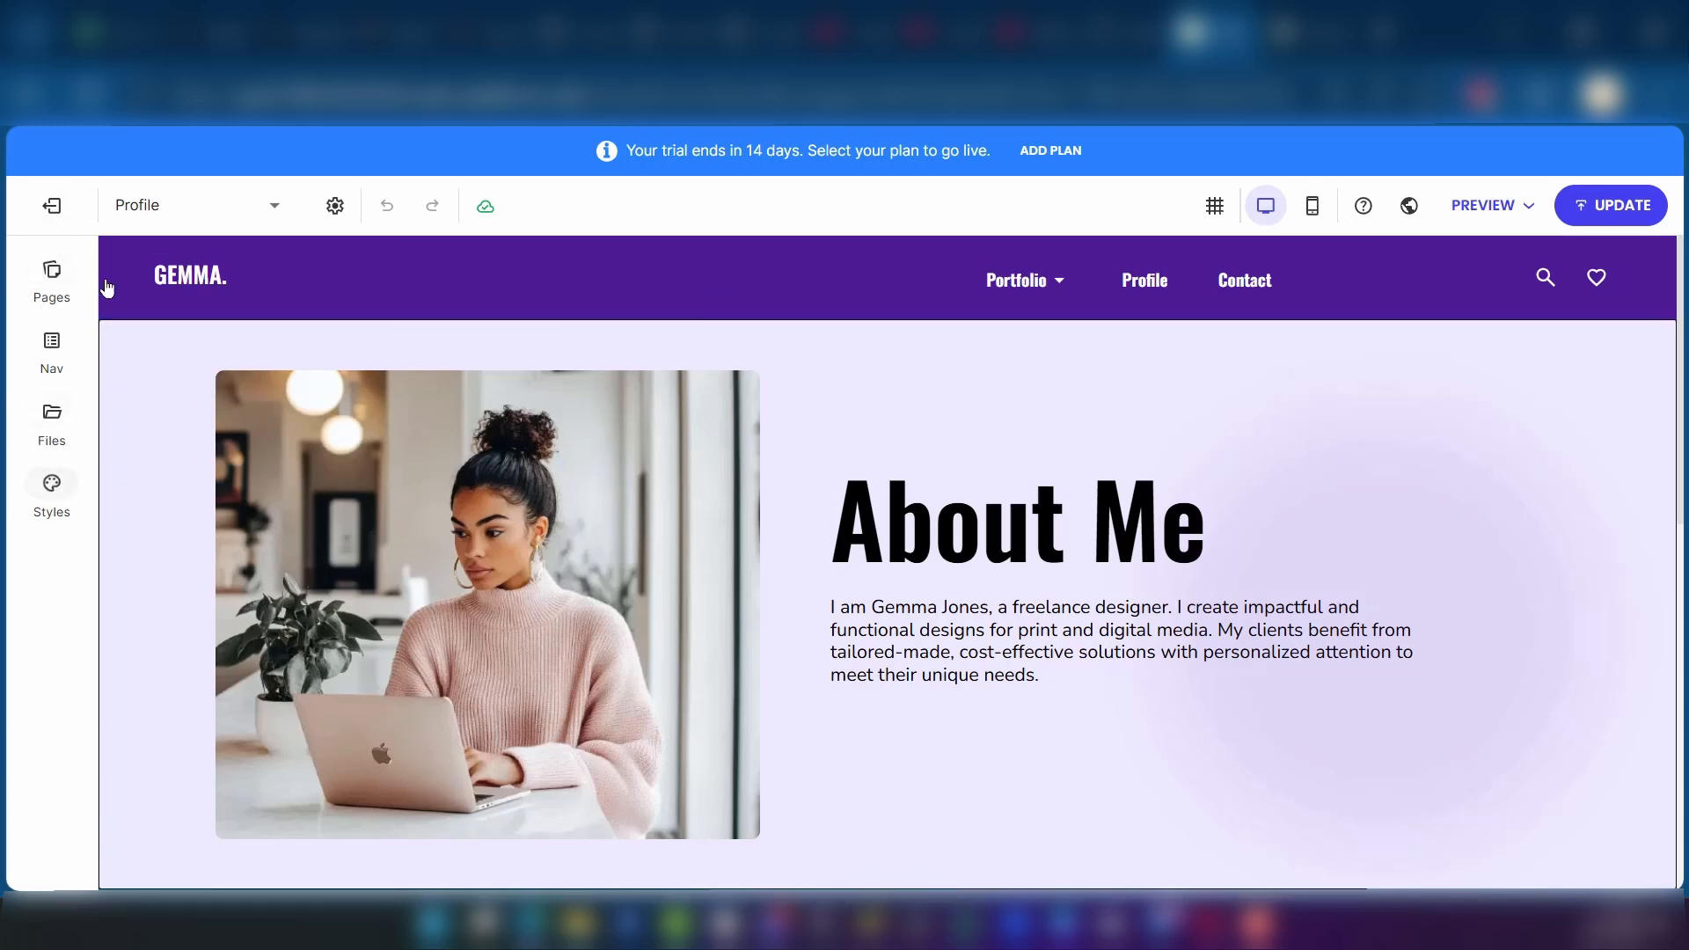
# Step: Review the Profile page's general settings, including its status, name and URL
pyautogui.click(227, 206)
pyautogui.click(333, 208)
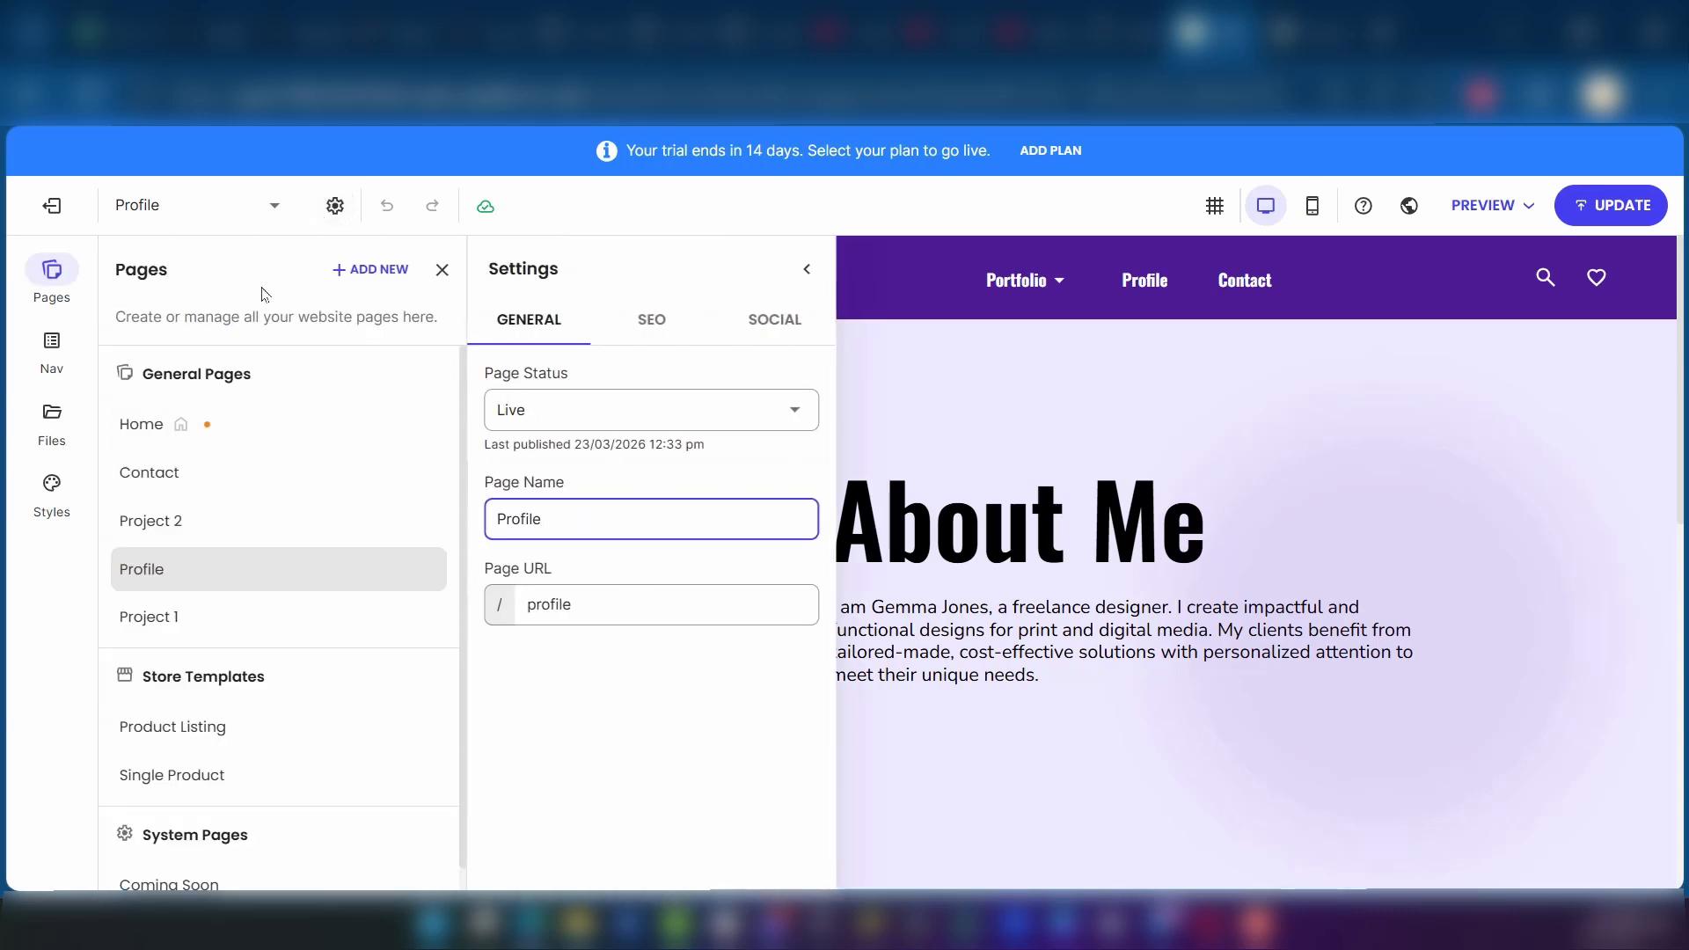
pyautogui.click(554, 207)
pyautogui.moveTo(486, 207)
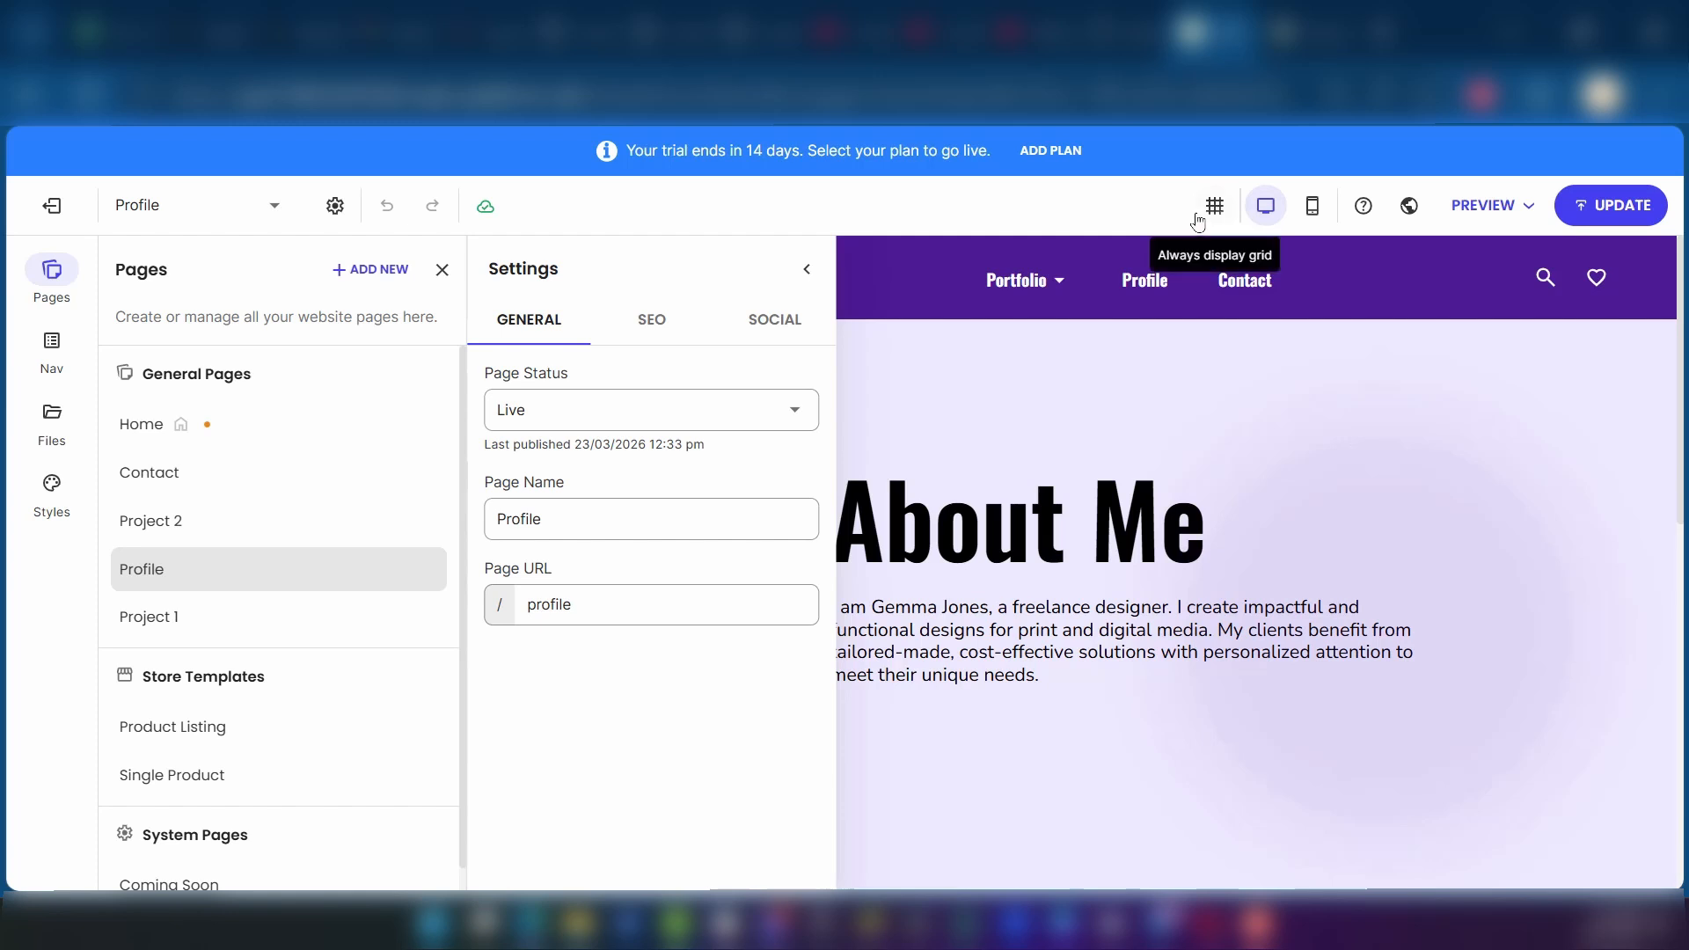
# Step: Turn on the always-displayed layout grid and close the Profile page's settings
pyautogui.click(1227, 211)
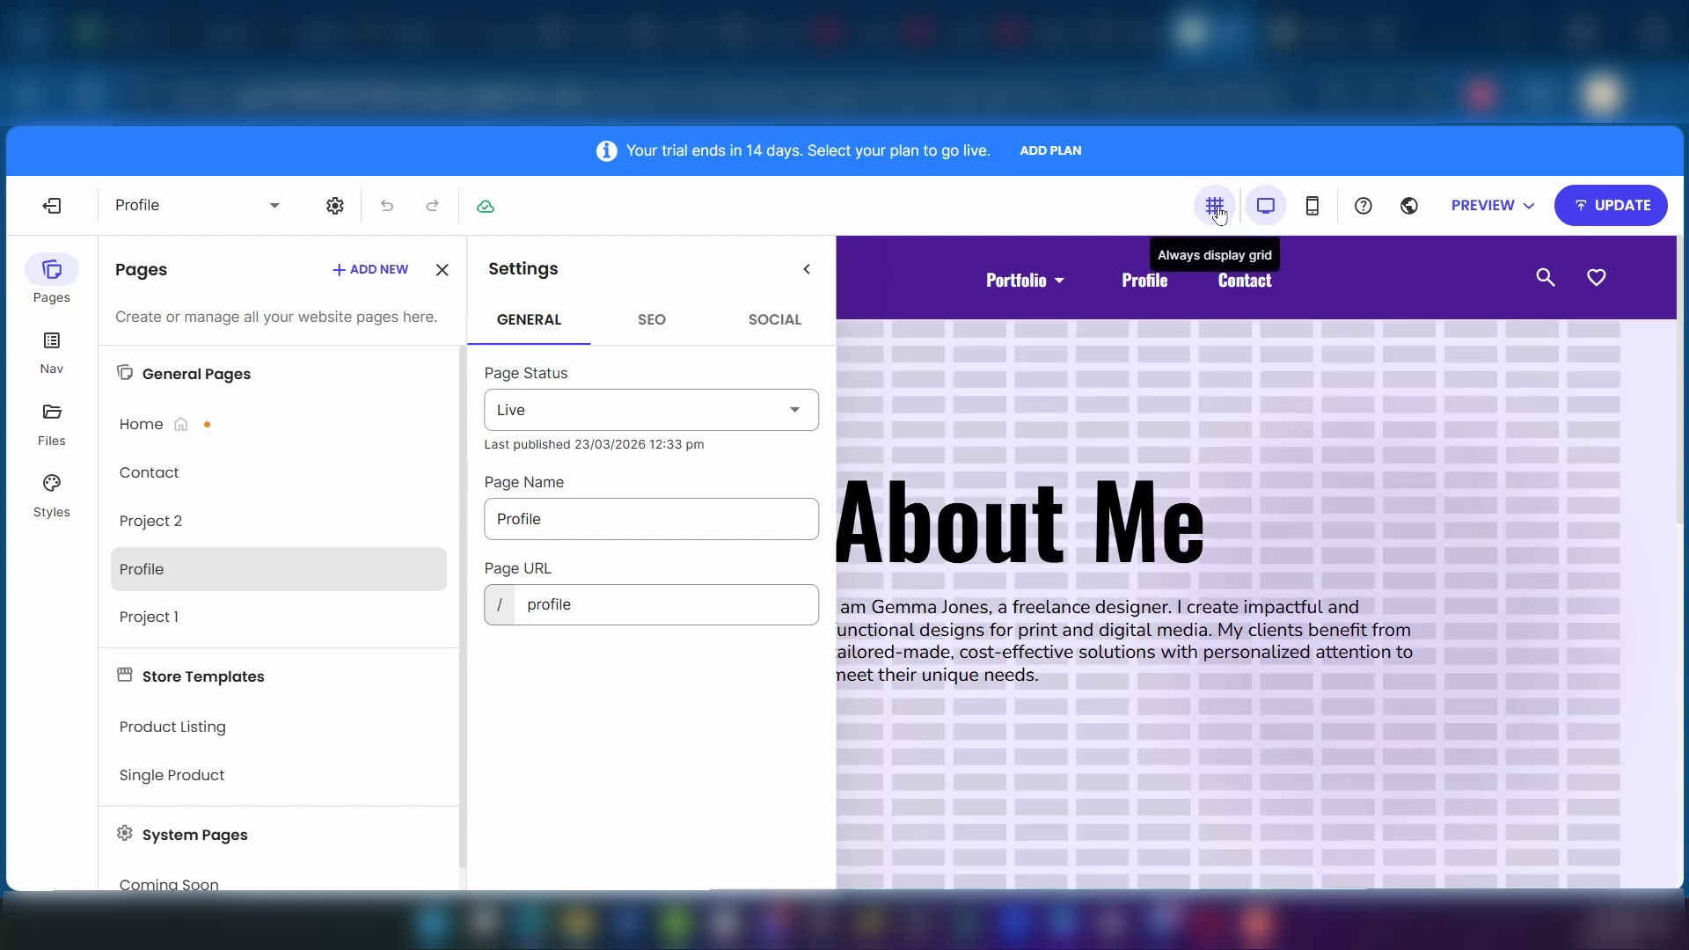
pyautogui.click(442, 270)
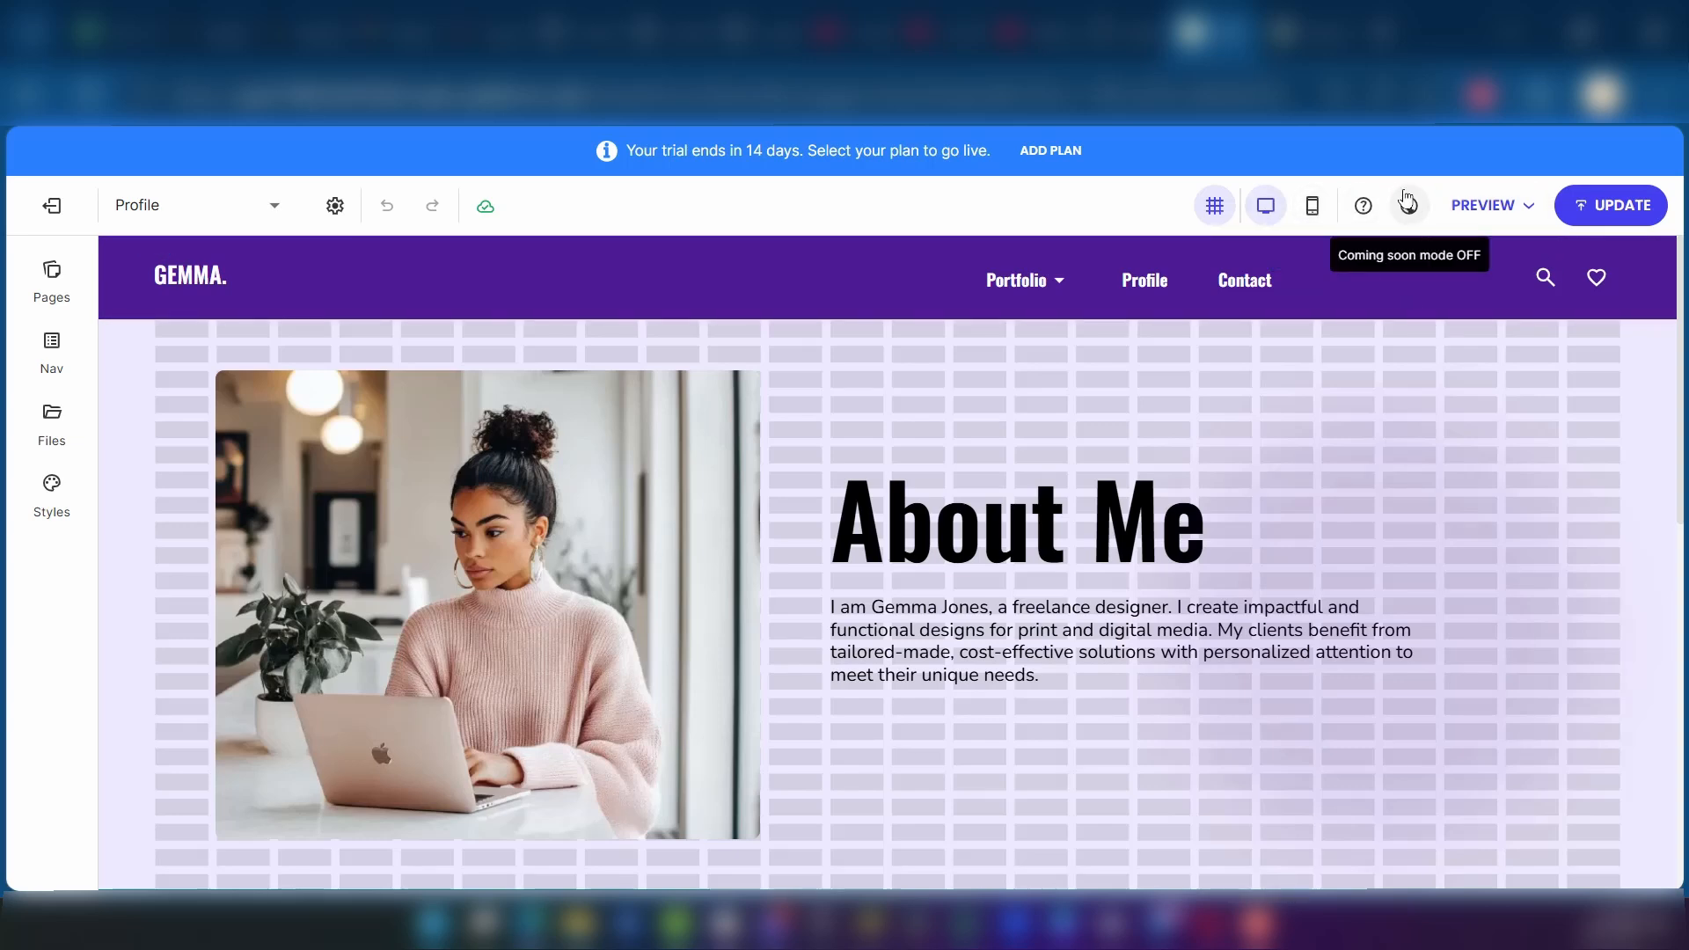
# Step: Preview the Profile page, look through its sections and header menu, and return to the editor
pyautogui.click(1498, 213)
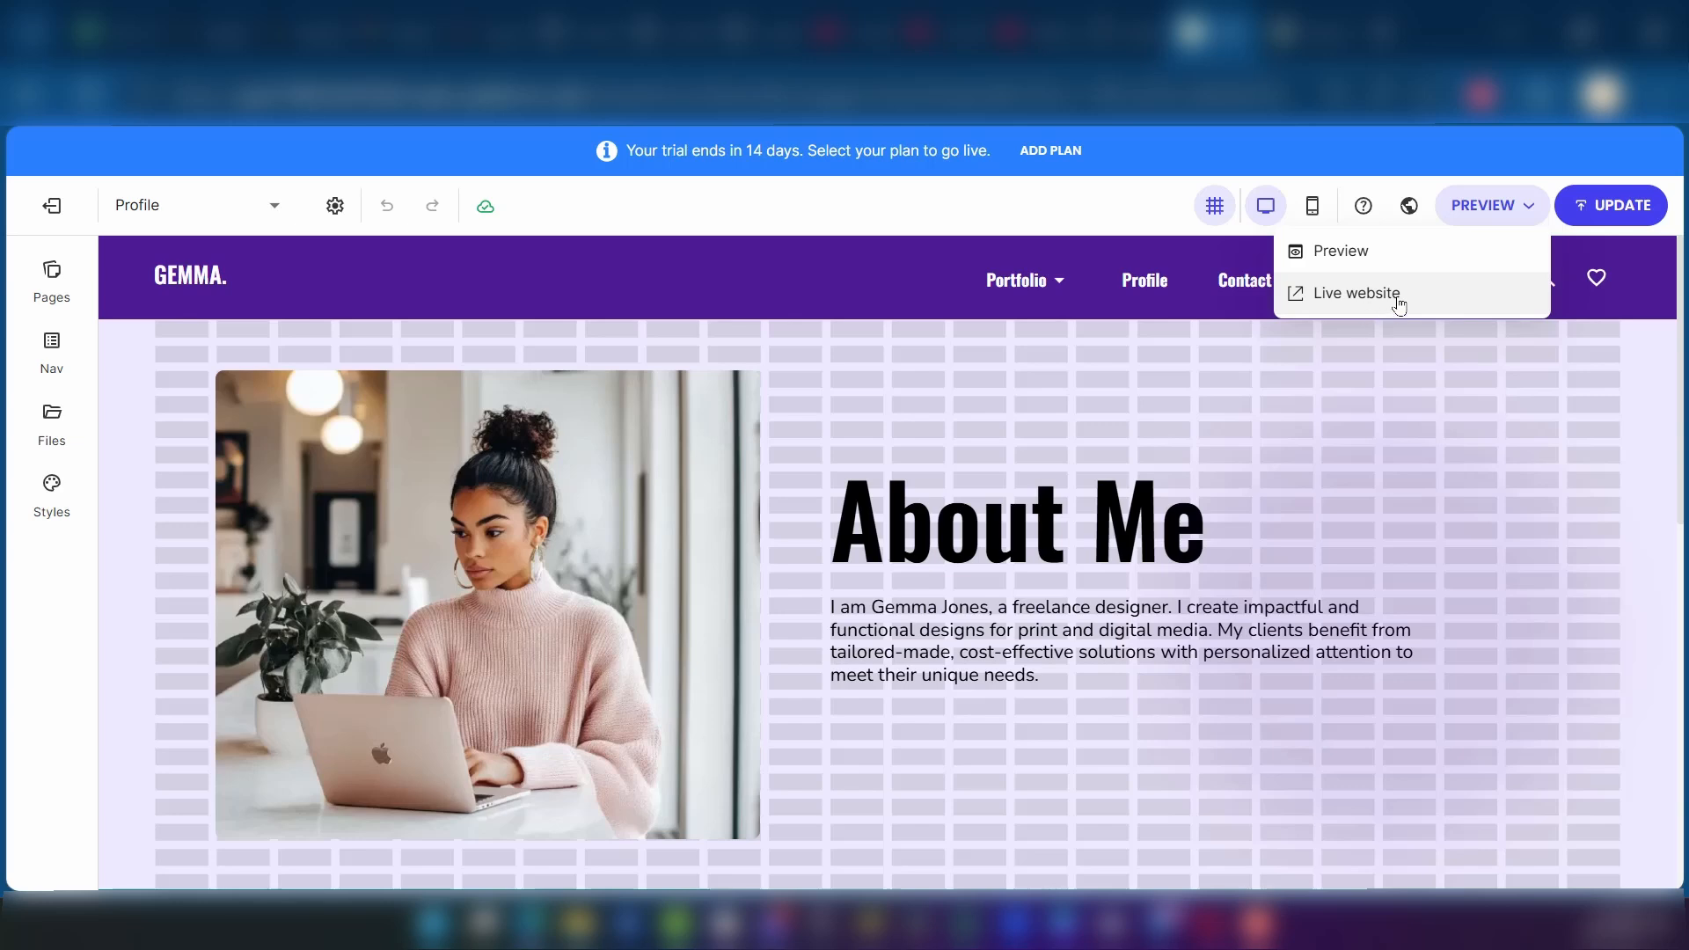
pyautogui.click(1350, 254)
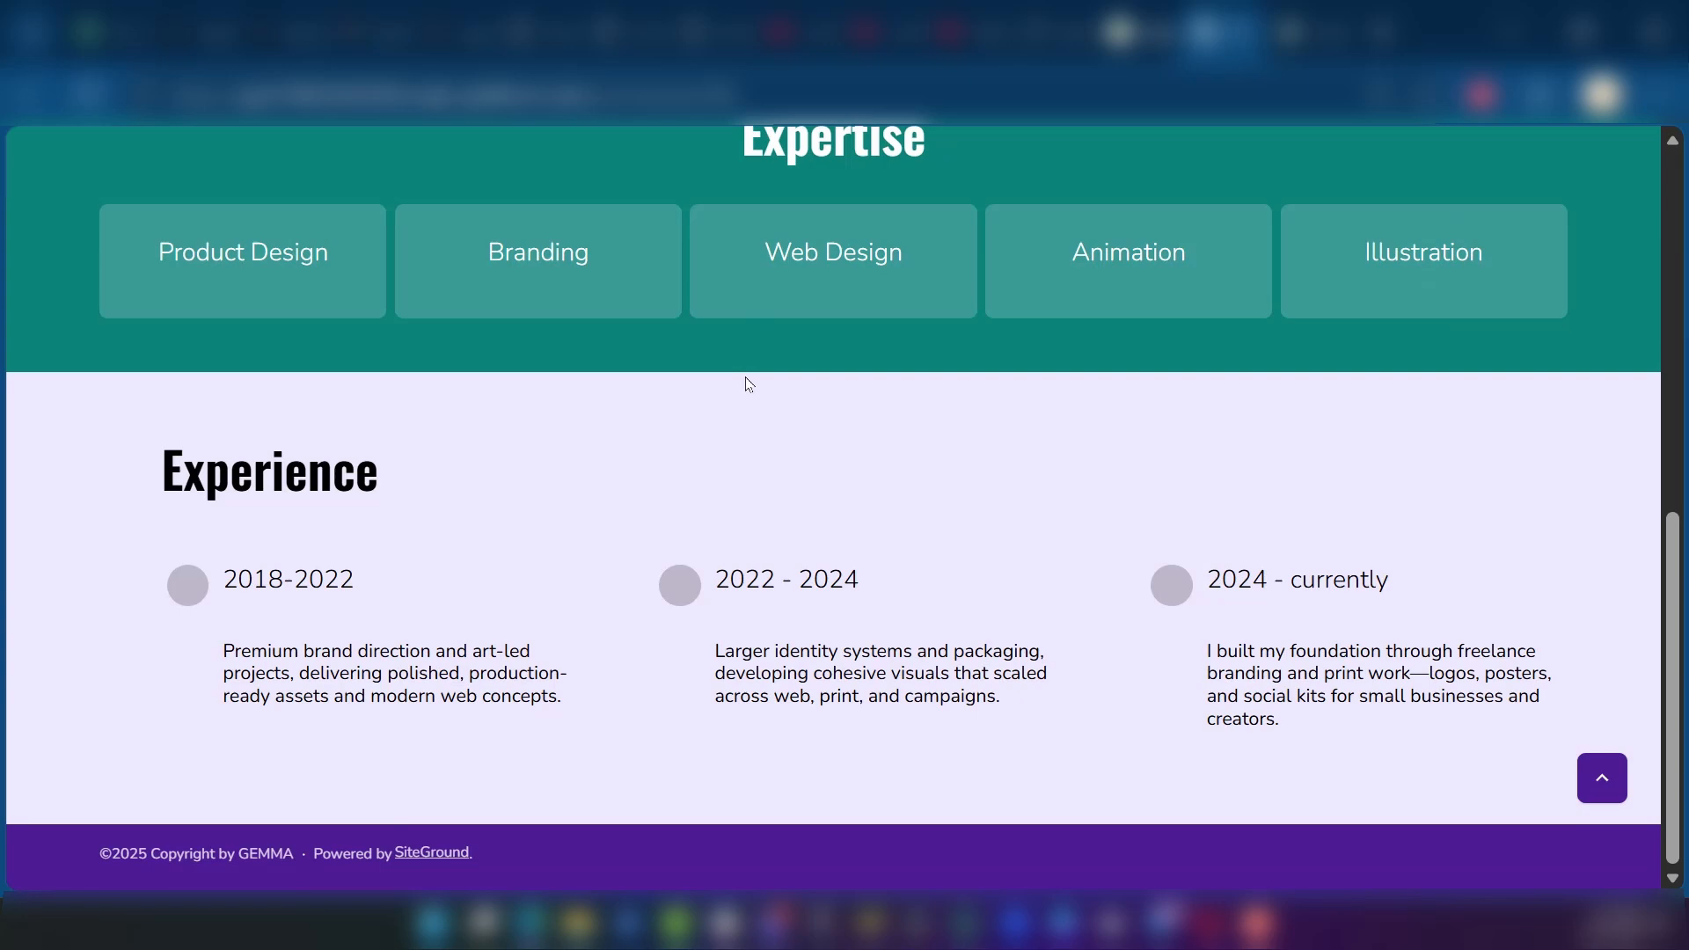
pyautogui.scroll(7, 745, 380)
pyautogui.scroll(-7, 745, 380)
pyautogui.scroll(7, 745, 380)
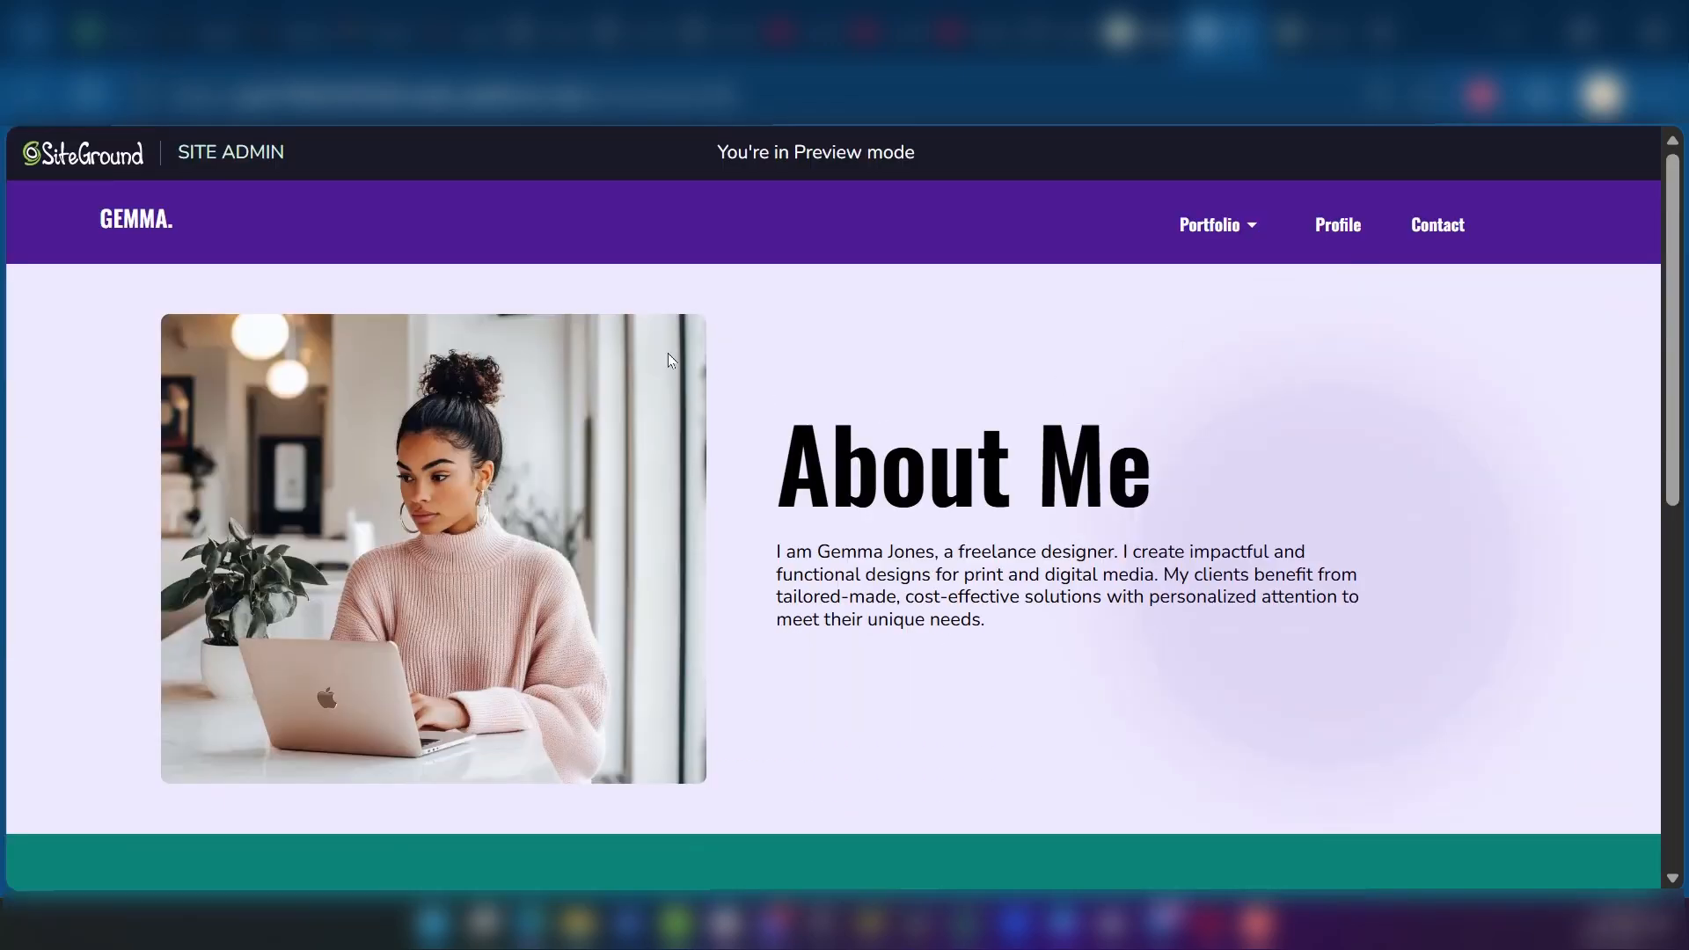
pyautogui.moveTo(1214, 242)
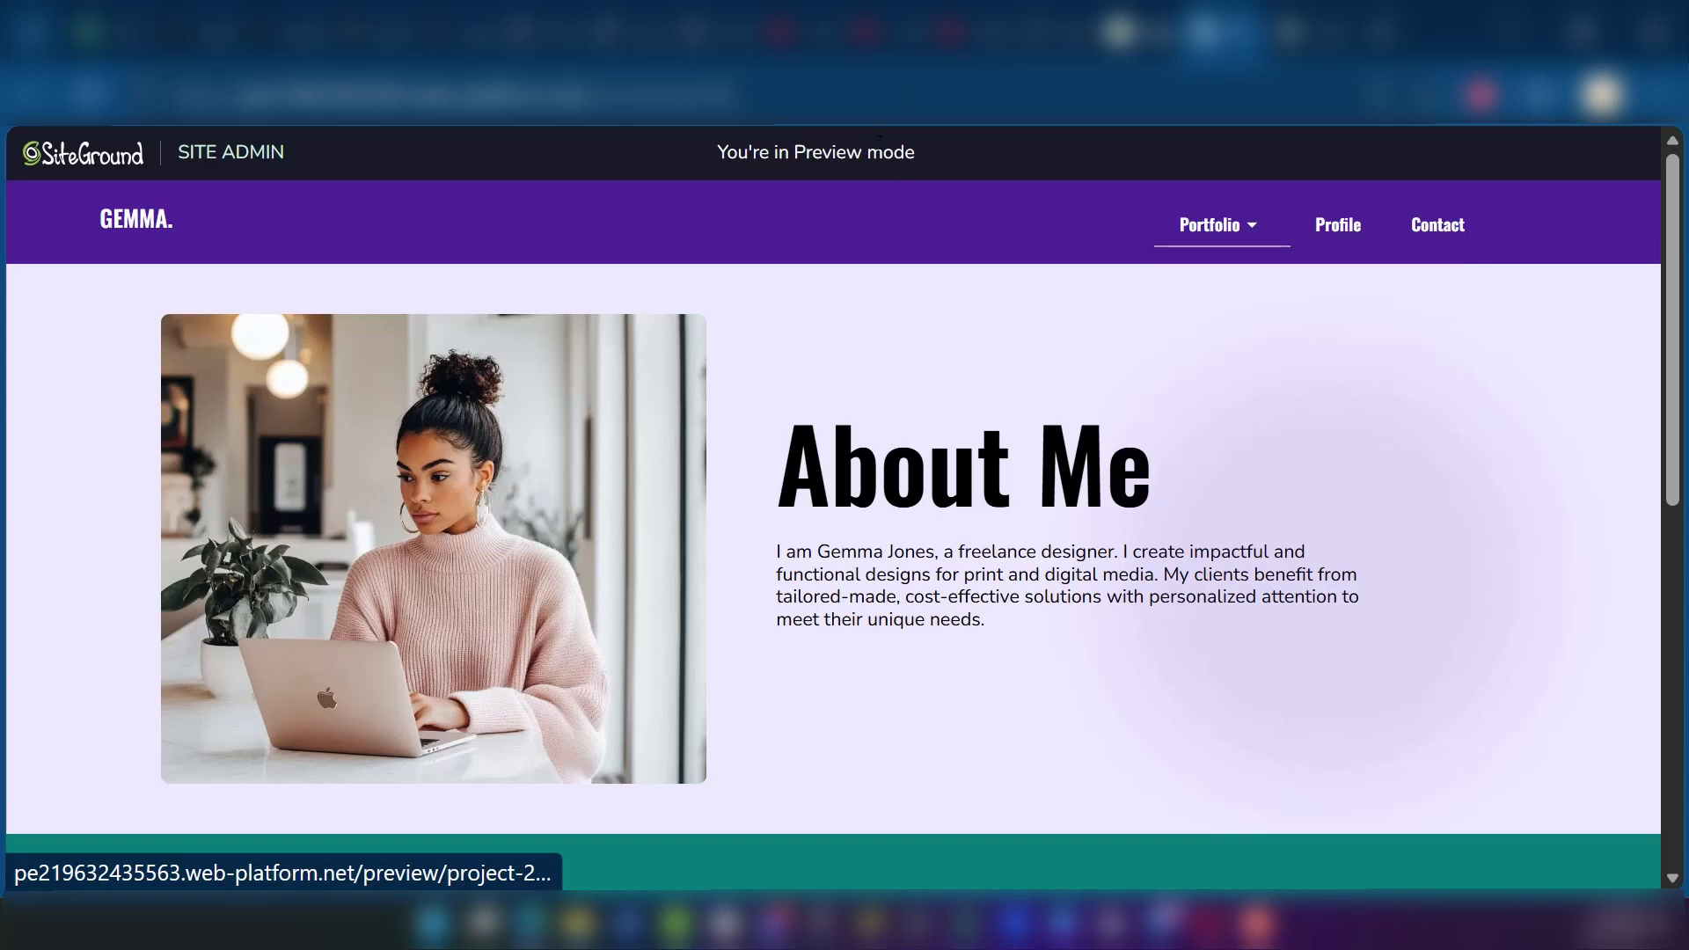
pyautogui.click(1126, 37)
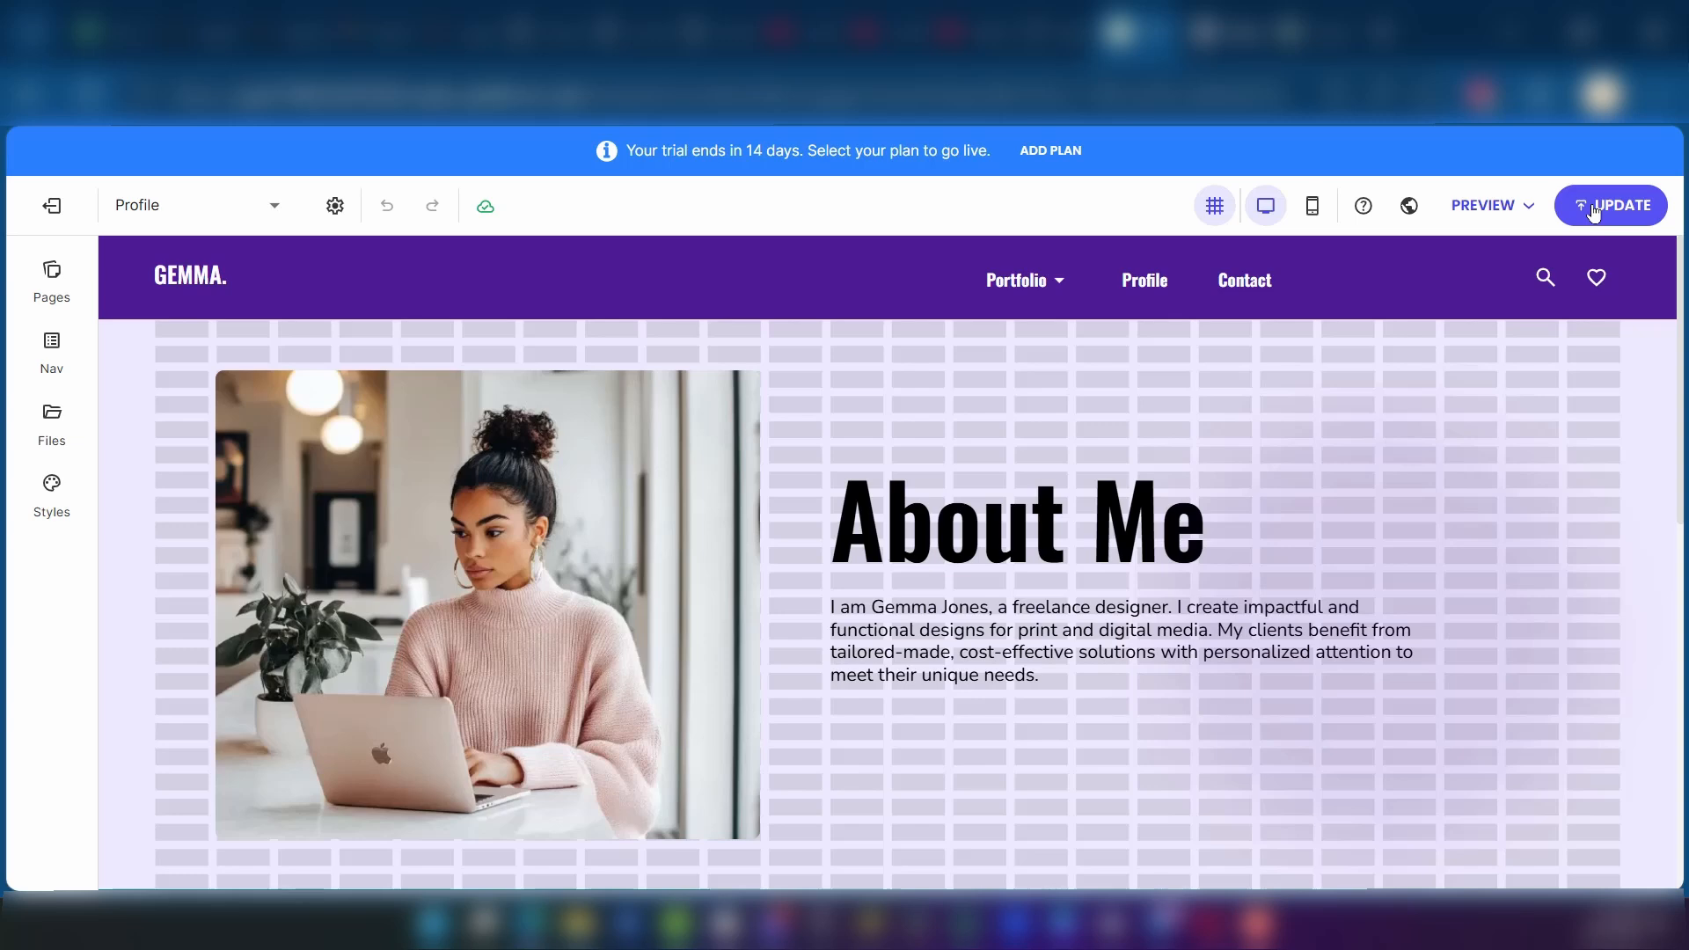
# Step: Exit the website editor to Site Admin and open the Store Manager
pyautogui.moveTo(628, 359)
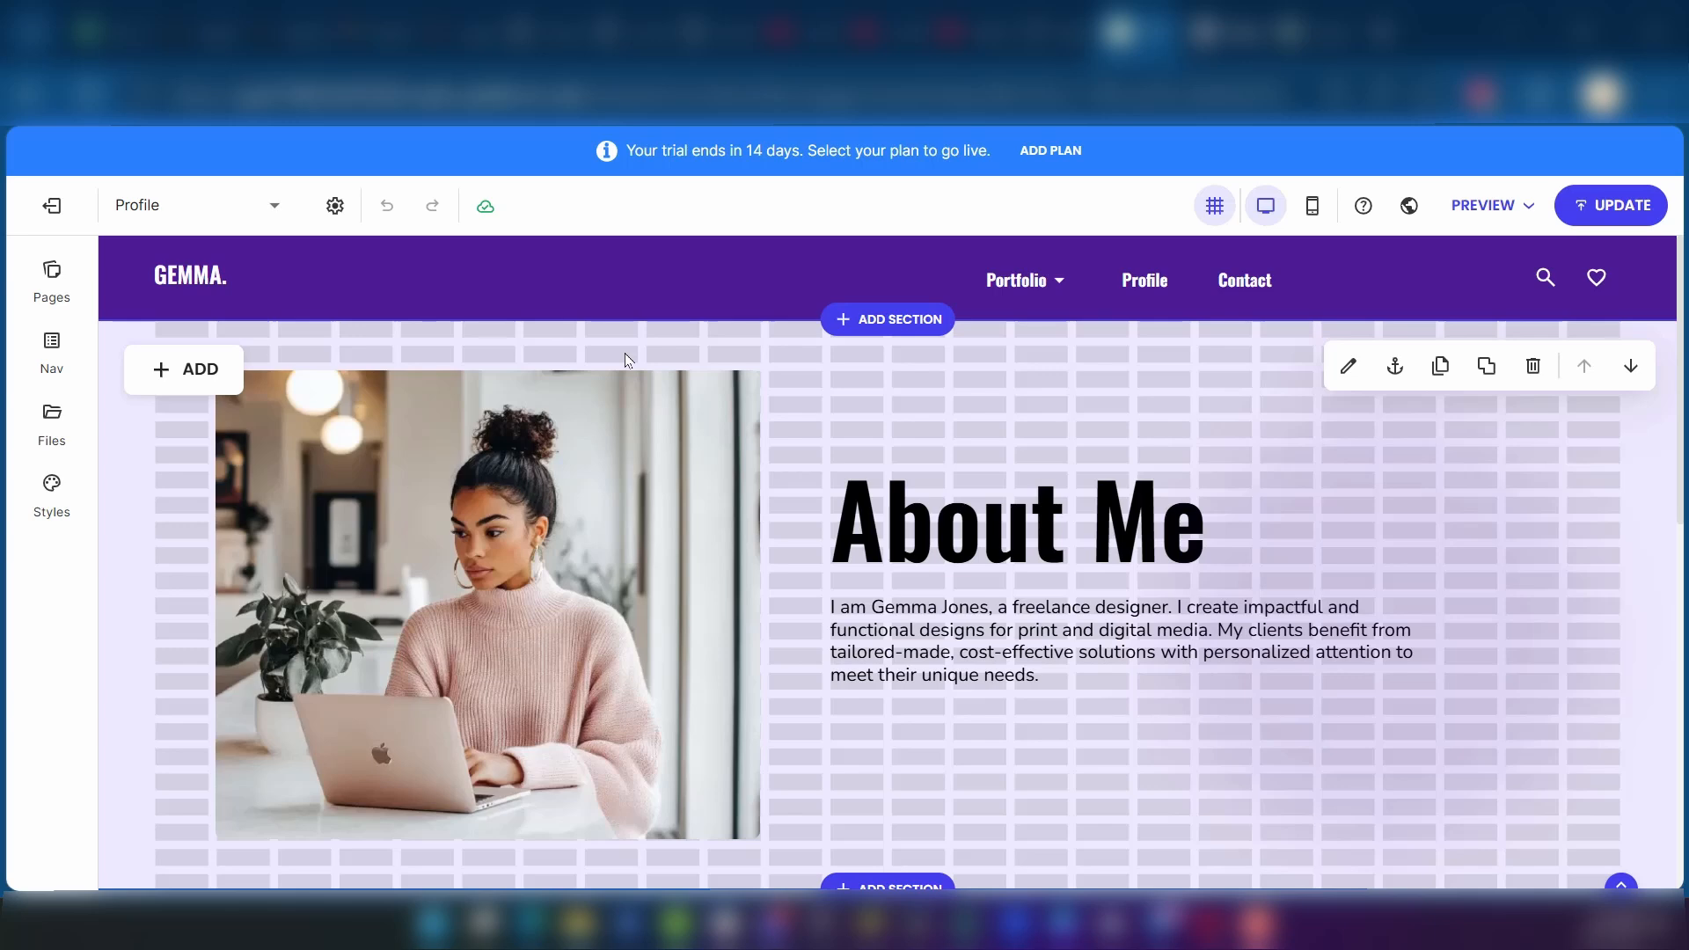
pyautogui.click(55, 208)
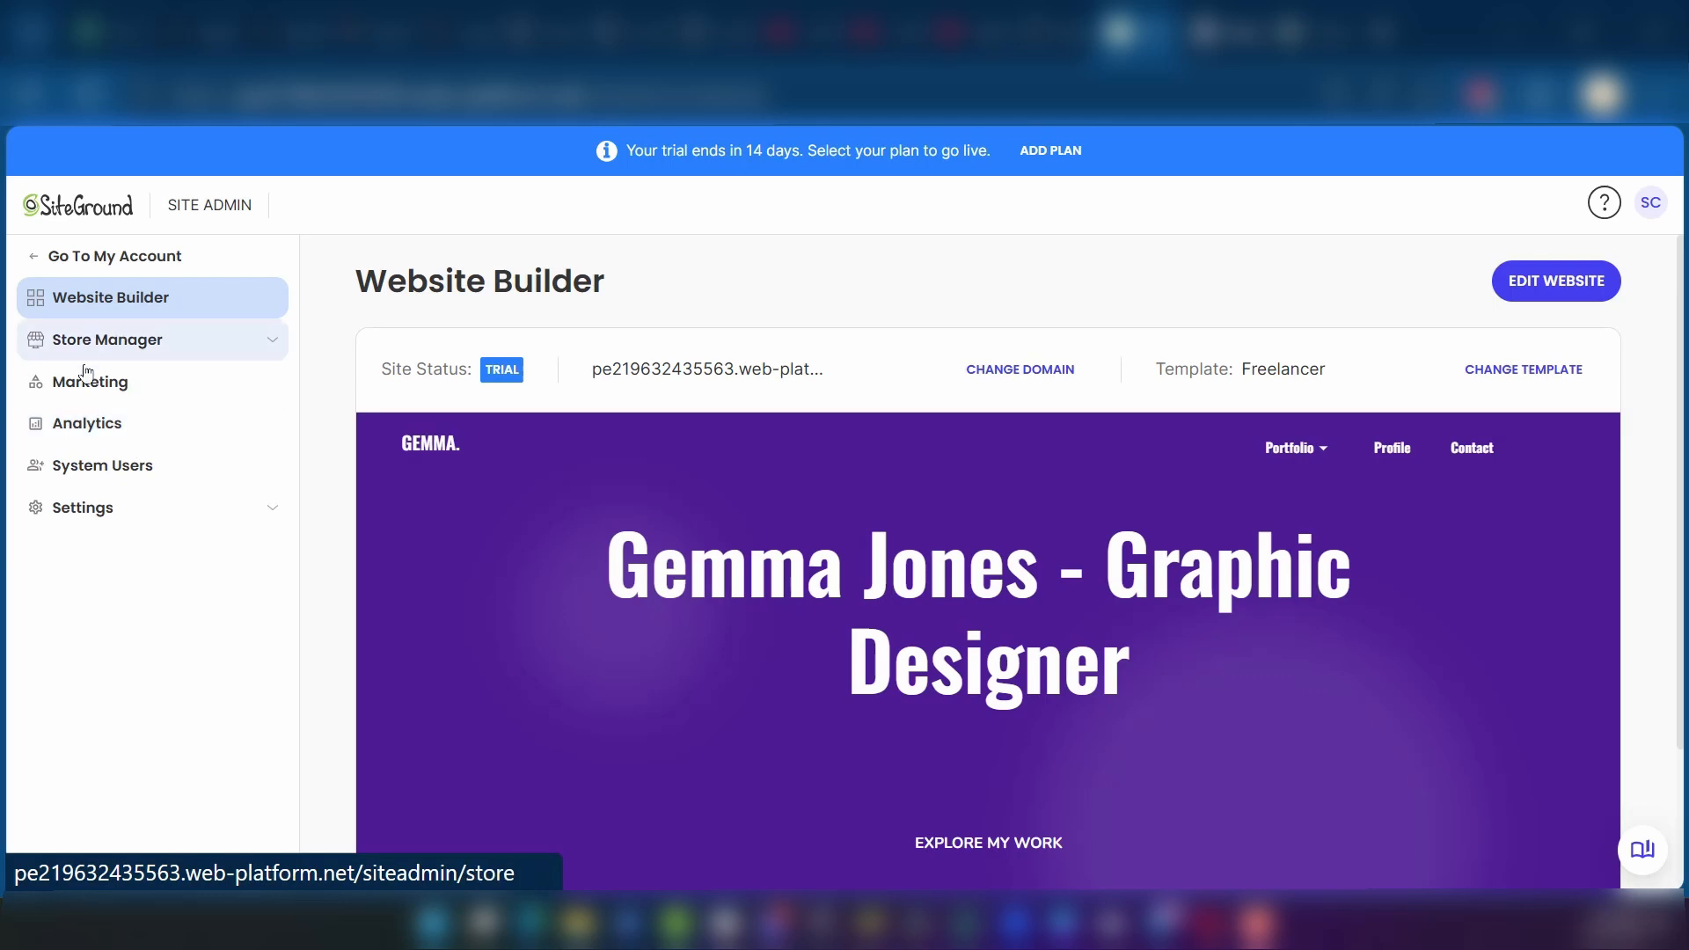
pyautogui.click(125, 342)
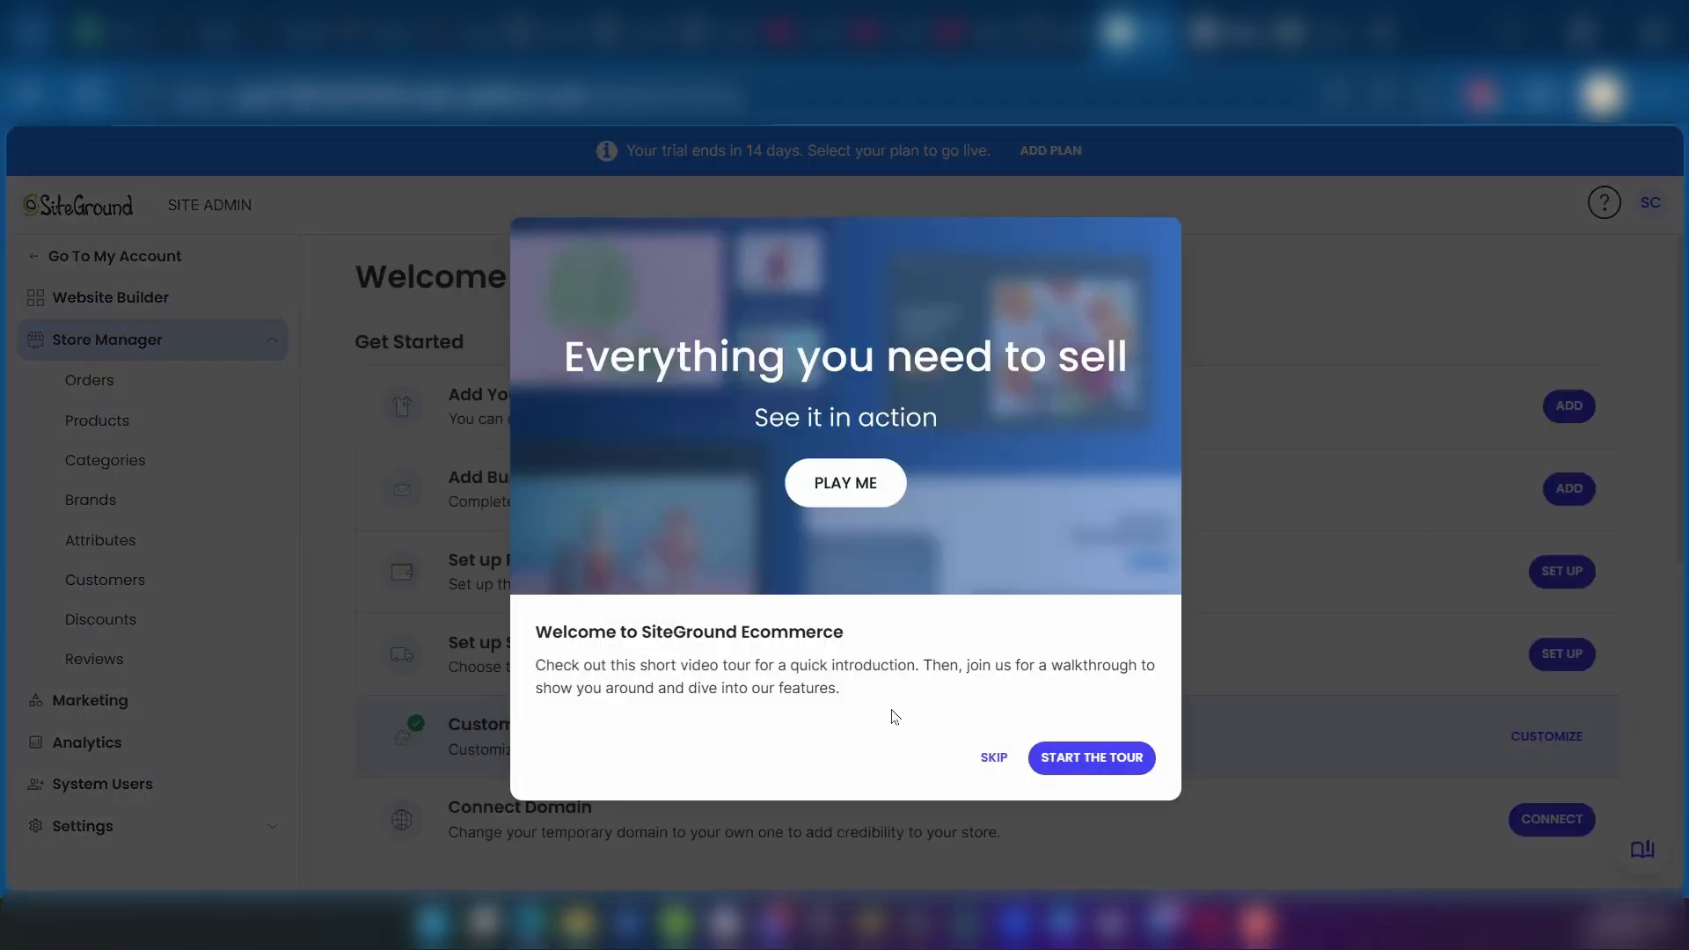
# Step: Skip the ecommerce welcome tour, collapse the Store Manager section, and view the System Users page
pyautogui.click(988, 758)
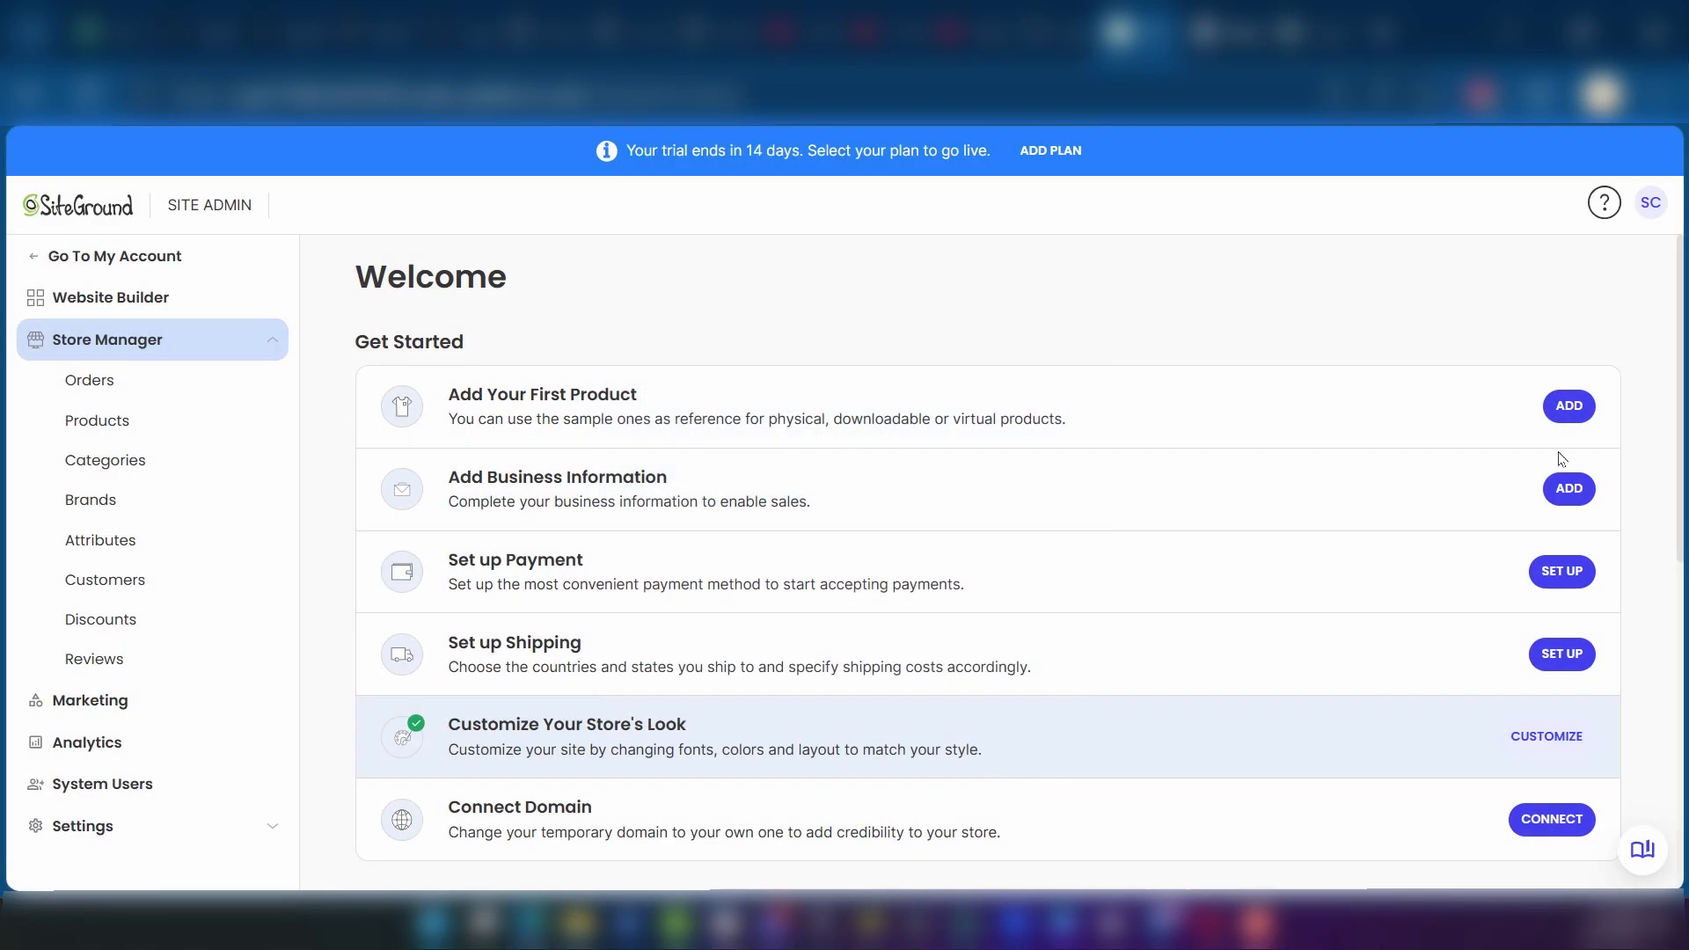
pyautogui.click(279, 352)
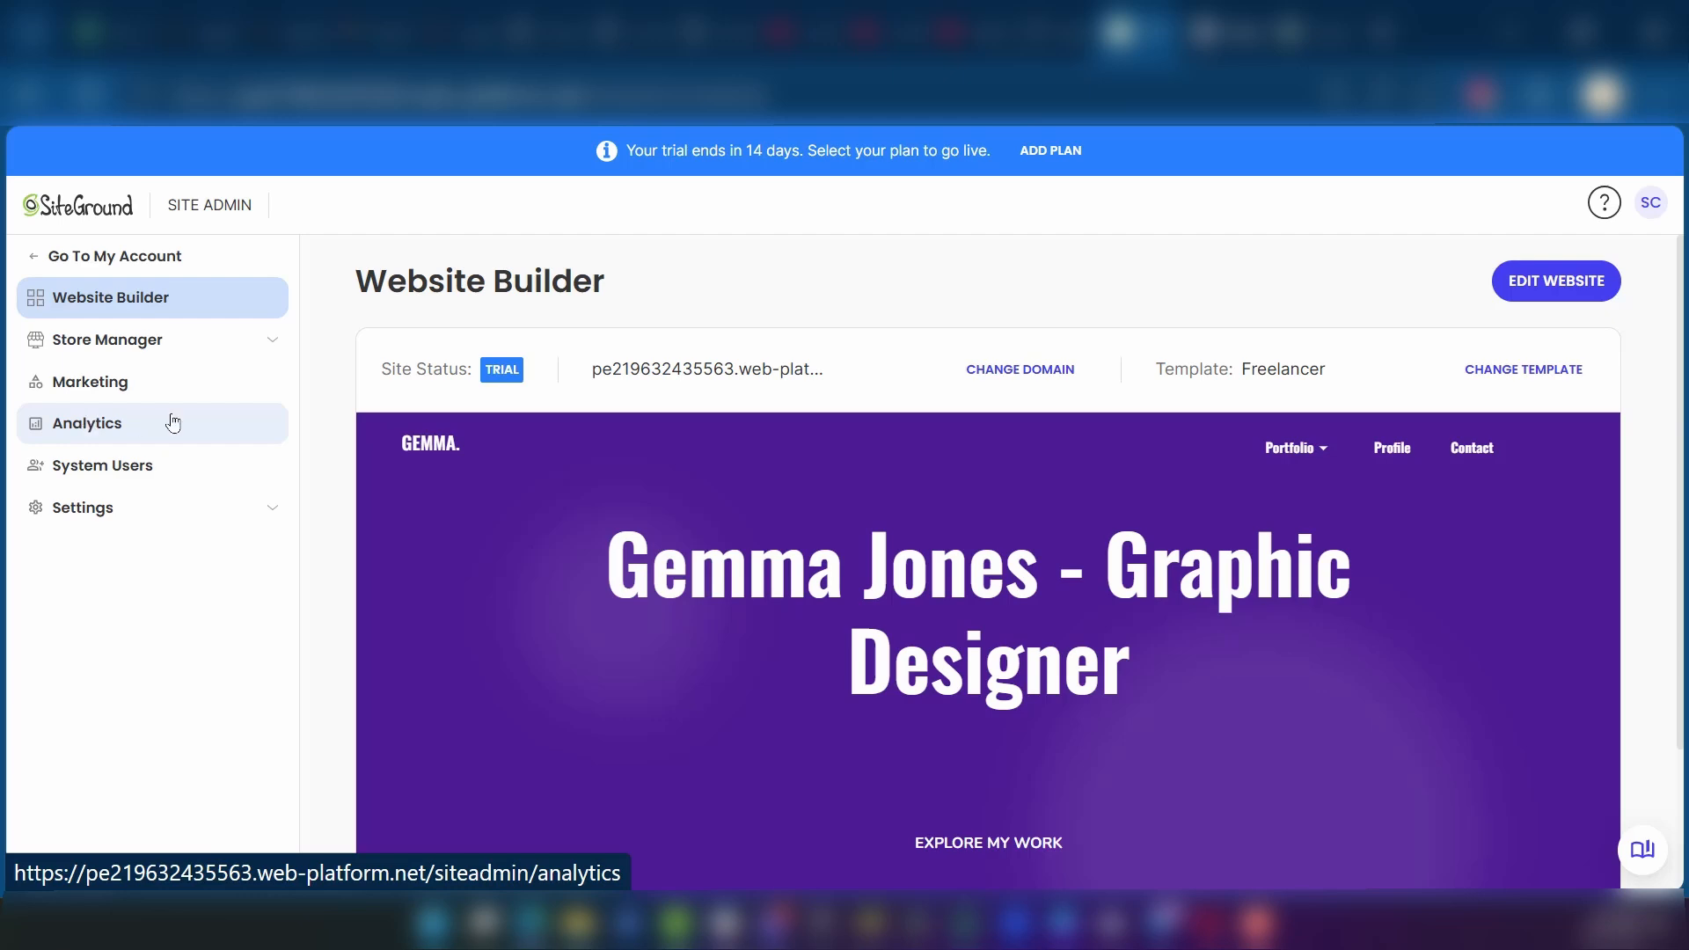
pyautogui.click(102, 472)
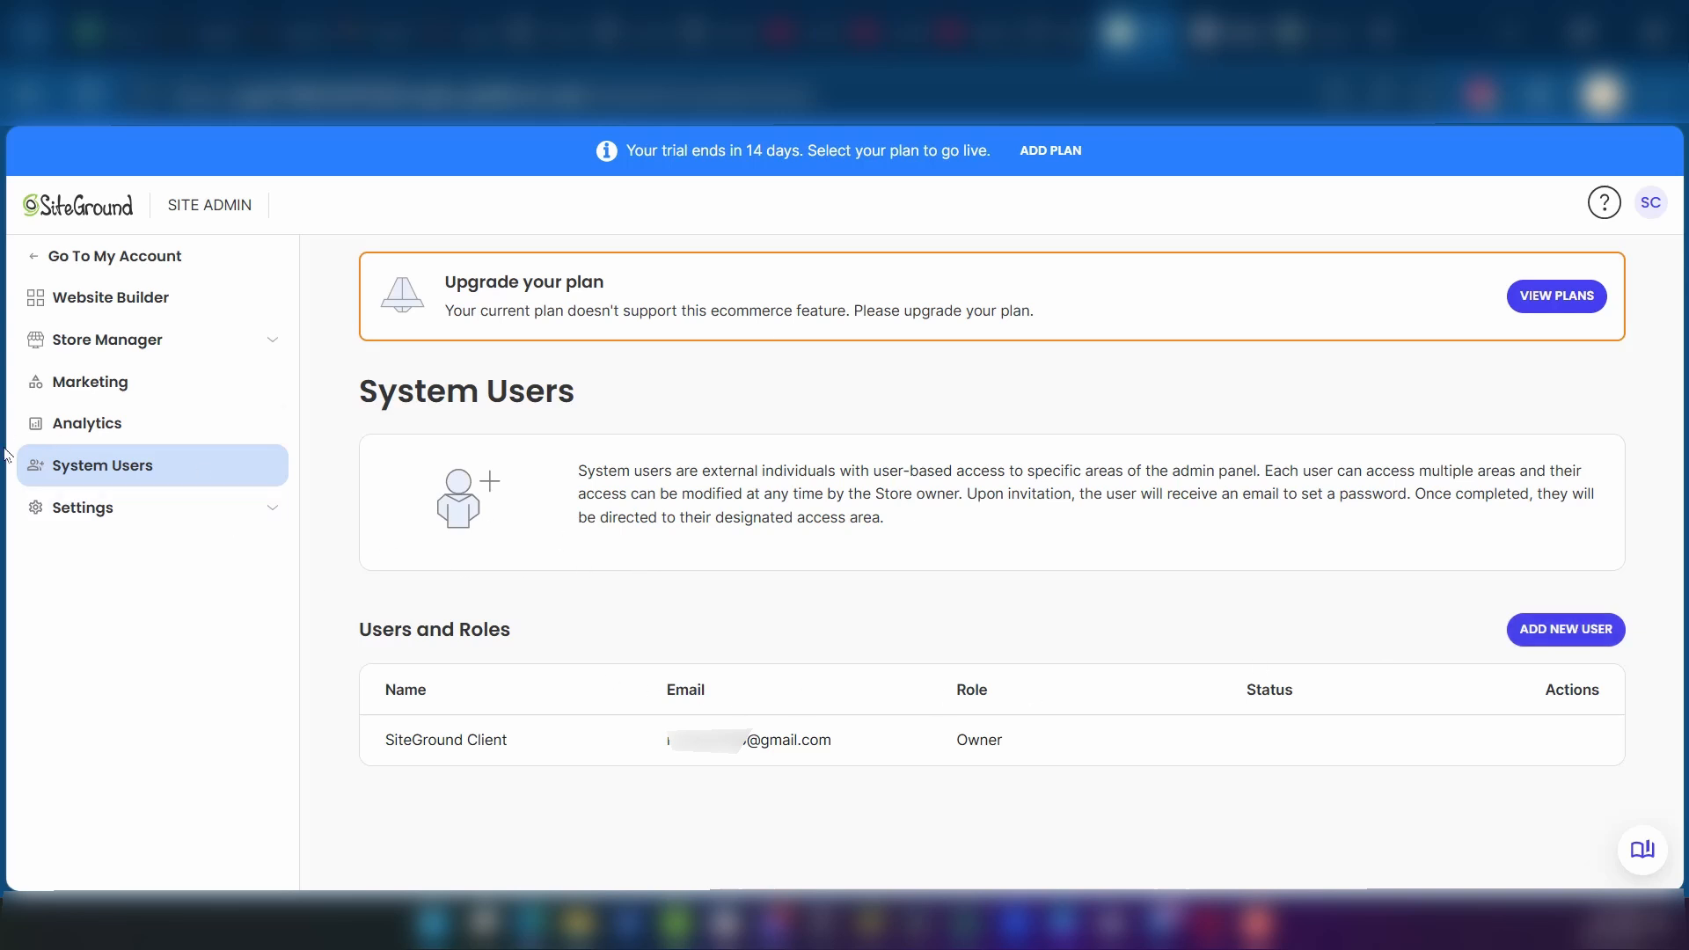
# Step: Open the site settings and review the general, currency, stock and product review options under Site Configuration
pyautogui.click(54, 509)
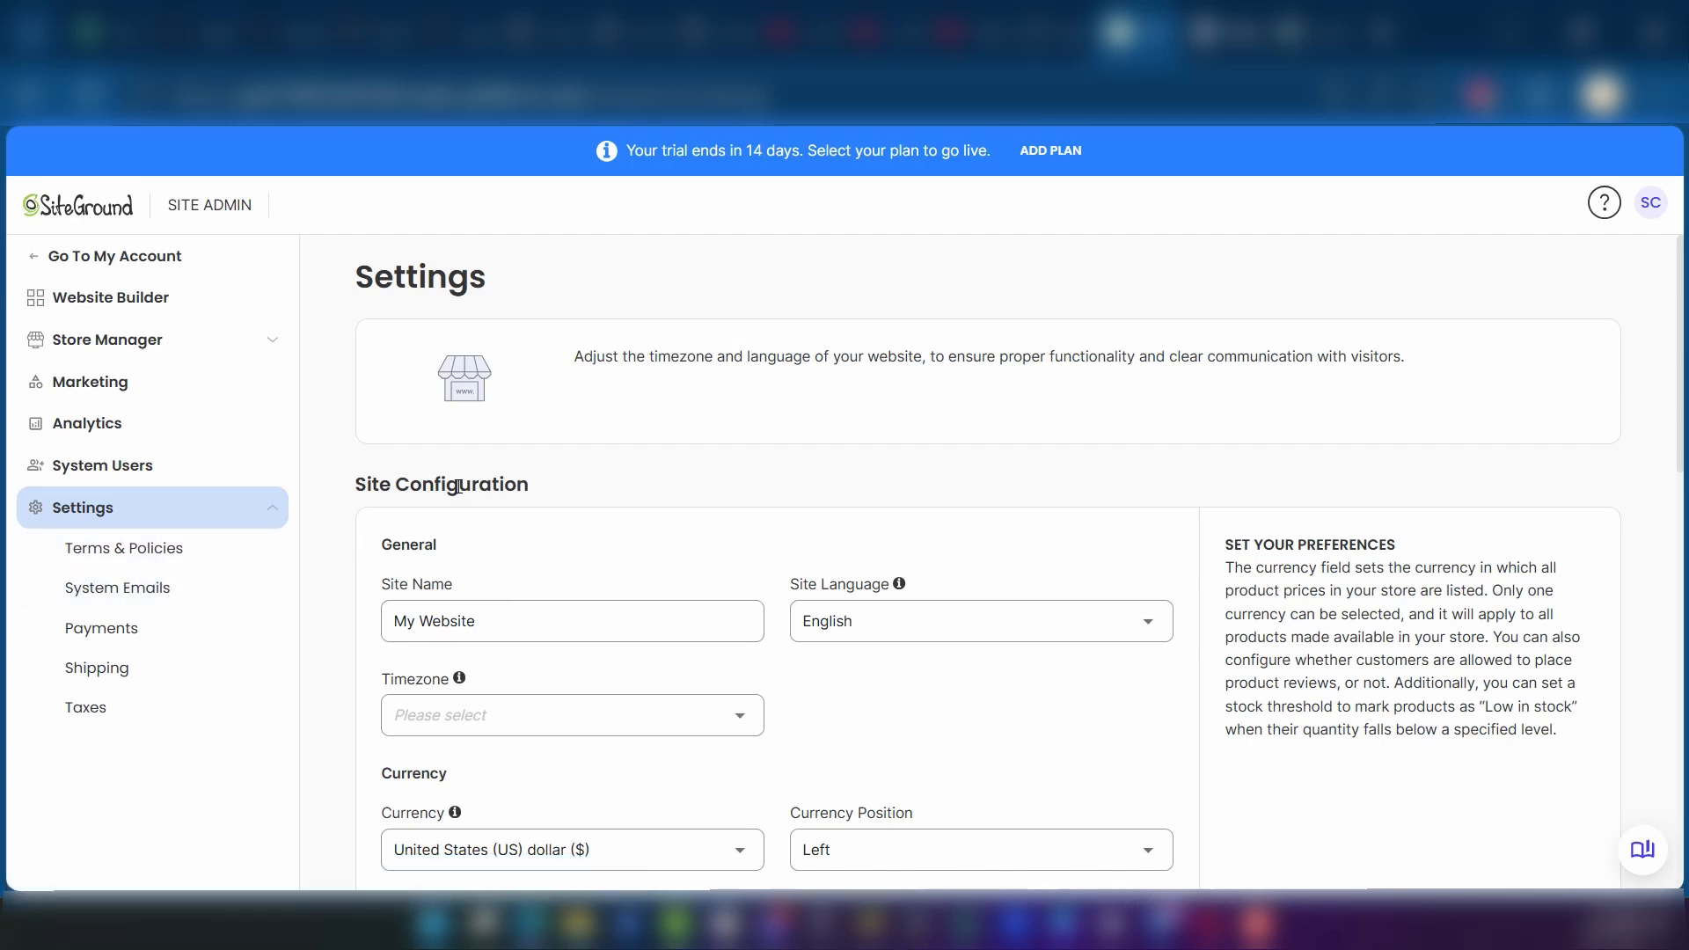
pyautogui.scroll(-3, 458, 487)
pyautogui.click(424, 305)
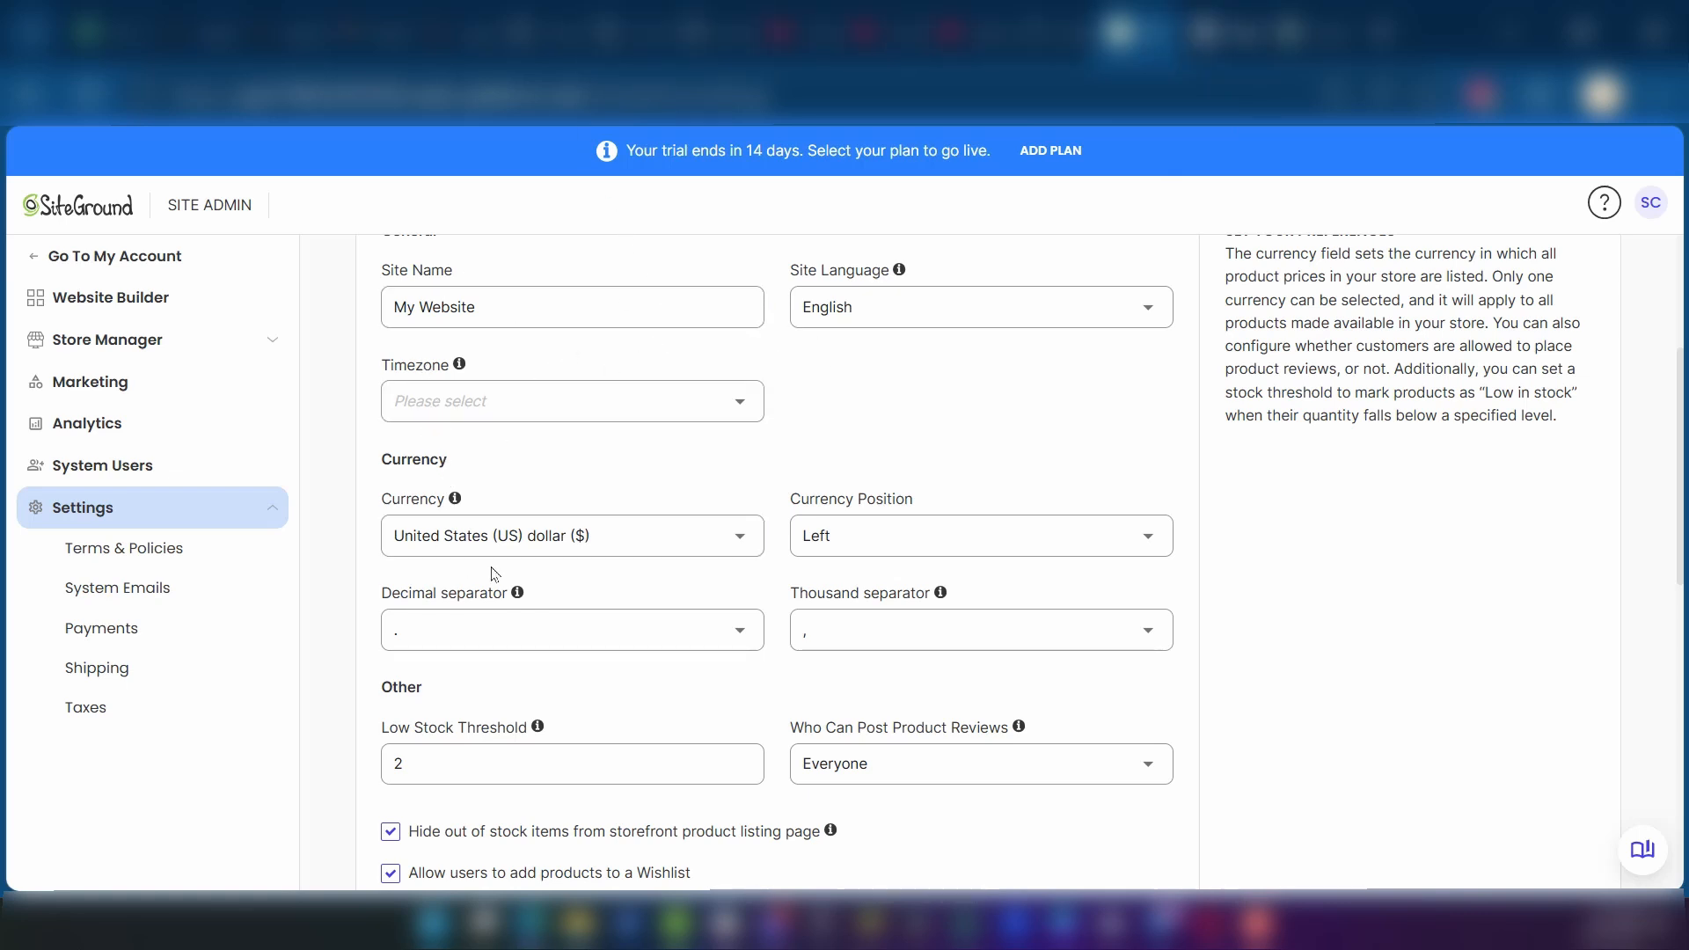
pyautogui.scroll(-10, 494, 564)
pyautogui.scroll(10, 494, 565)
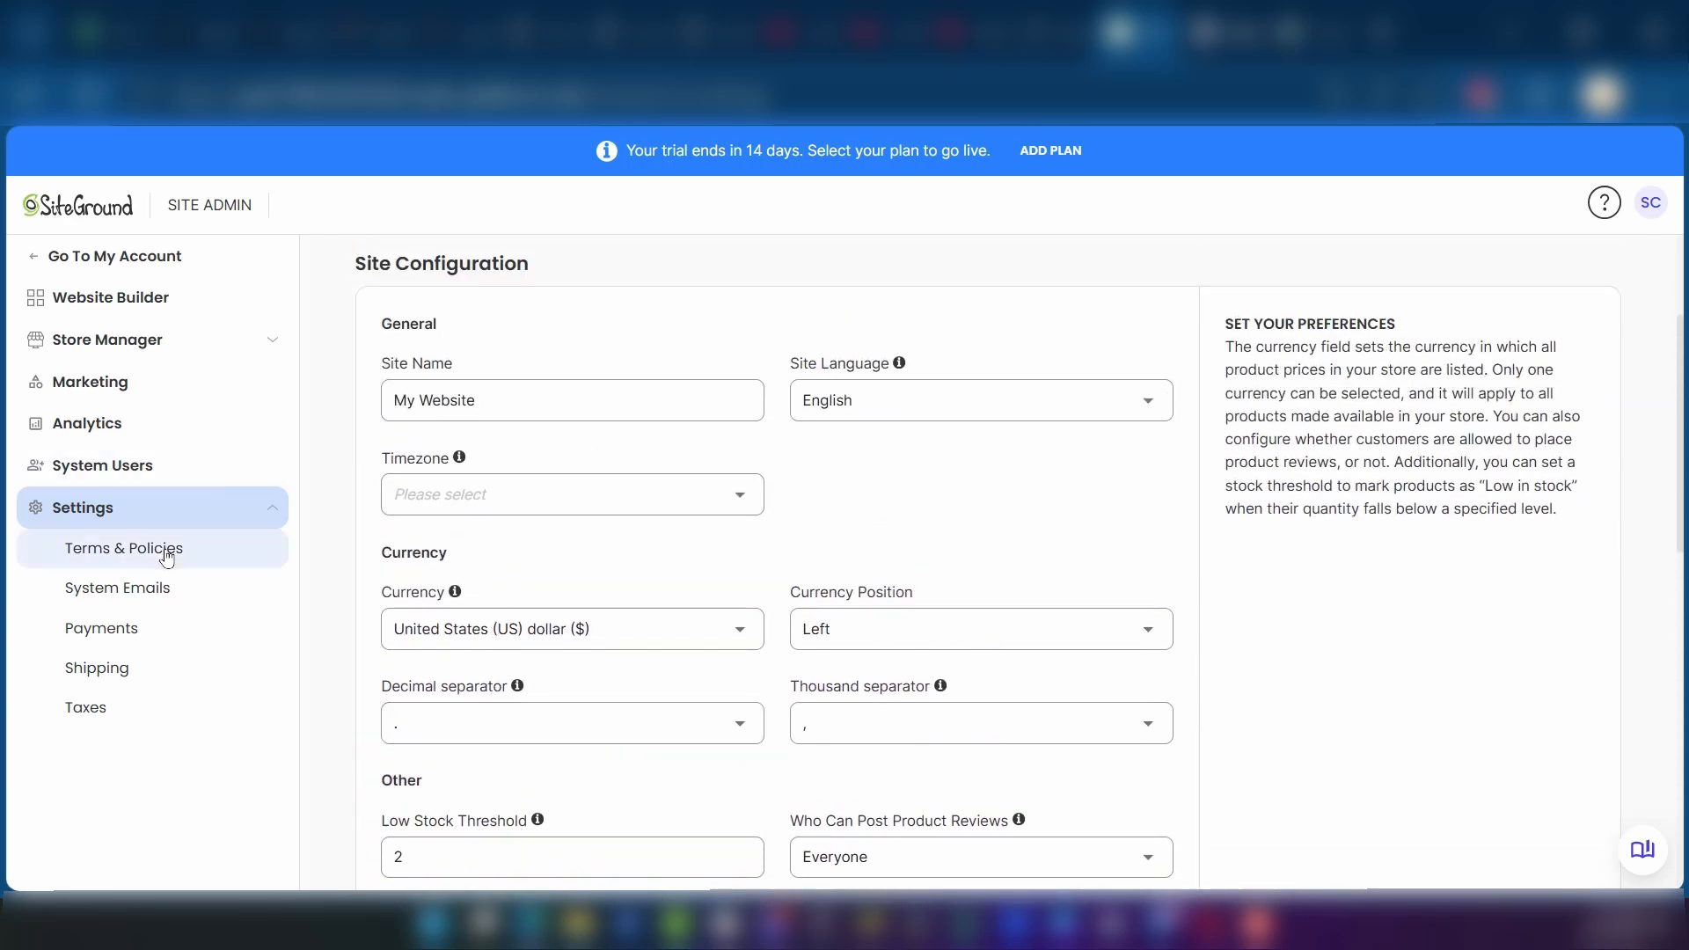
# Step: View the Payments settings, followed by the Shipping settings
pyautogui.click(122, 630)
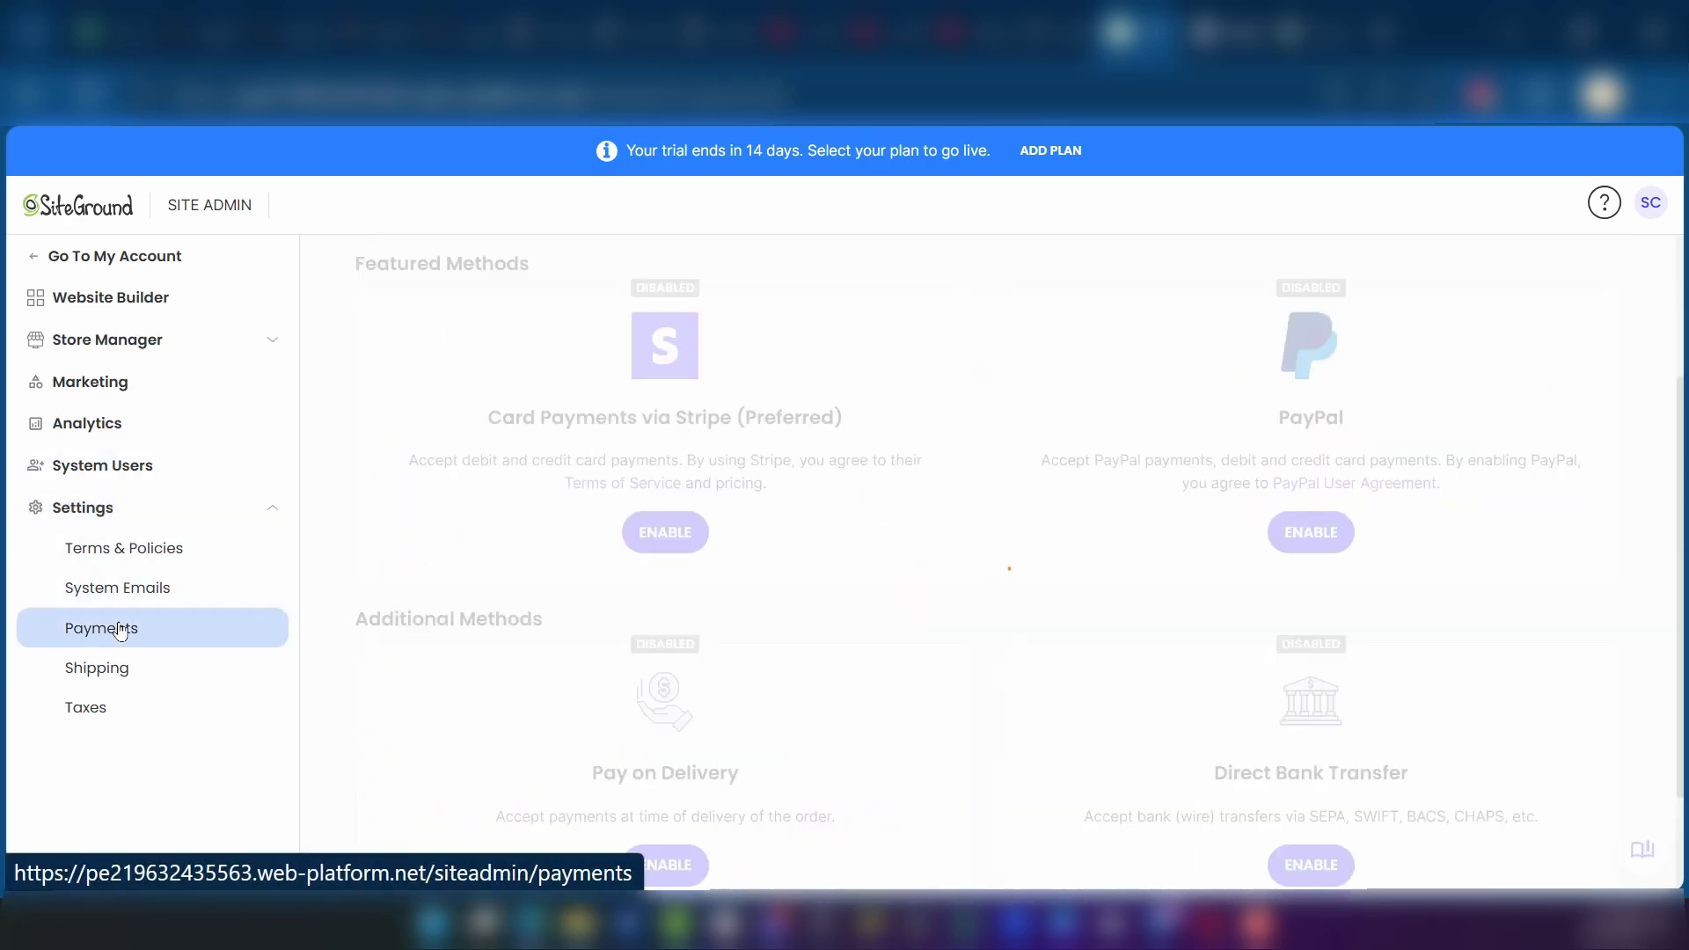
pyautogui.click(120, 669)
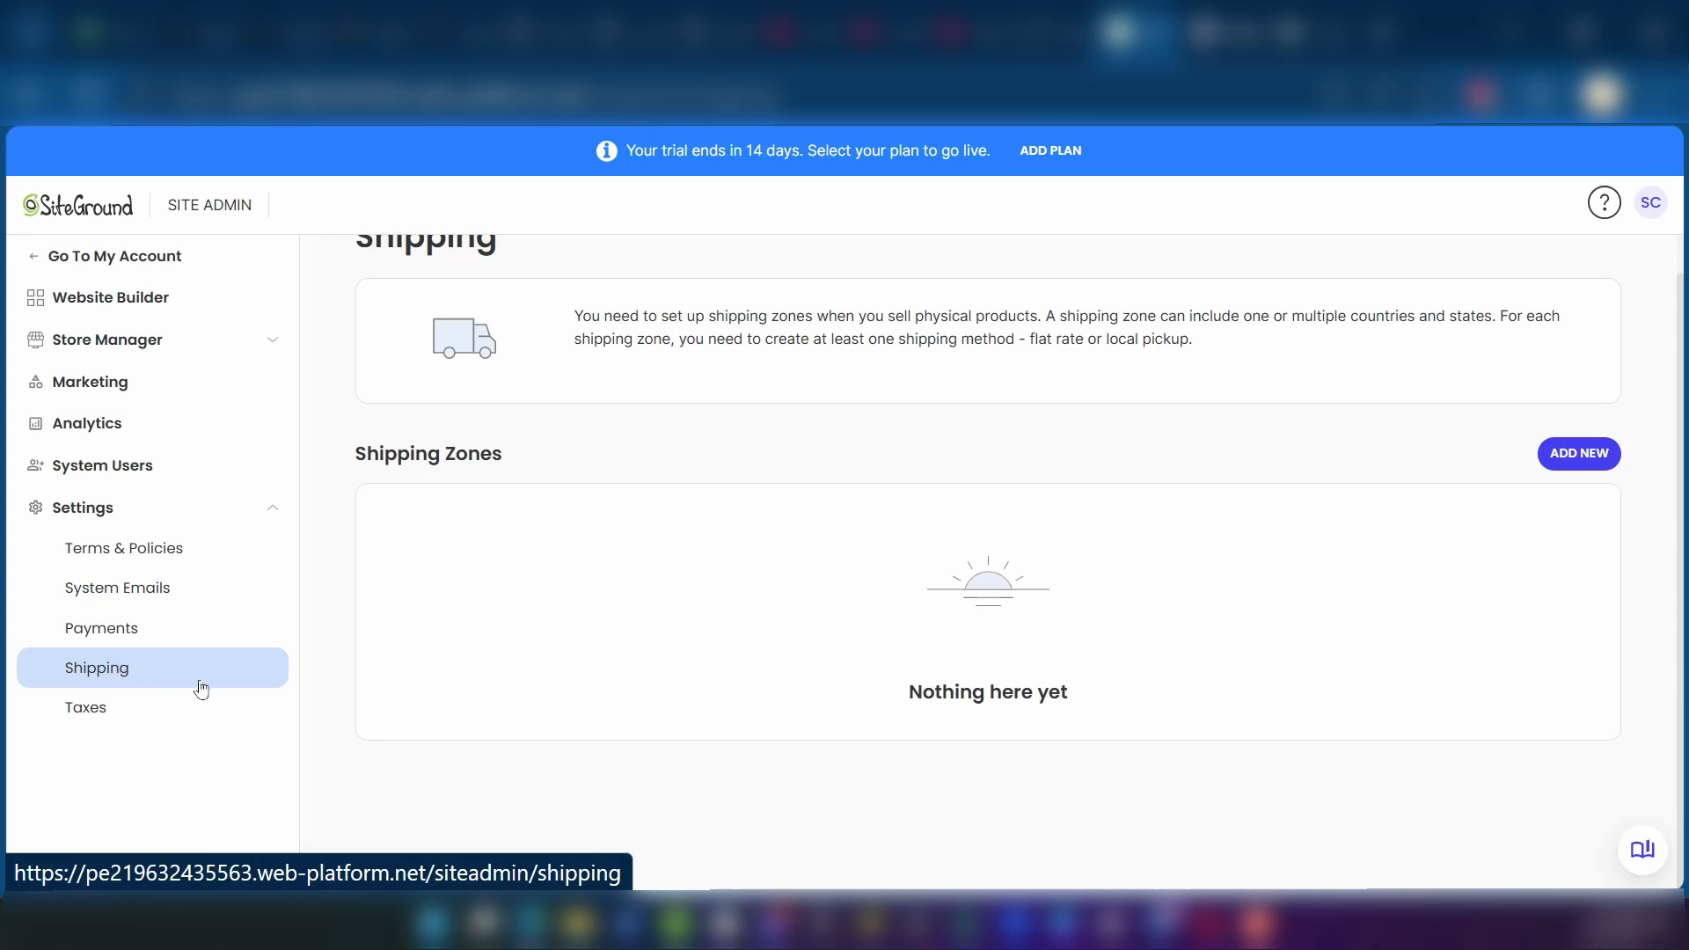